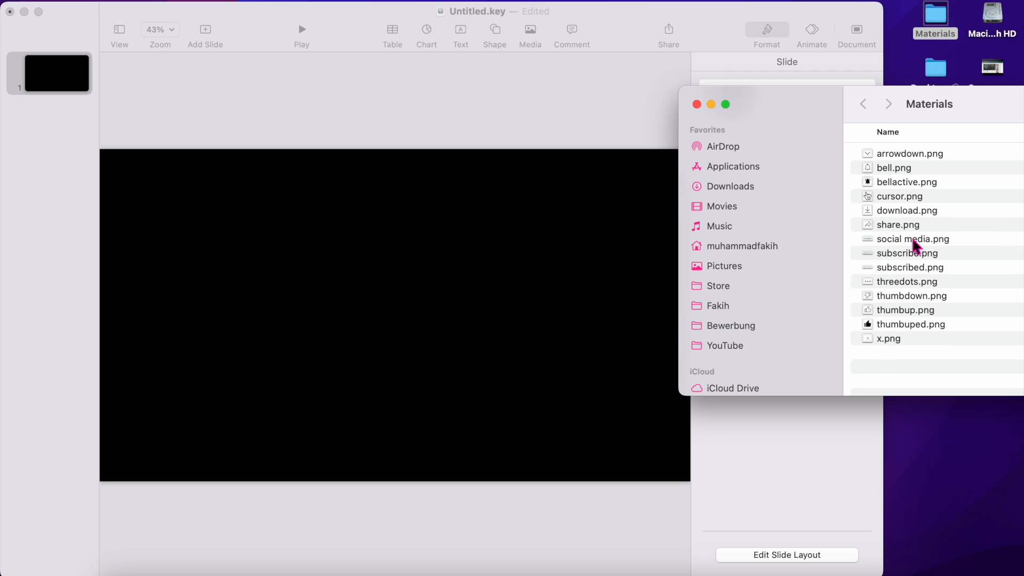
Step: Insert the reference bar image with the Subscribe button from the Materials folder and enlarge it in the slide's upper part
drag(913, 246, 411, 289)
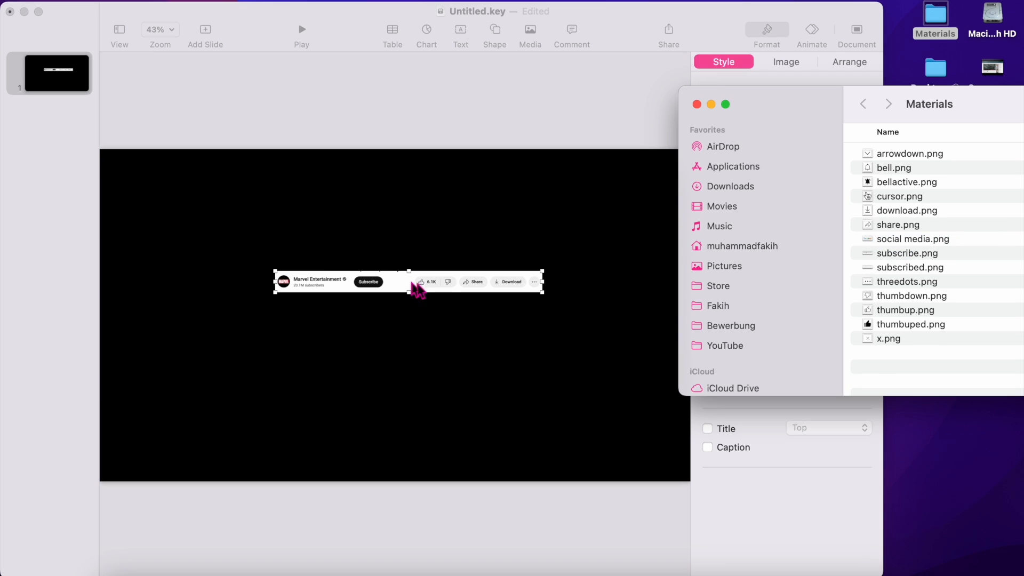
click(543, 293)
drag(542, 293, 544, 293)
drag(545, 293, 586, 296)
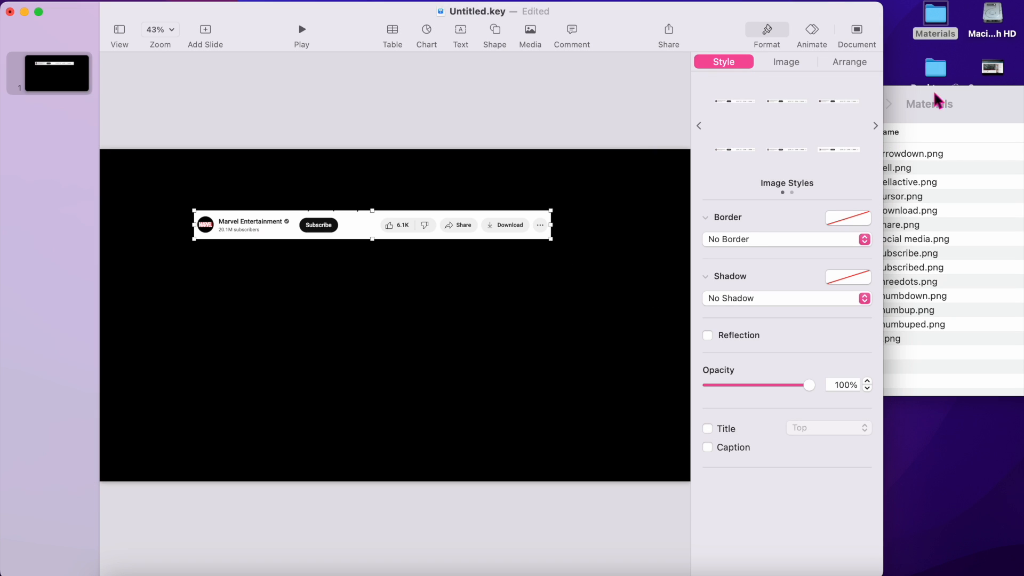
Step: Insert subscribed.png from the Materials folder below the first bar image and enlarge it to a similar width
click(972, 105)
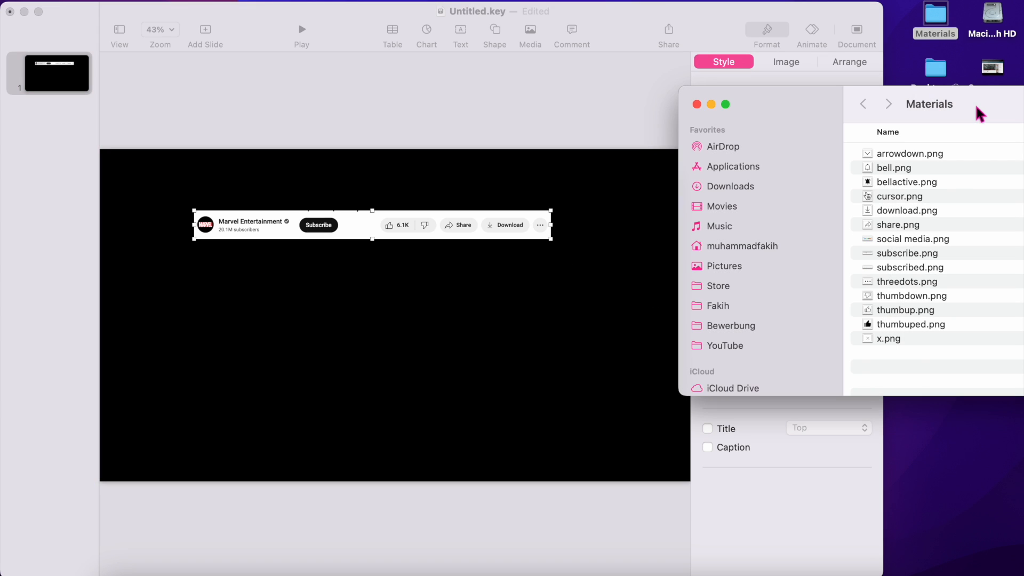
drag(926, 267, 270, 321)
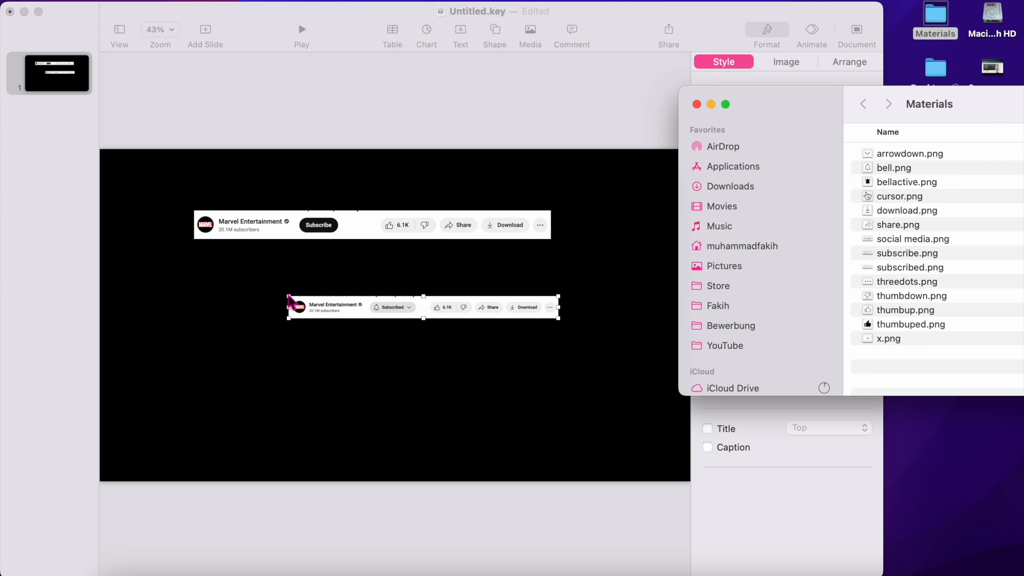
click(289, 296)
drag(288, 296, 192, 288)
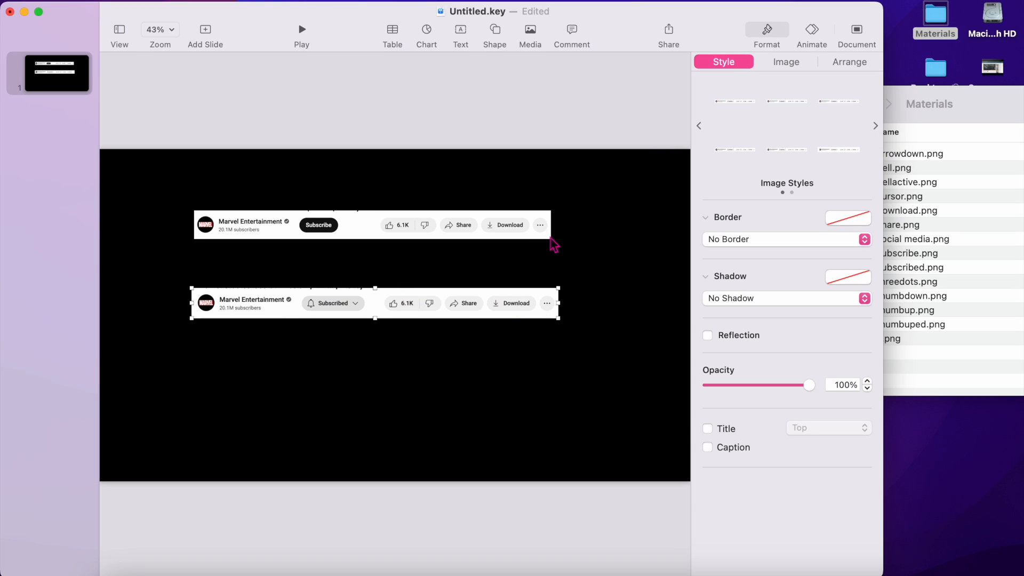
Step: Enlarge the upper bar image slightly to match the lower one's width, and close the Materials folder window
drag(551, 238, 556, 240)
click(926, 105)
click(697, 104)
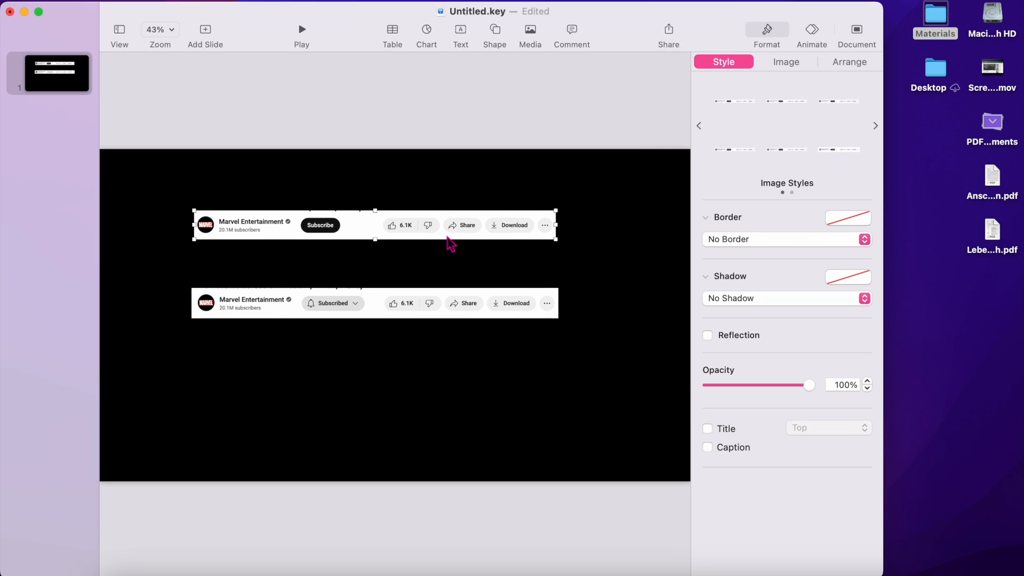
click(486, 435)
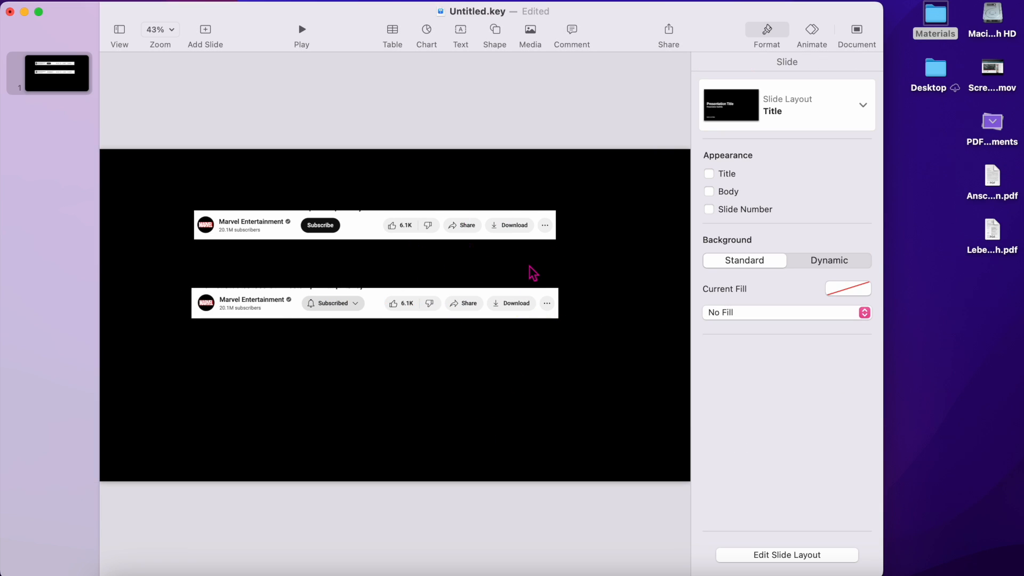
Step: Add a white rounded rectangle and stretch it into a bar as wide as the reference images, just below them
click(500, 33)
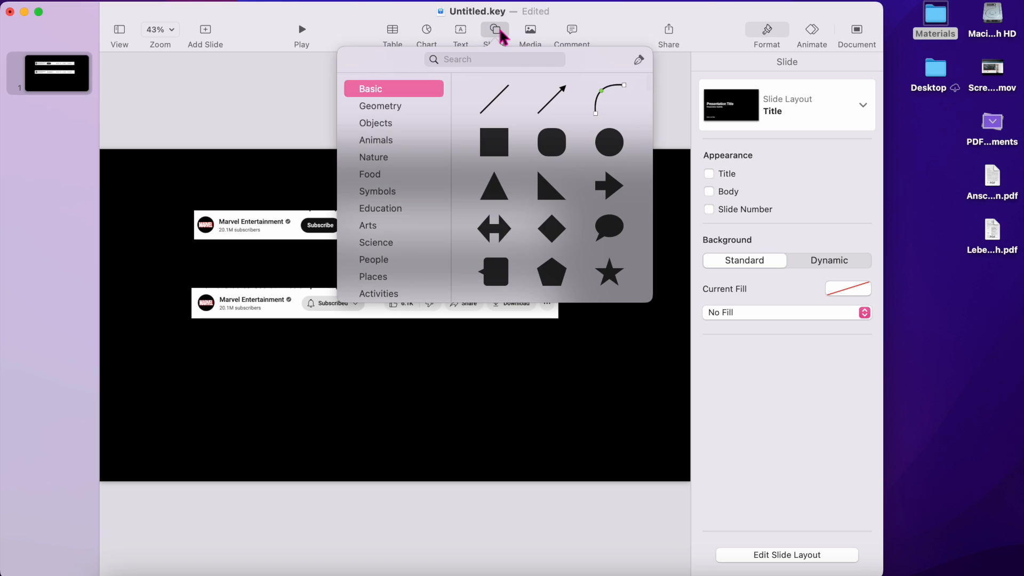
click(560, 140)
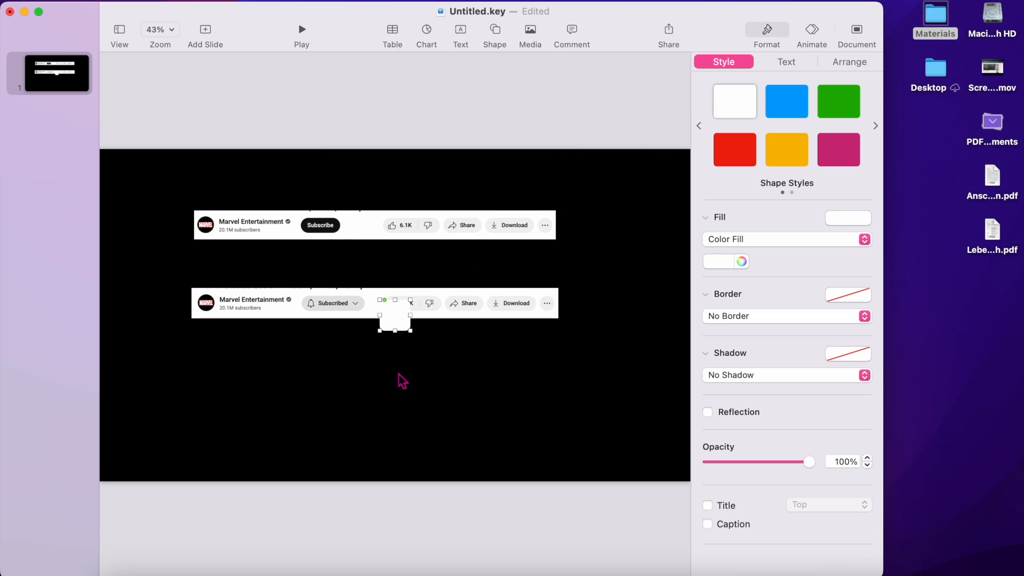
drag(395, 320, 561, 389)
drag(198, 367, 194, 368)
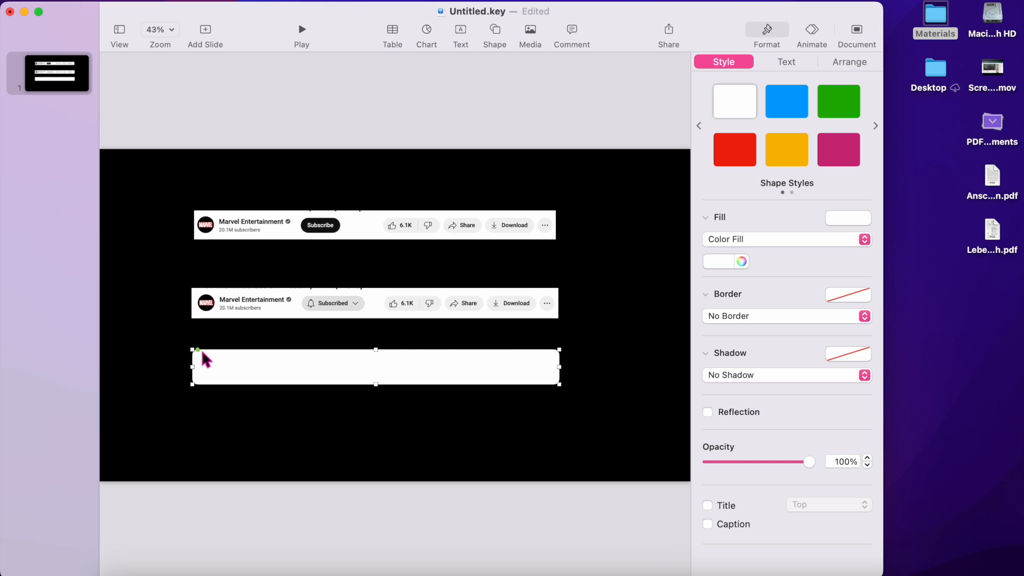
Step: Increase the corner radius of the white bar to about 33 pt
drag(200, 350, 206, 357)
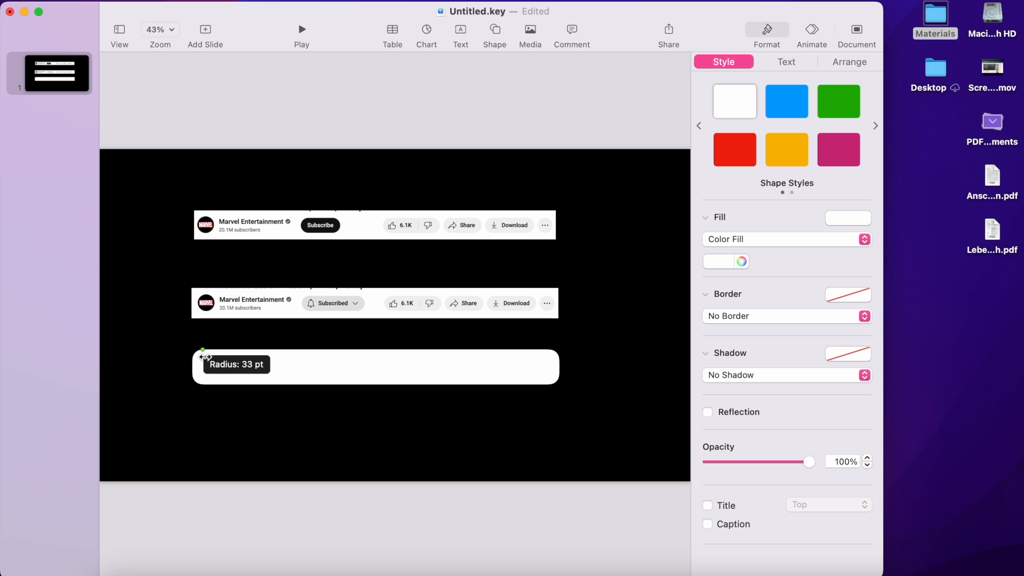
drag(205, 357, 204, 357)
scroll(464, 391, right, 1)
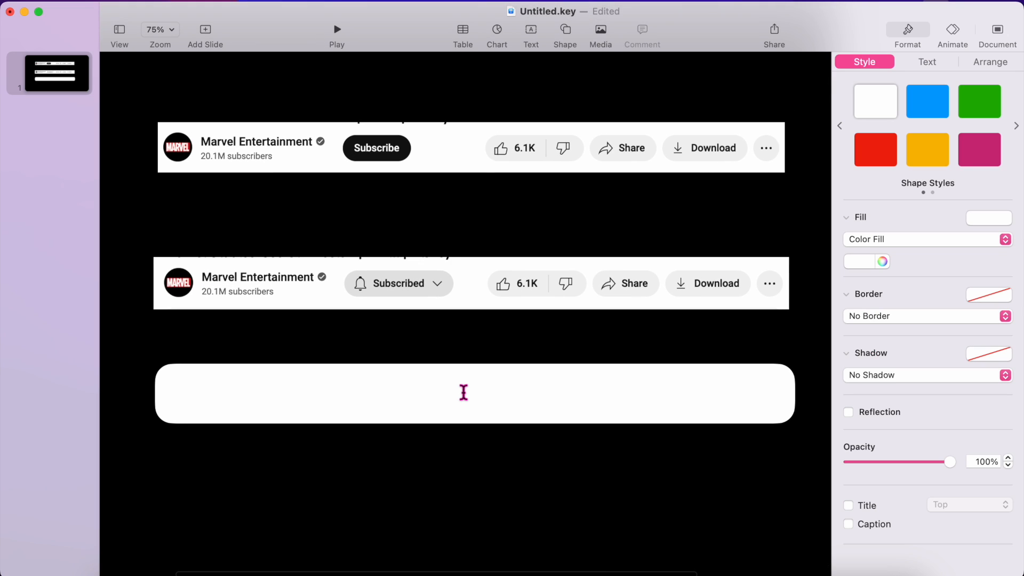
click(452, 461)
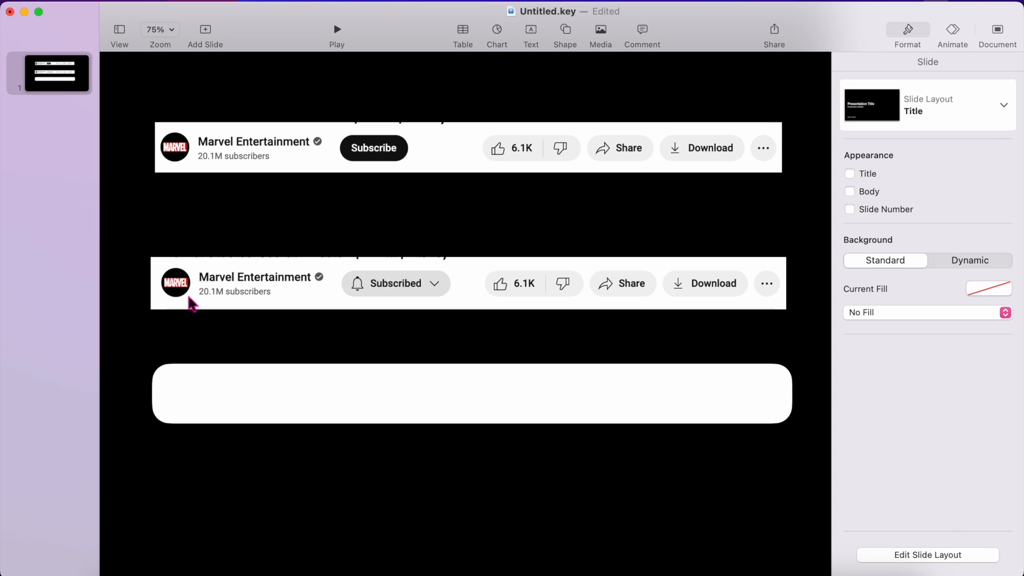
Step: Add a circle inside the white bar's left end, fill it magenta and shrink it to leave a margin
click(572, 30)
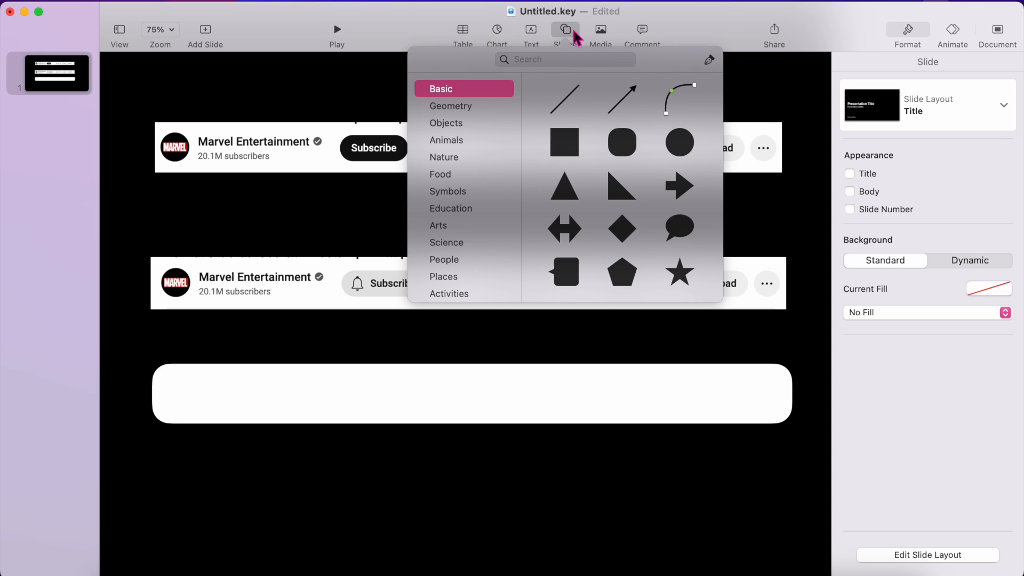
click(683, 143)
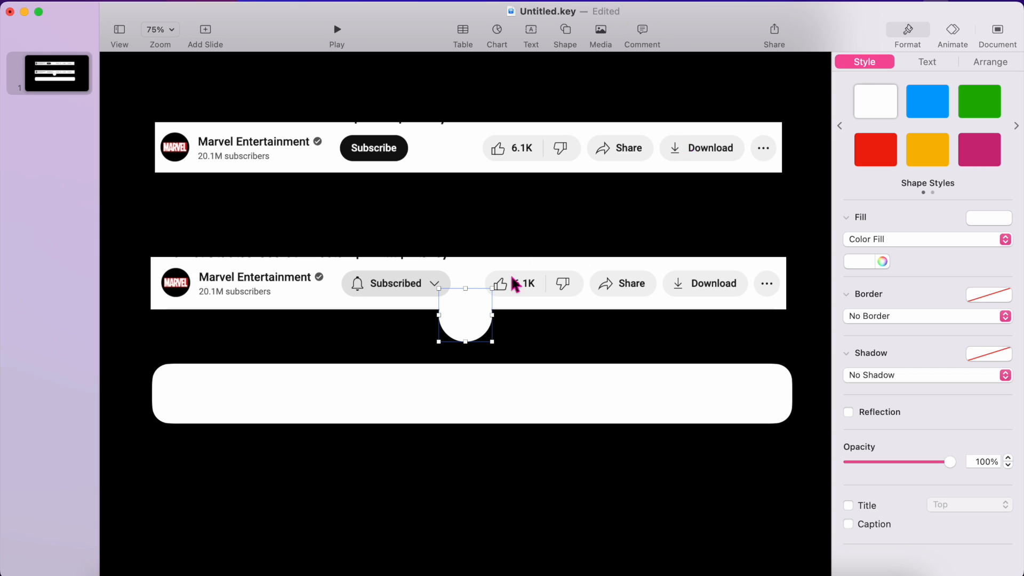
drag(471, 315, 193, 392)
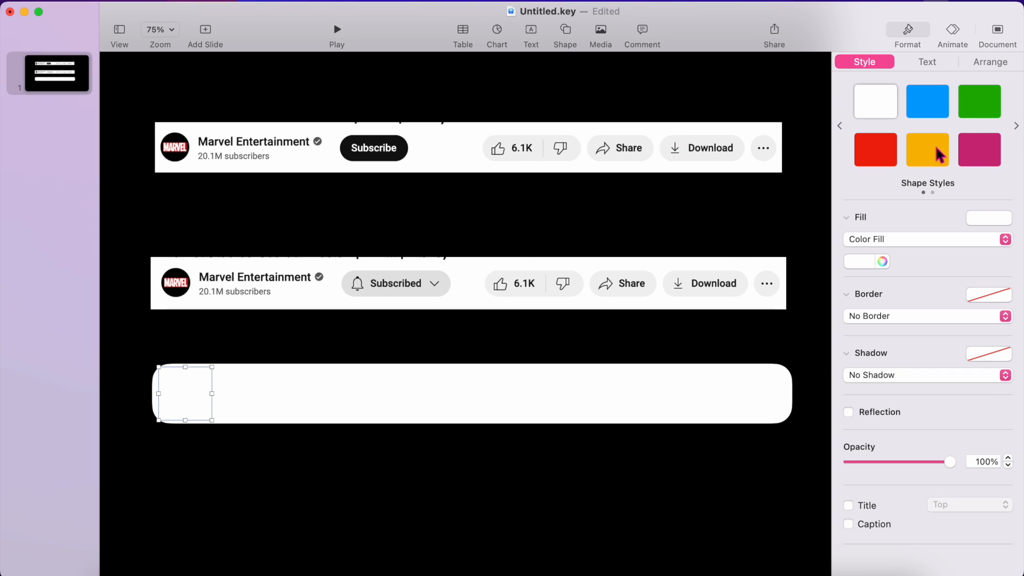
click(887, 153)
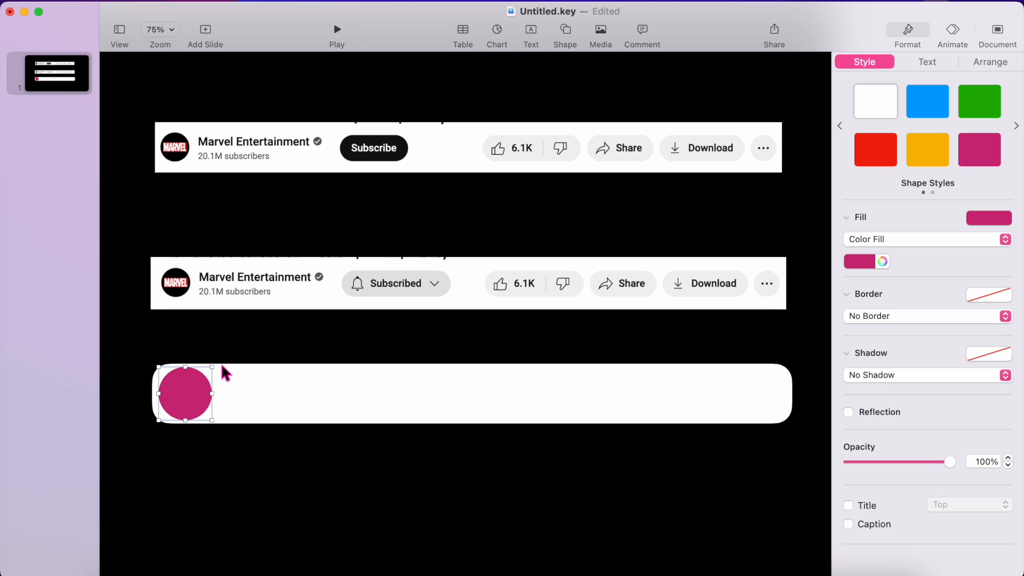
drag(163, 369, 171, 379)
drag(198, 401, 194, 399)
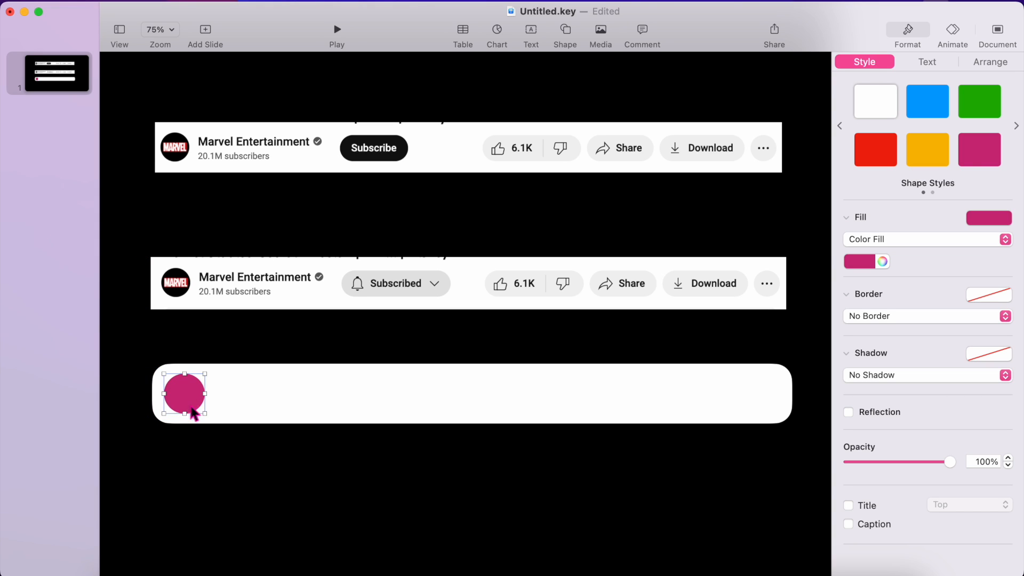
Step: Insert the round channel logo from the Downloads folder and scale it down to fit over the magenta circle
click(103, 562)
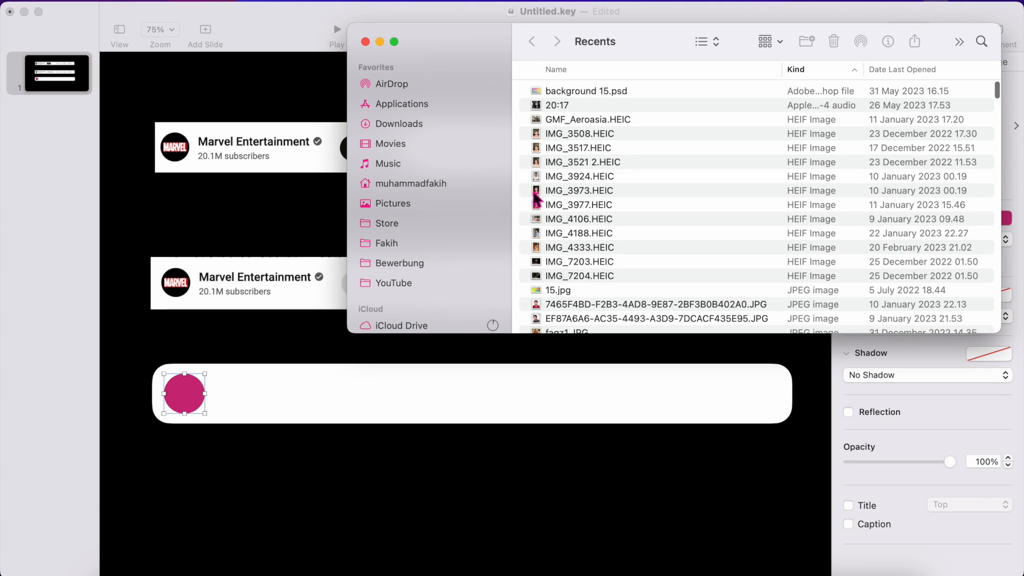
scroll(413, 210, down, 3)
click(393, 128)
drag(565, 120, 358, 480)
click(365, 42)
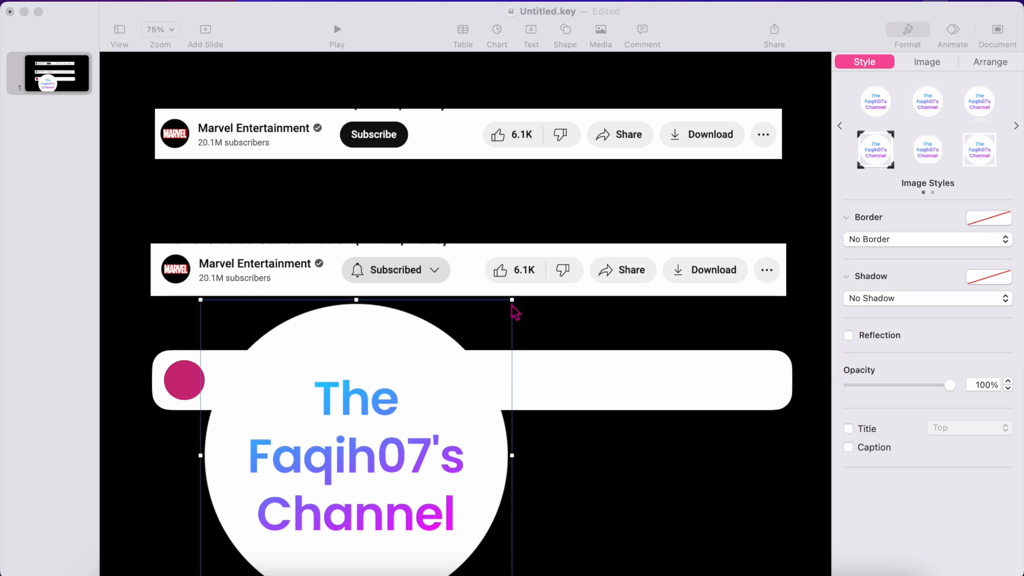
drag(512, 302, 206, 359)
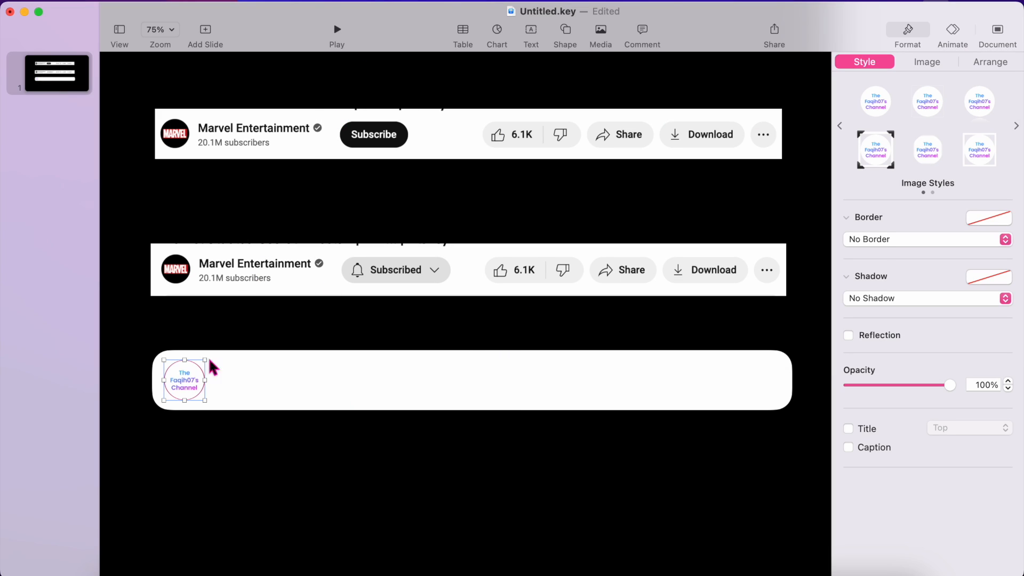
click(243, 373)
click(255, 442)
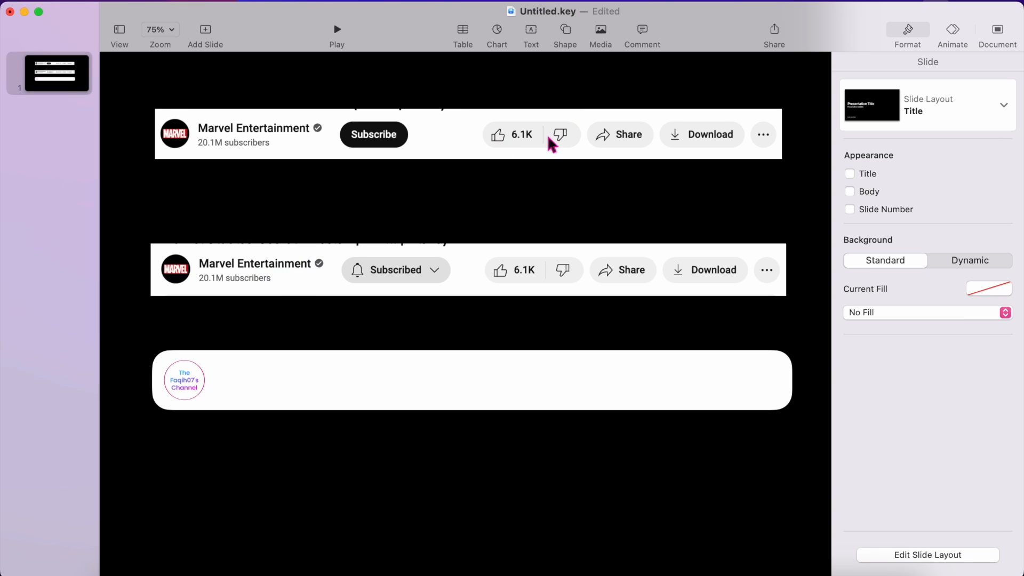
Step: Add a text box with the channel name shown in the logo and set its font to Roboto Medium
click(535, 34)
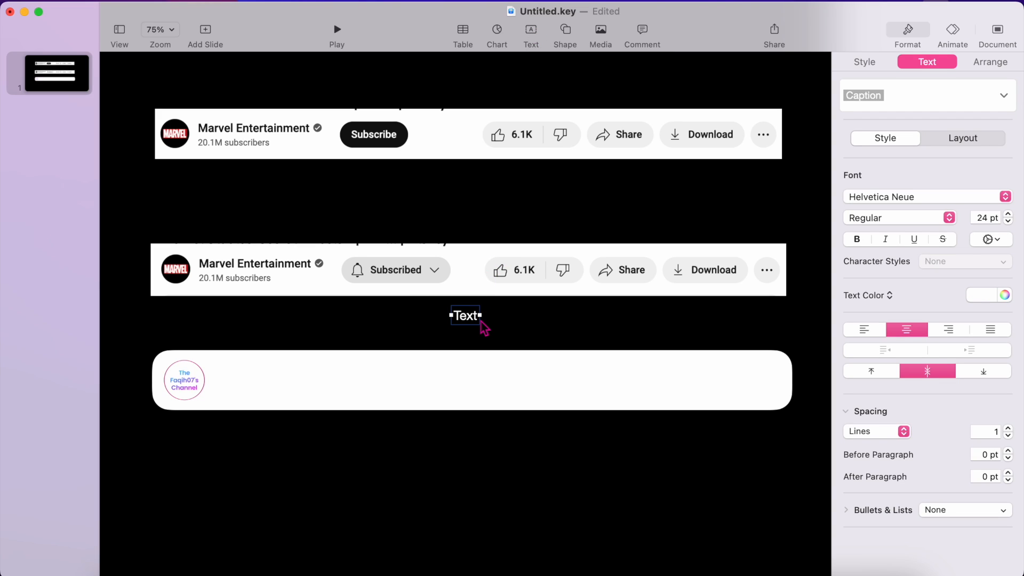
text(Thefaqih07's Channel)
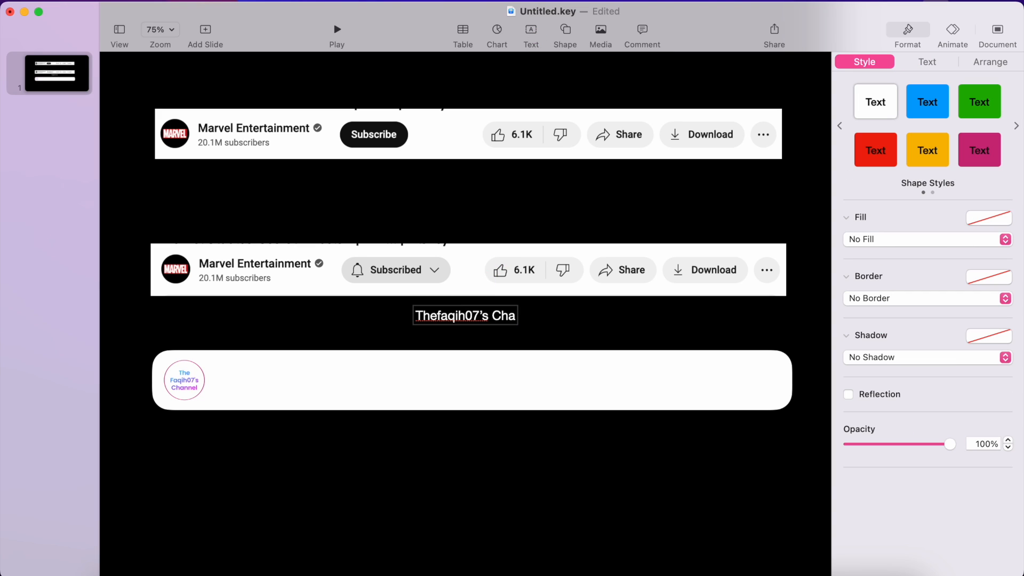
key(super+a)
click(928, 62)
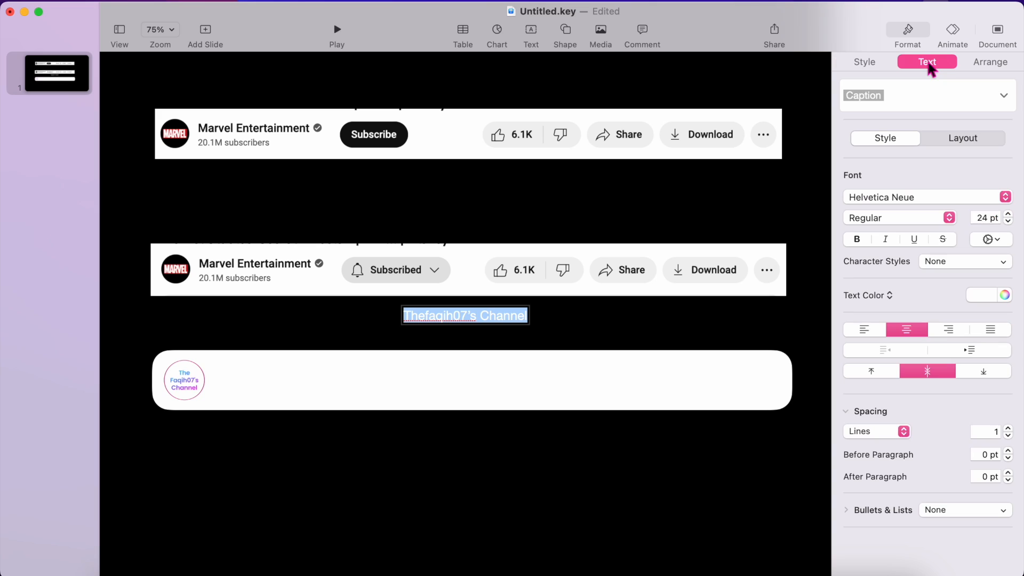
click(963, 197)
click(908, 7)
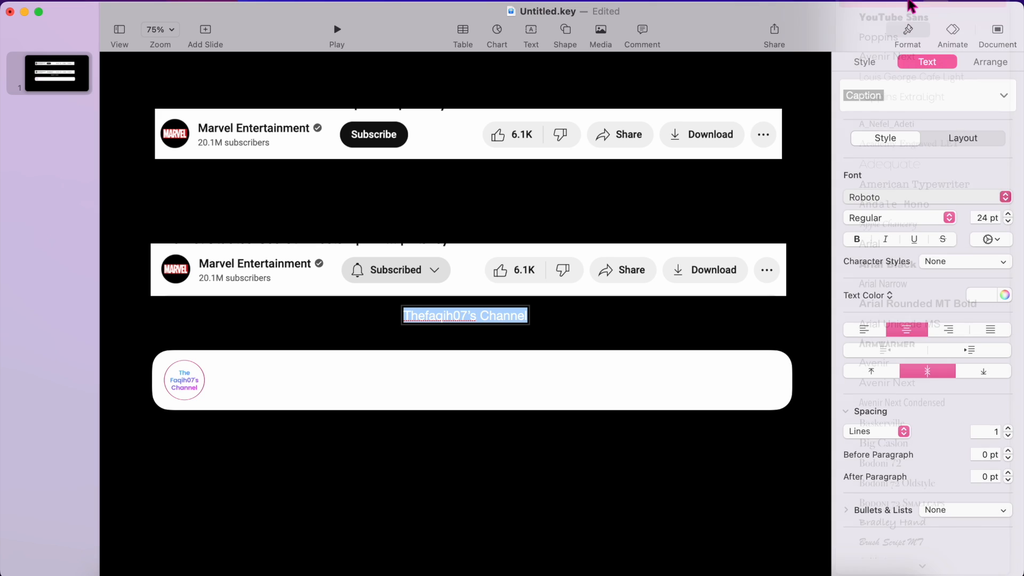
click(935, 218)
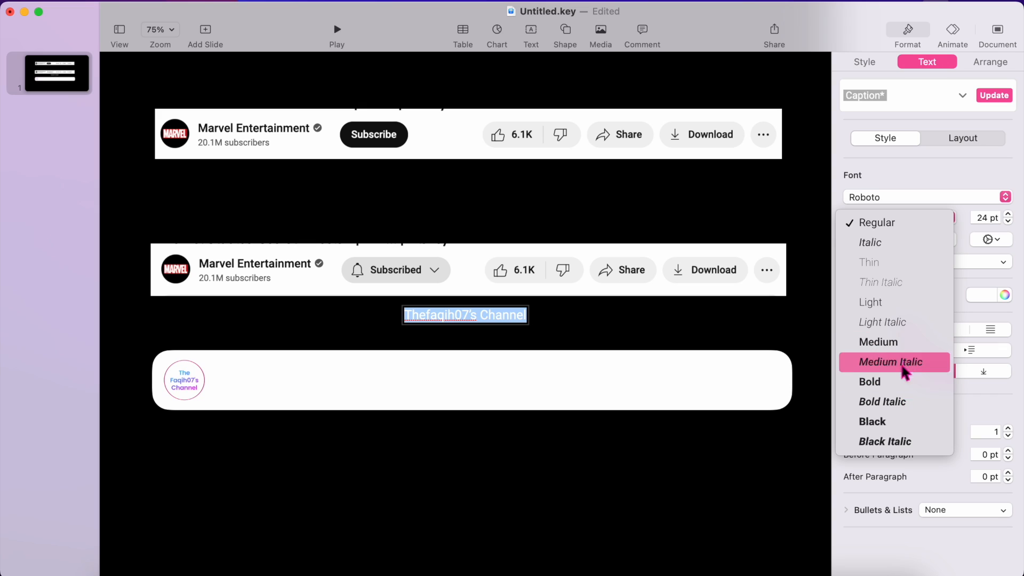
click(901, 342)
Step: Move the channel name beside the logo in the white bar and set its text colour to 0F0F0F
drag(507, 321, 320, 375)
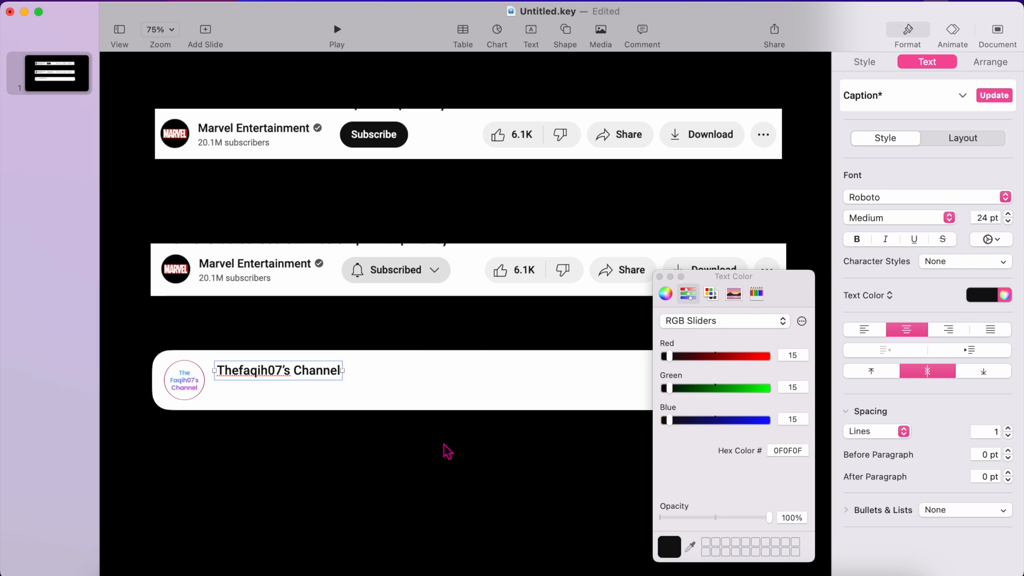
click(388, 391)
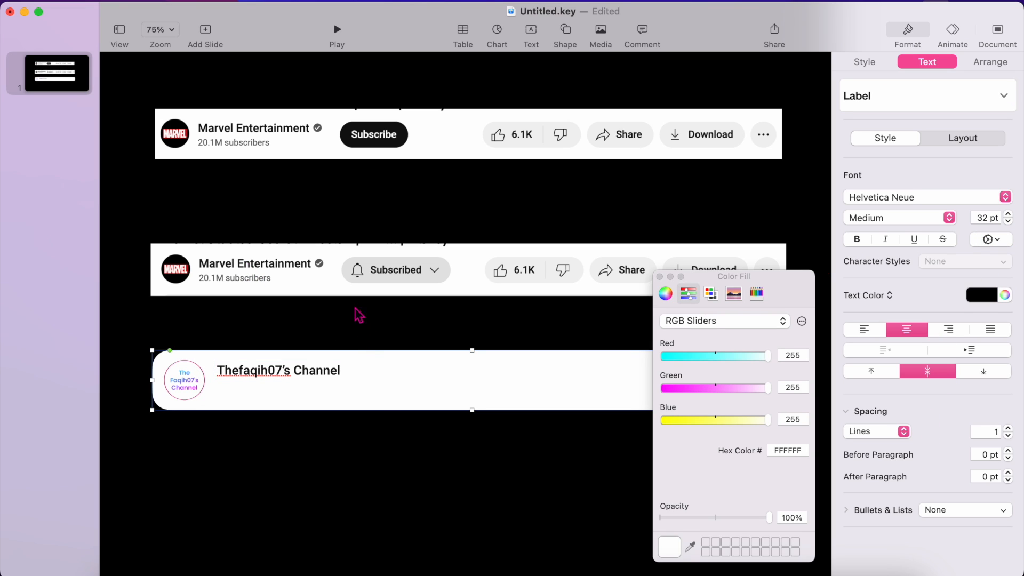
click(251, 286)
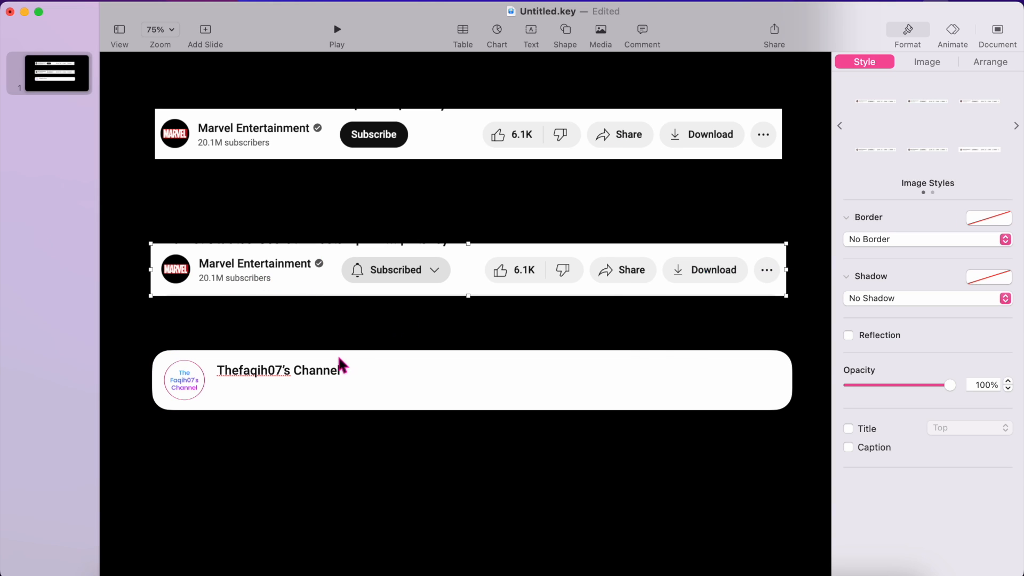
Step: Duplicate the channel name's text box, replace its text with "1.73 K subscribers" and align it directly beneath the name
drag(320, 375, 326, 397)
double_click(326, 397)
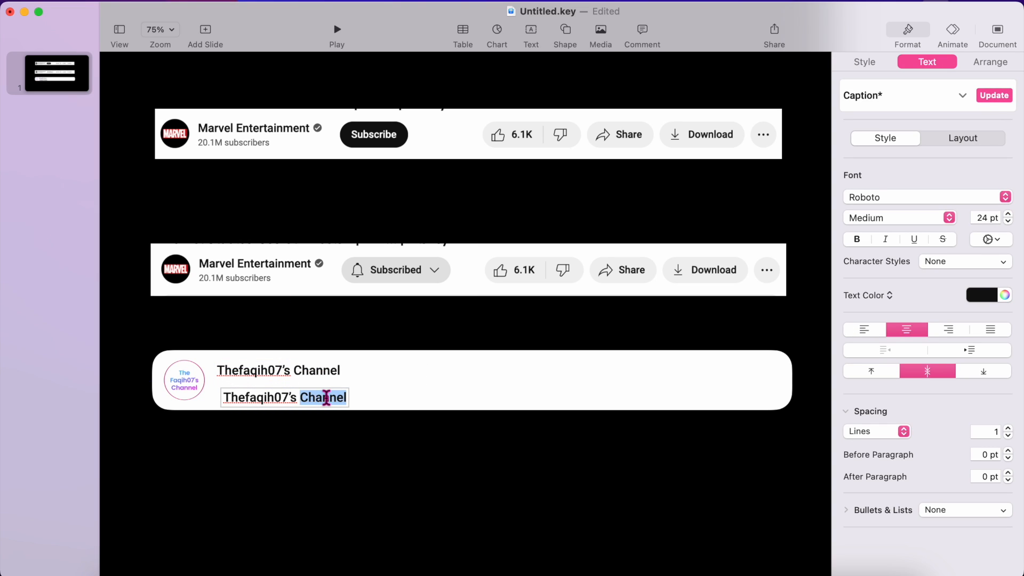
key(BackSpace)
key(BackSpace)
key(BackSpace)
key(BackSpace)
key(BackSpace)
key(BackSpace)
key(BackSpace)
key(BackSpace)
key(BackSpace)
key(BackSpace)
key(BackSpace)
key(BackSpace)
key(BackSpace)
key(BackSpace)
text(1.73 K subscribers)
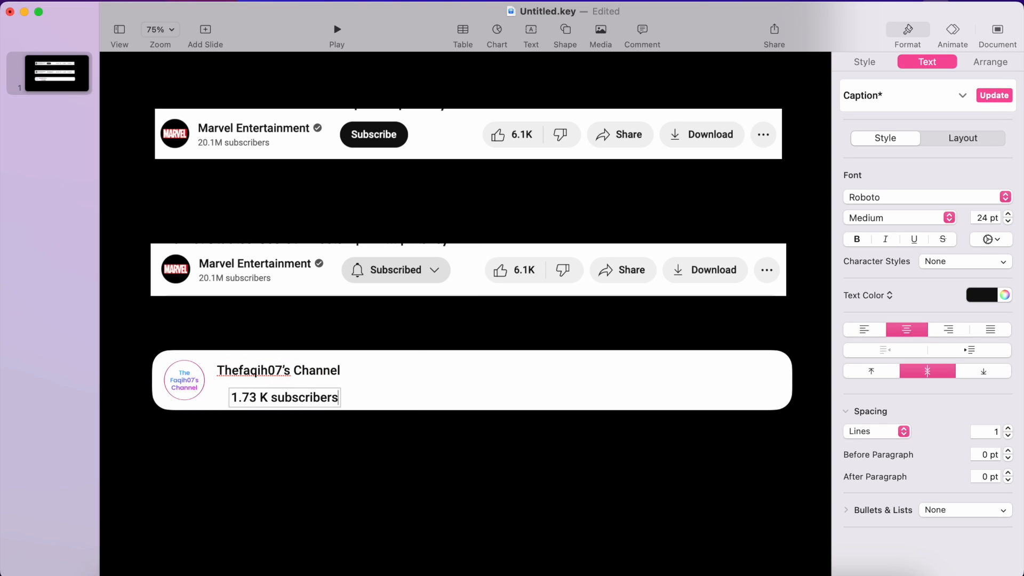
click(404, 405)
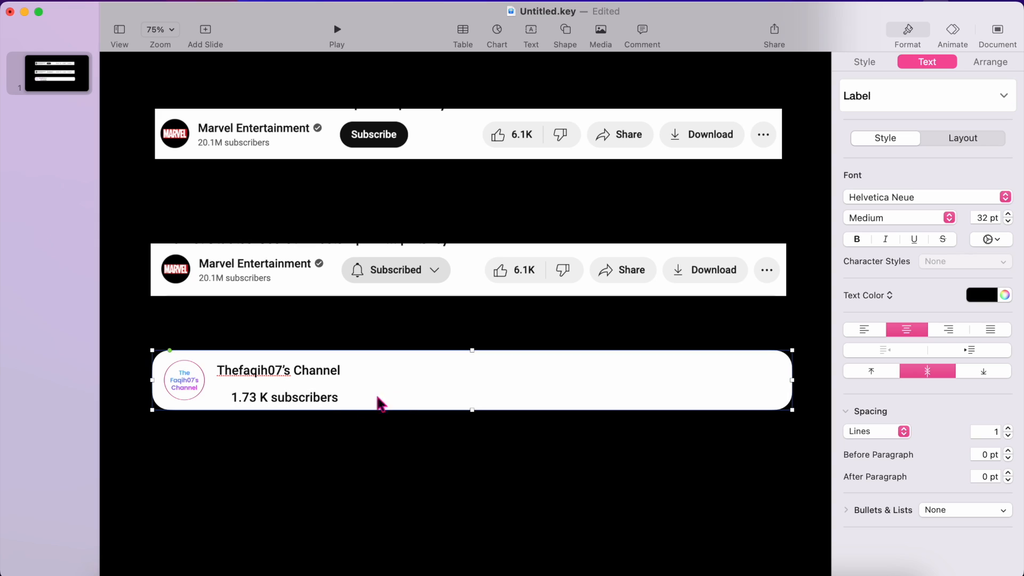
click(315, 407)
drag(316, 406, 302, 399)
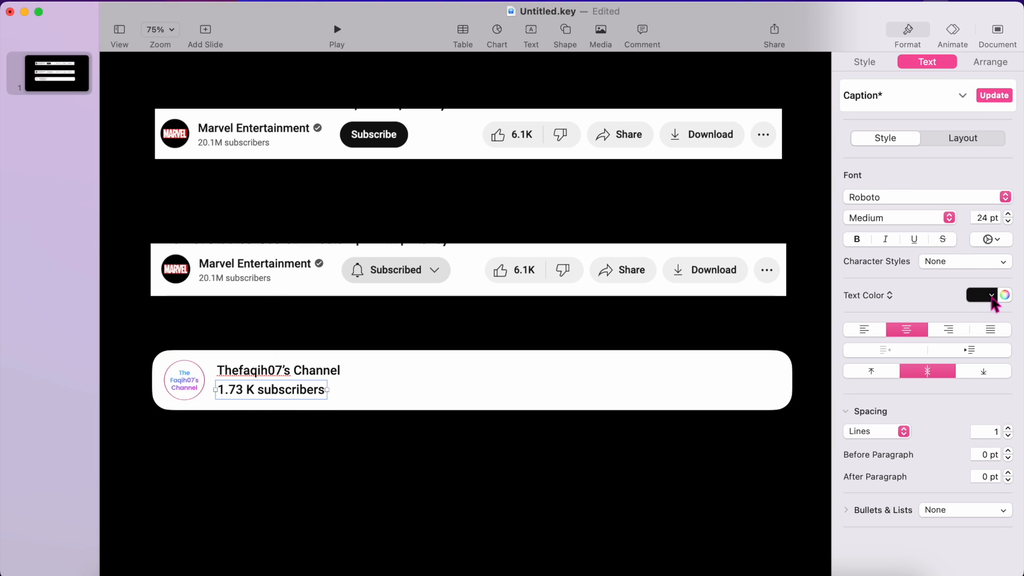
Step: Set the subscriber count's text colour to grey 7C7C7C by sampling the reference bar's subscriber text
click(1004, 295)
click(690, 546)
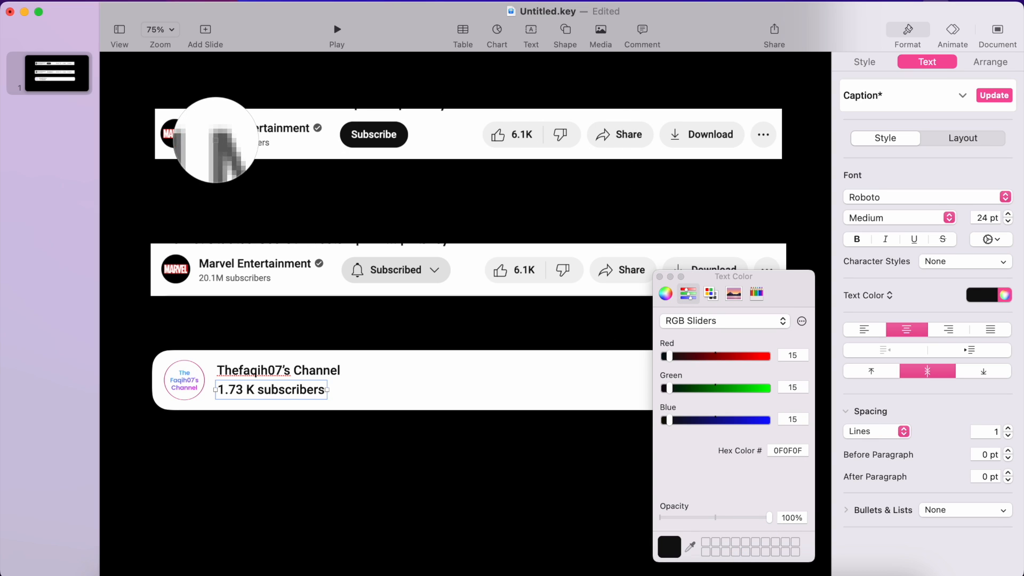
click(216, 142)
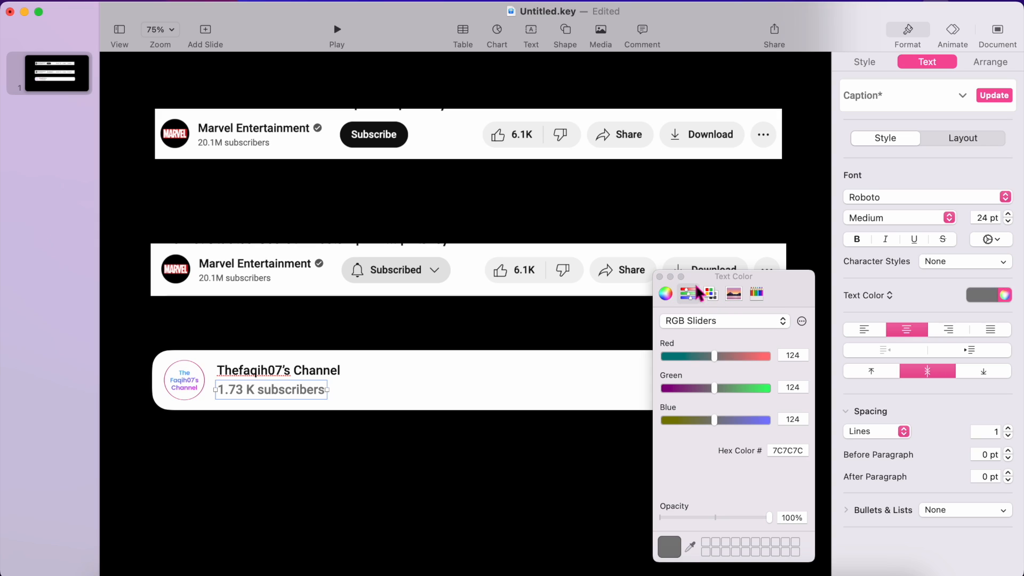
click(659, 277)
Step: Set the subscriber count to Roboto Regular at 17 pt and left-align it beneath the channel name beside the logo
click(901, 217)
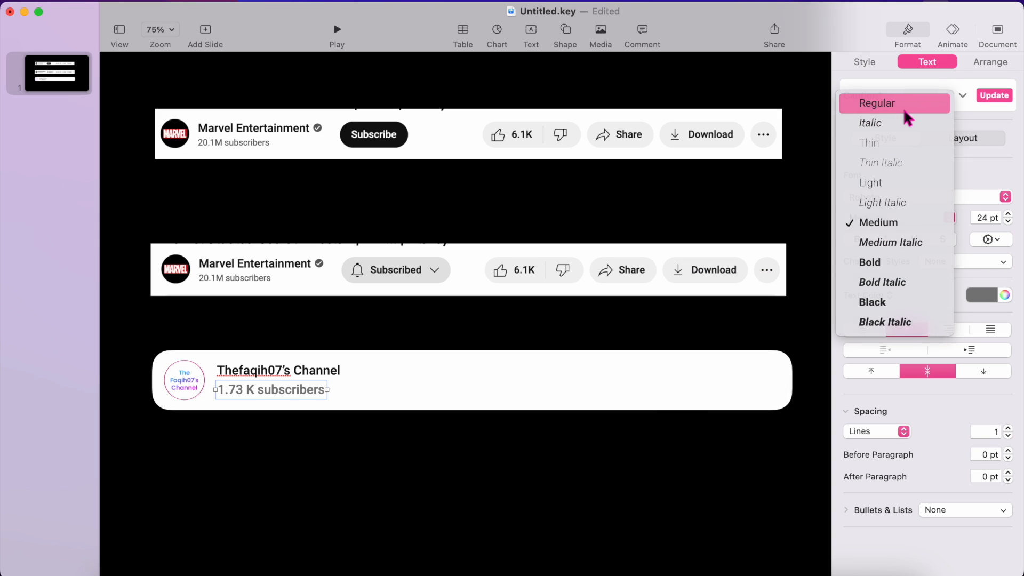
click(902, 106)
click(1007, 221)
click(1008, 221)
click(1008, 221)
click(1008, 221)
click(1008, 221)
click(1008, 221)
click(1008, 221)
drag(293, 396, 277, 389)
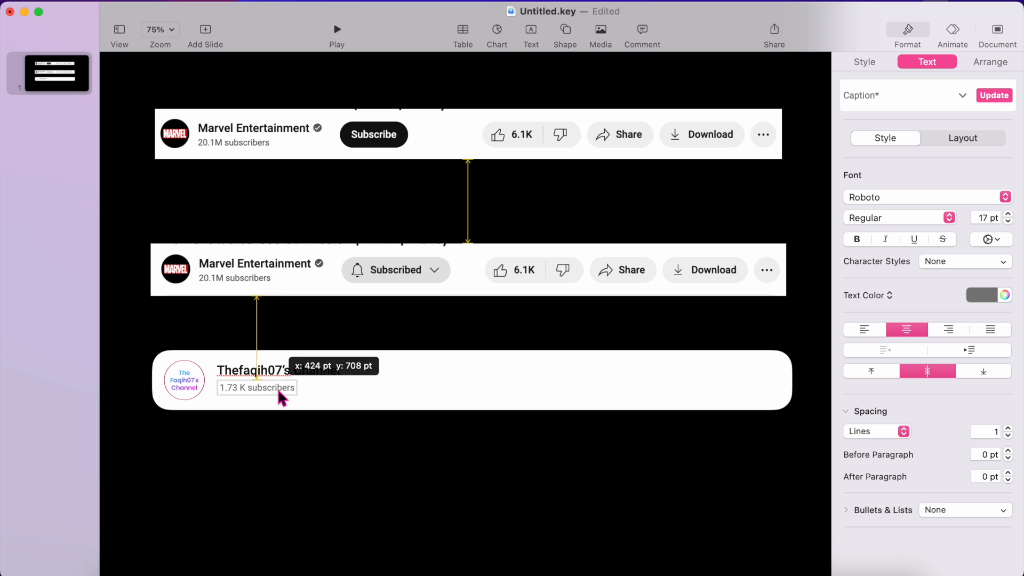
click(348, 383)
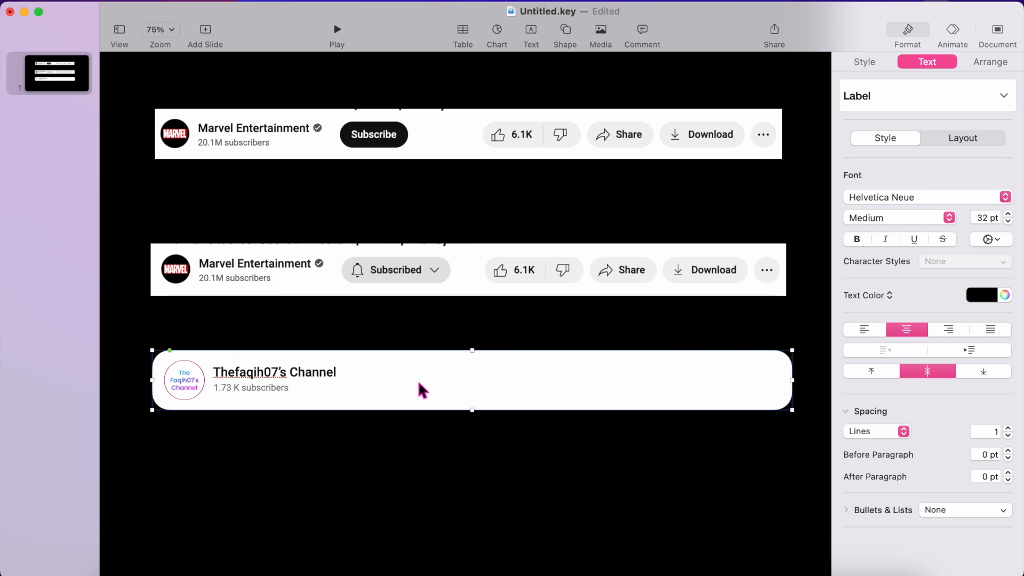
click(424, 450)
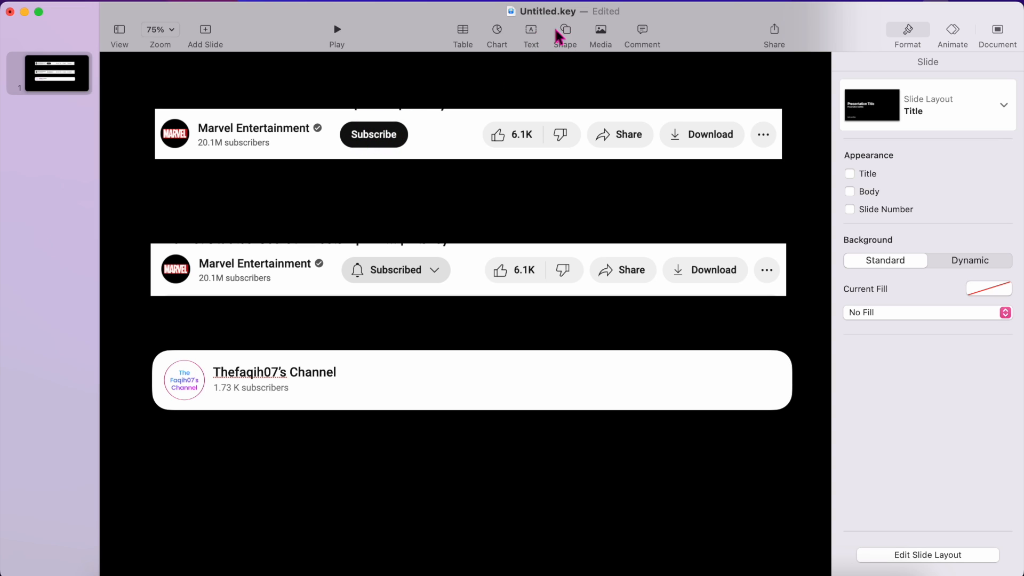
Step: Insert a rounded rectangle at 45% opacity, size it to the reference Subscribe button, and place it beside the channel name
click(571, 34)
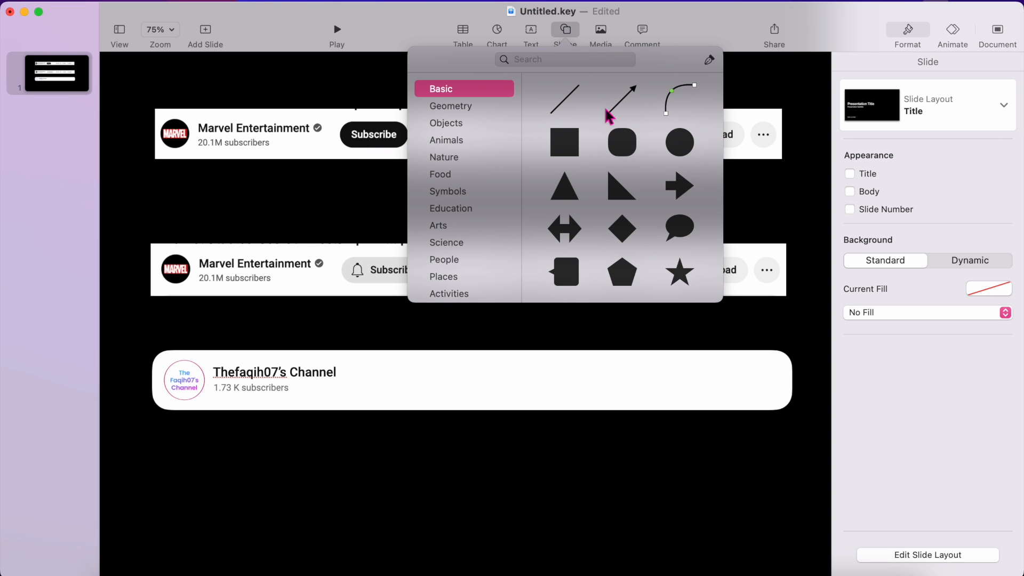
click(622, 142)
drag(448, 289, 558, 316)
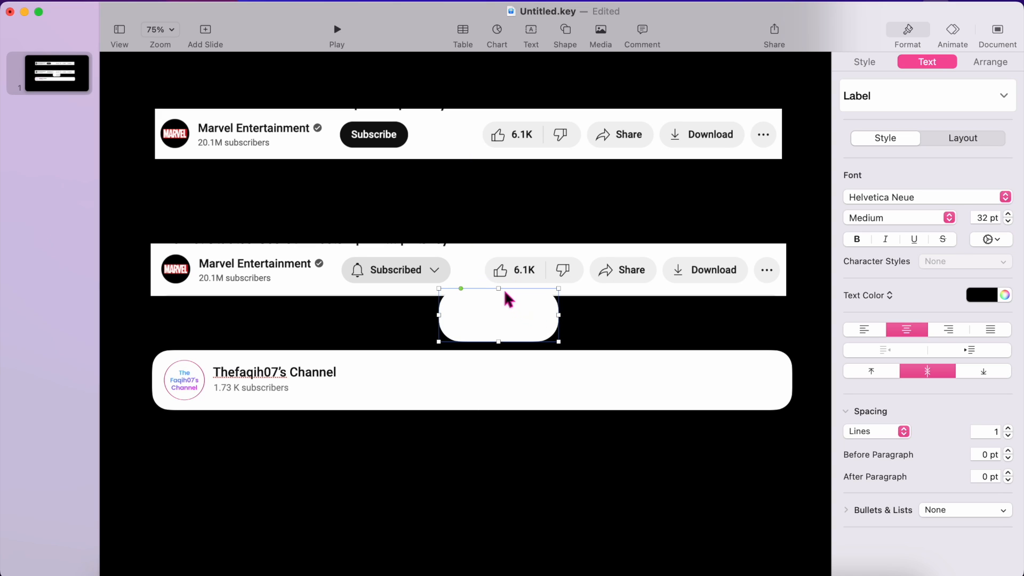
drag(499, 288, 431, 137)
key(4)
key(5)
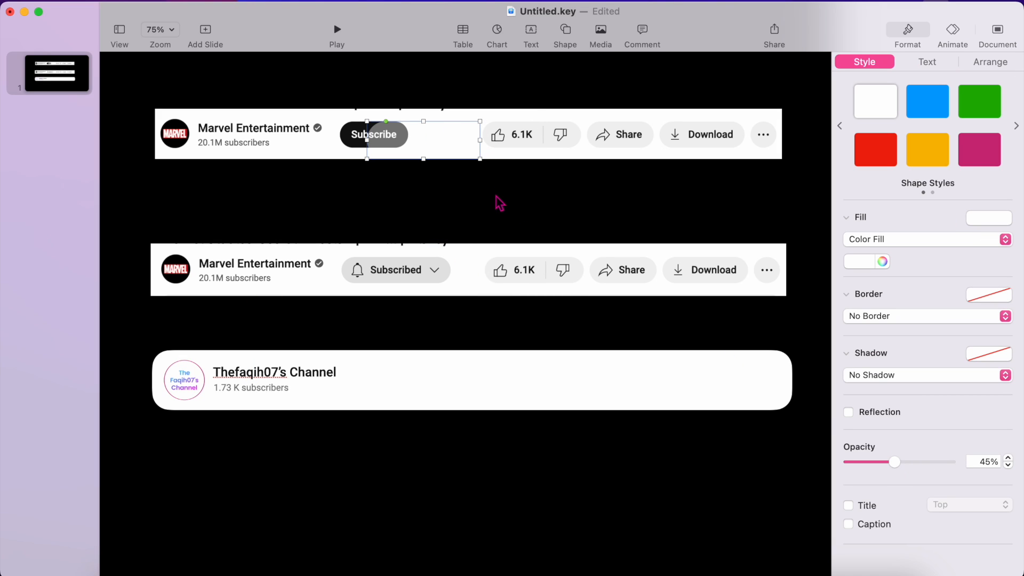
drag(442, 155, 386, 381)
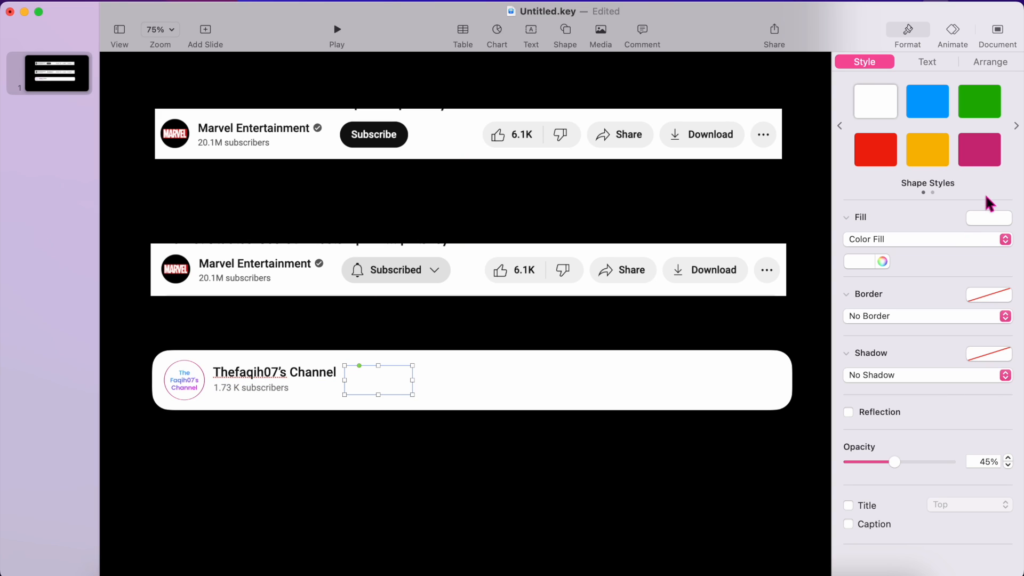
Step: Fill the button with 0F0F0F at 100% opacity and label it "subscribe" in white 20 pt Roboto Regular
text(su)
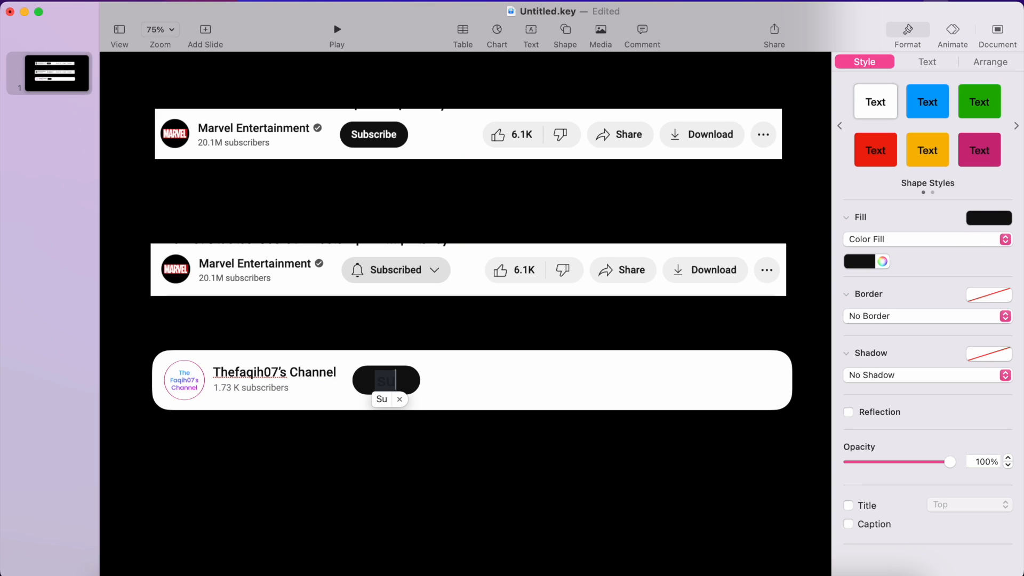
key(BackSpace)
key(BackSpace)
click(922, 386)
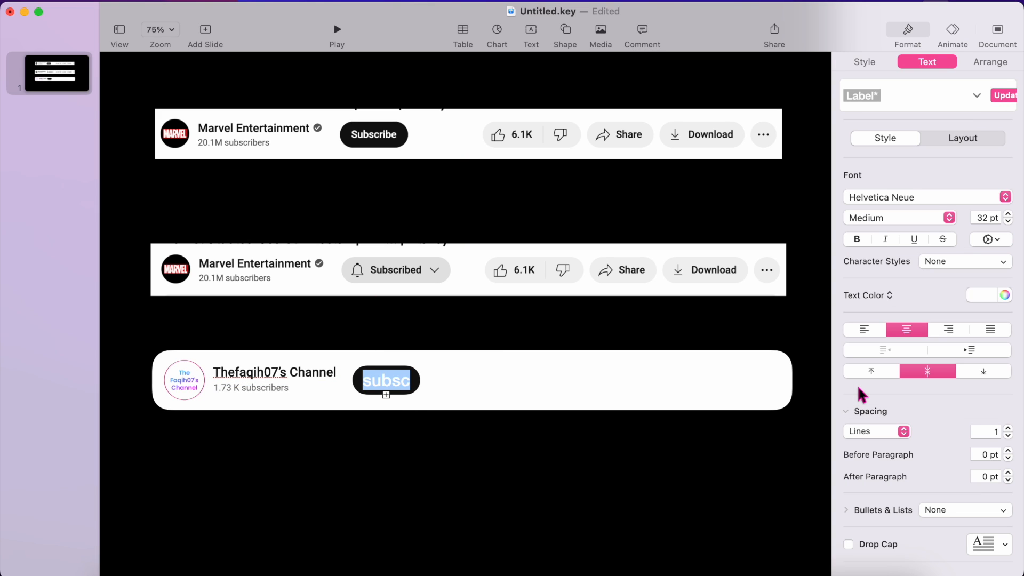
click(1009, 220)
click(1009, 220)
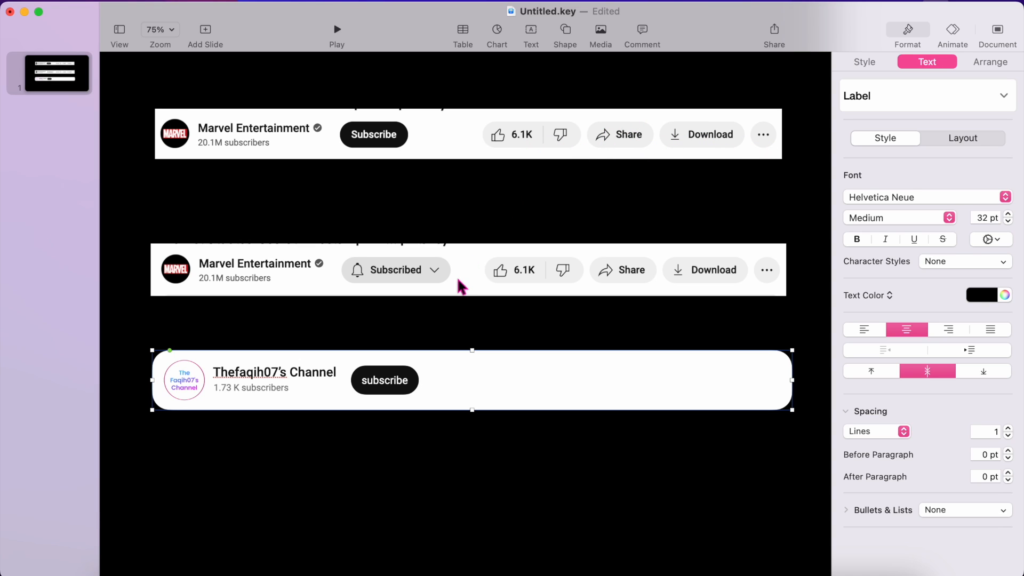
click(452, 487)
Step: Duplicate the subscribe button three times and size the copies over the reference's like/dislike, Share and Download buttons
click(416, 381)
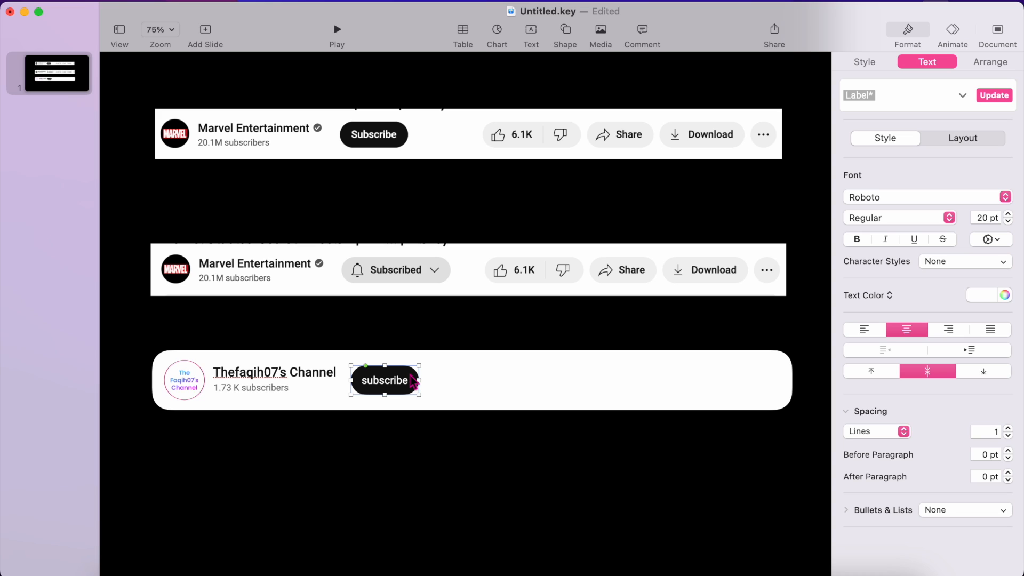
drag(413, 381, 687, 380)
drag(476, 380, 584, 135)
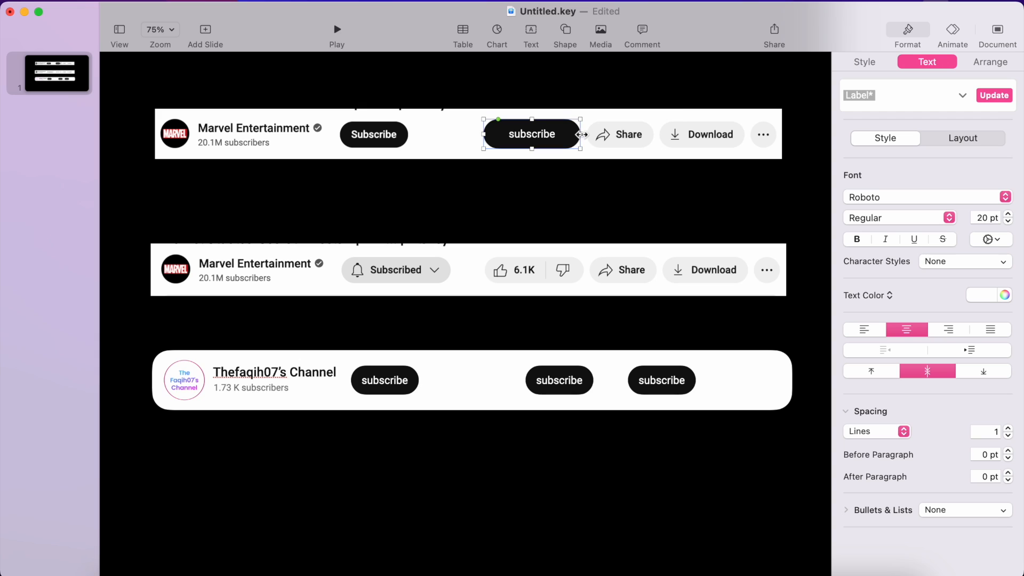
drag(607, 300, 715, 143)
Step: Move the three resized button copies straight down into the white bar, keeping the reference's spacing
drag(553, 141, 550, 383)
drag(623, 142, 635, 396)
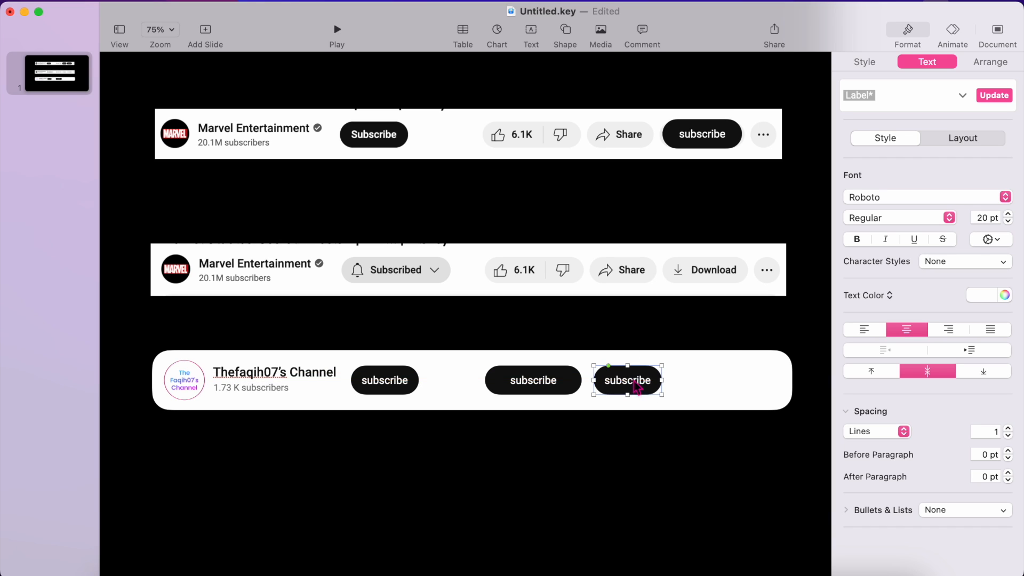
drag(718, 146, 720, 393)
click(805, 241)
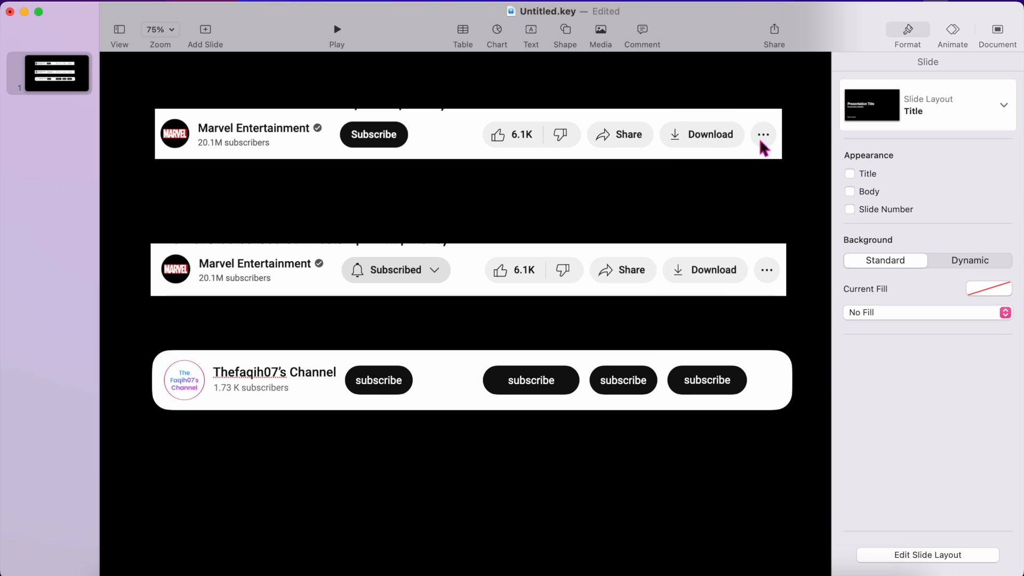
Step: Insert a black circle at 50% opacity, sized to the reference three-dots button, and place it after the last button
click(566, 33)
click(678, 150)
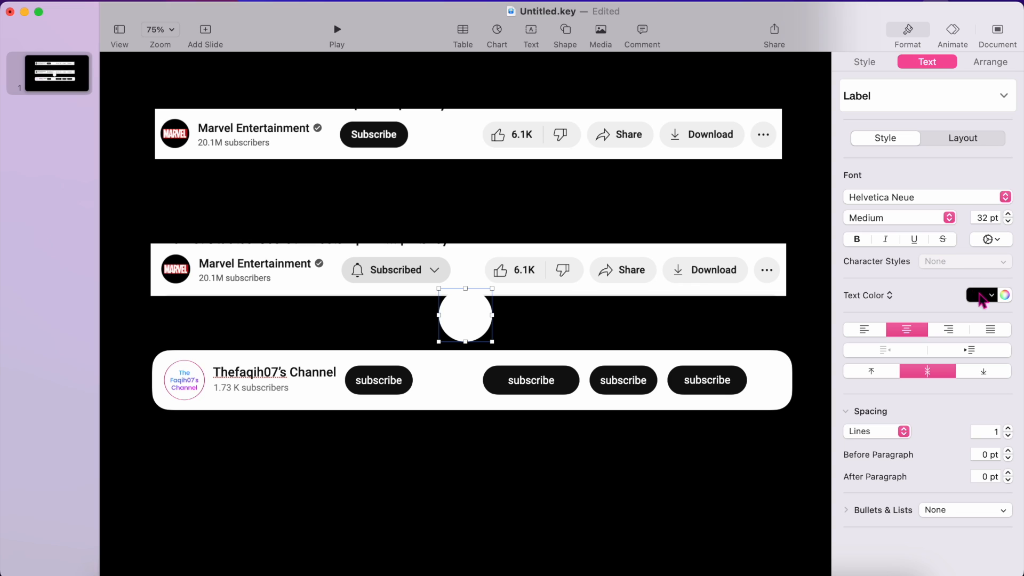
drag(491, 289, 475, 305)
drag(459, 326, 810, 101)
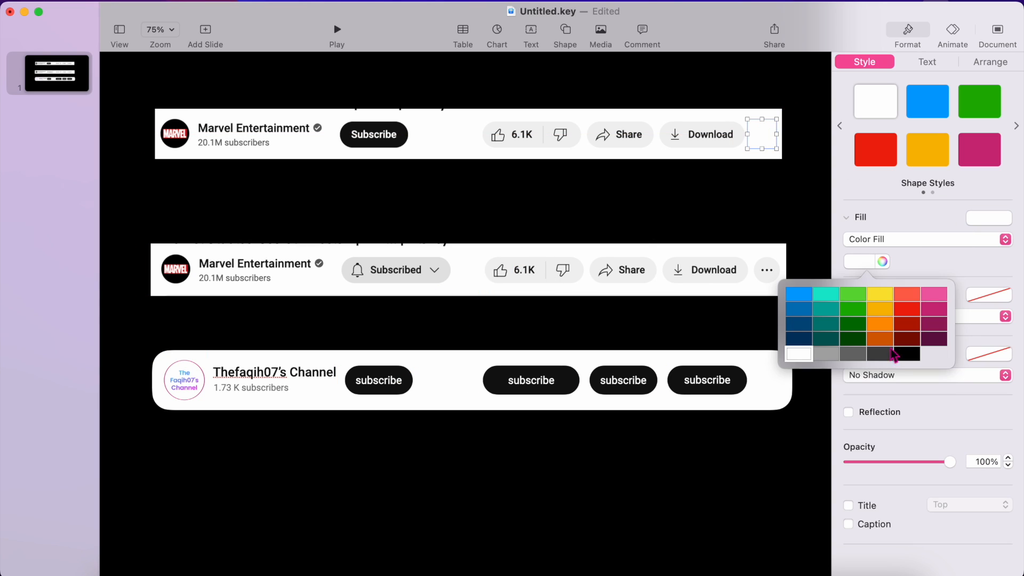
click(909, 357)
drag(763, 134, 773, 385)
click(809, 330)
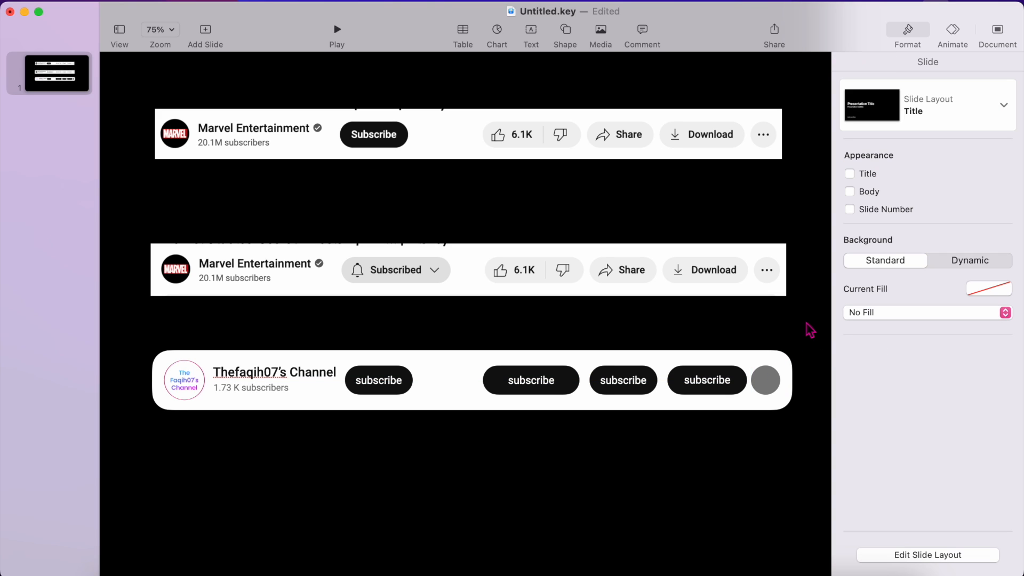
Step: Lengthen the white bar to give the circle more room, and widen the like/dislike button towards the subscribe button
click(765, 379)
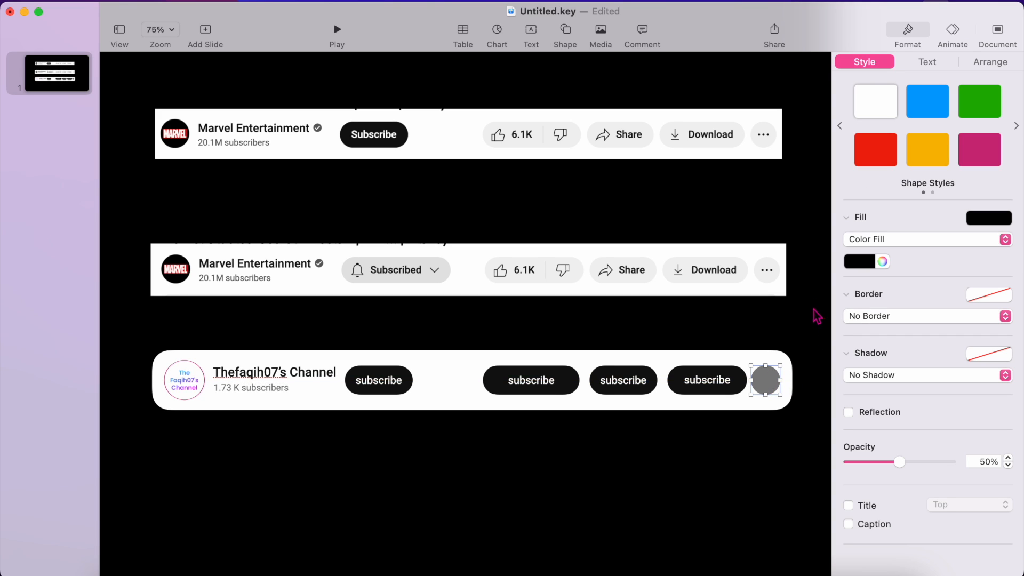
click(707, 346)
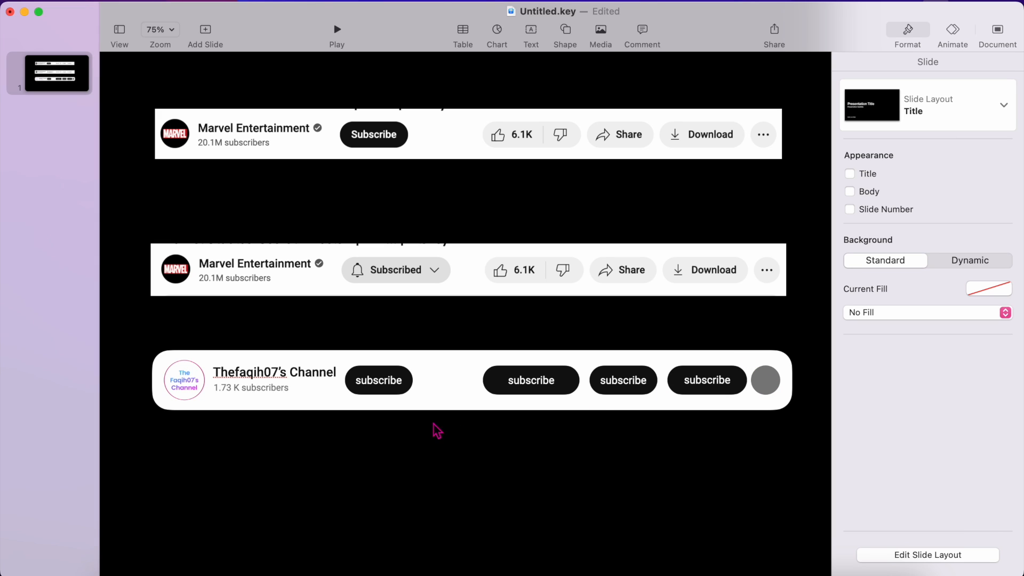
scroll(410, 430, right, 2)
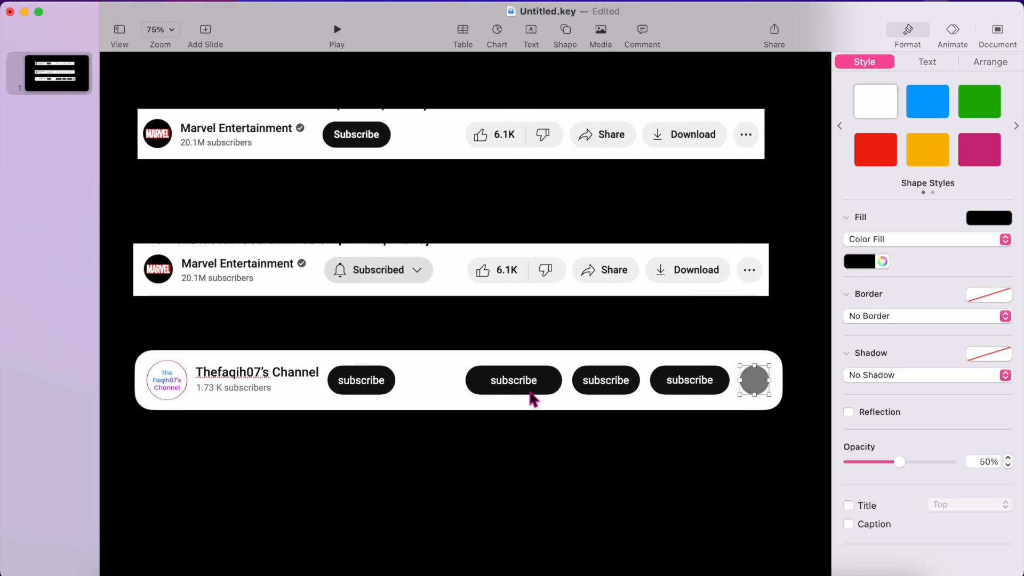
click(505, 393)
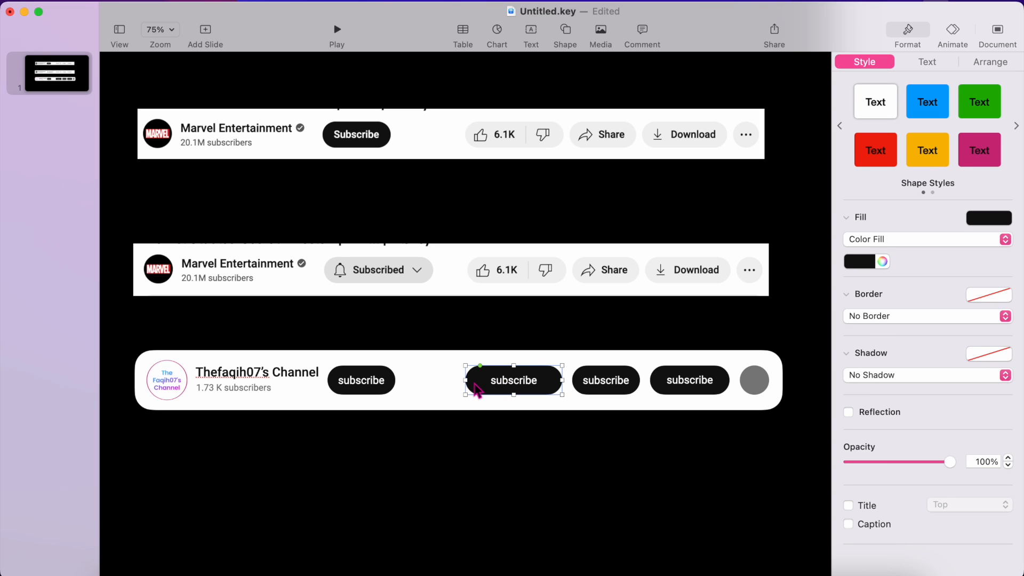
drag(468, 382, 458, 380)
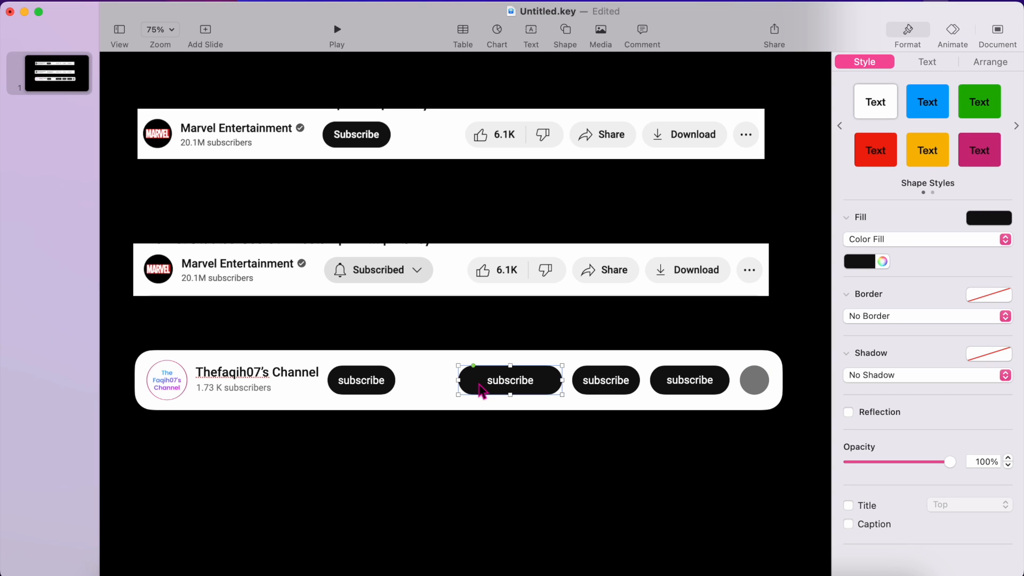
Step: Fill the three button copies and the circle with the light grey sampled from the reference's like button
click(883, 262)
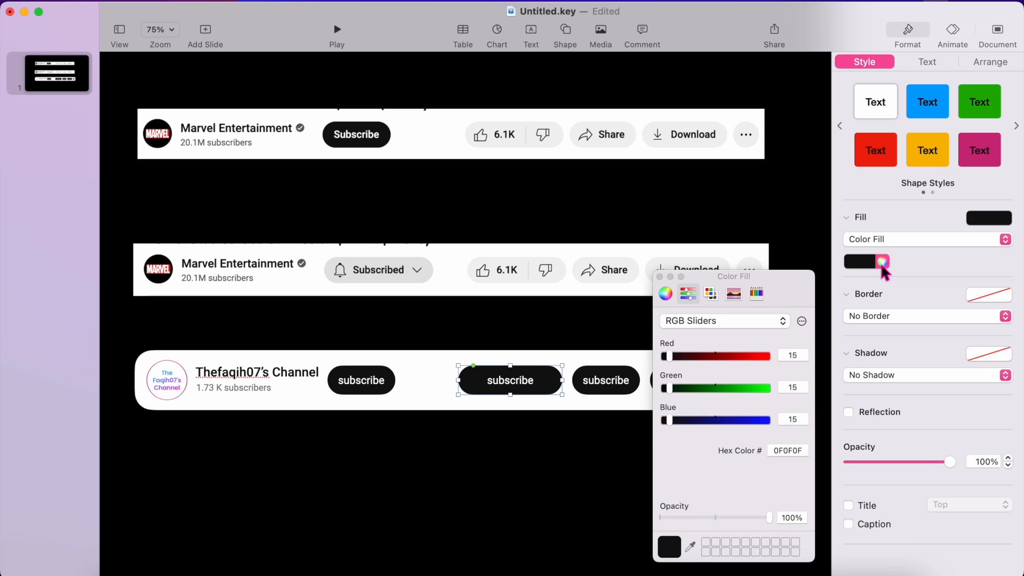
click(691, 546)
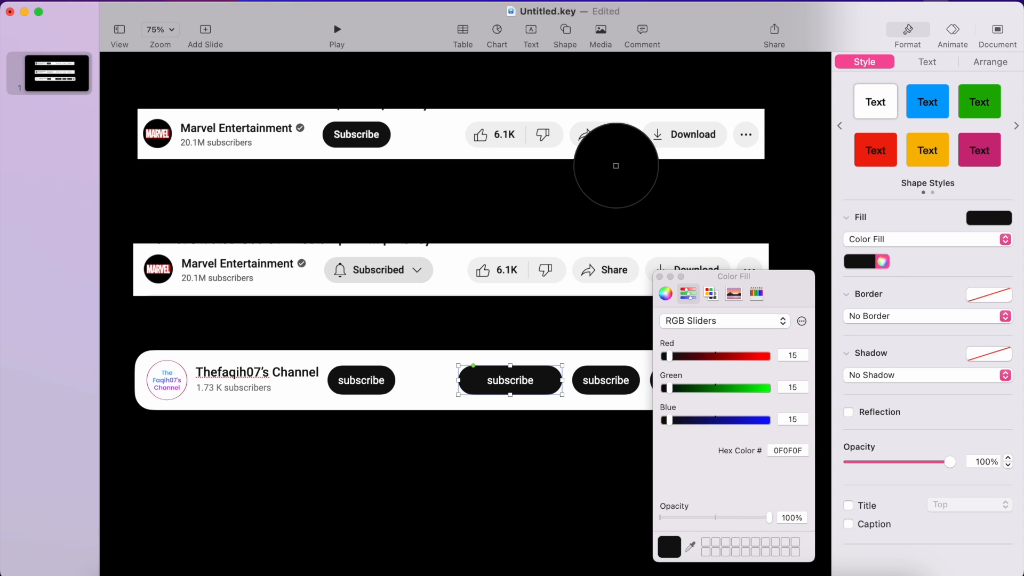
click(522, 138)
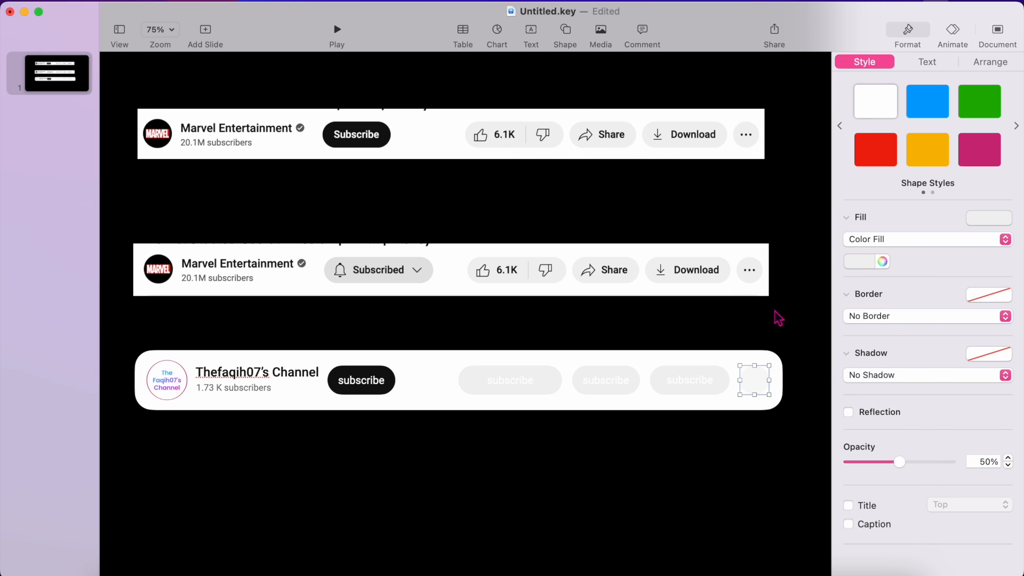
click(769, 356)
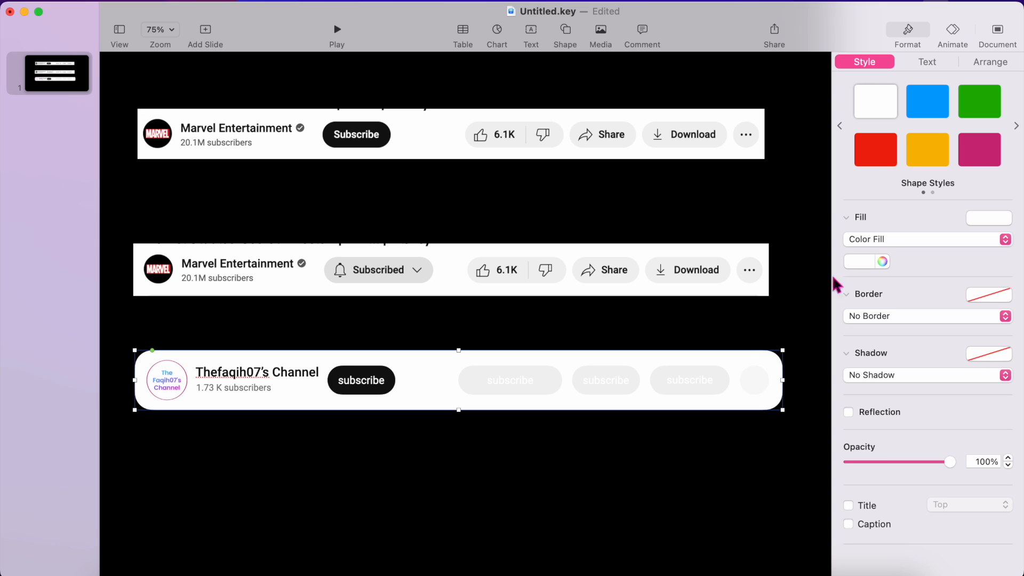
click(560, 441)
Step: Delete the "subscribe" label from the widest light grey button
click(535, 393)
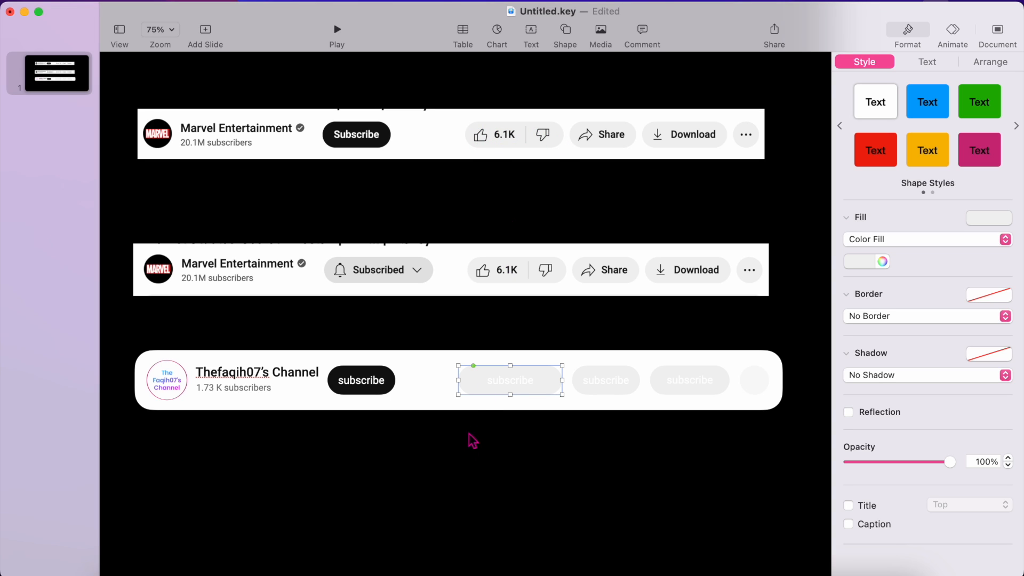
double_click(500, 387)
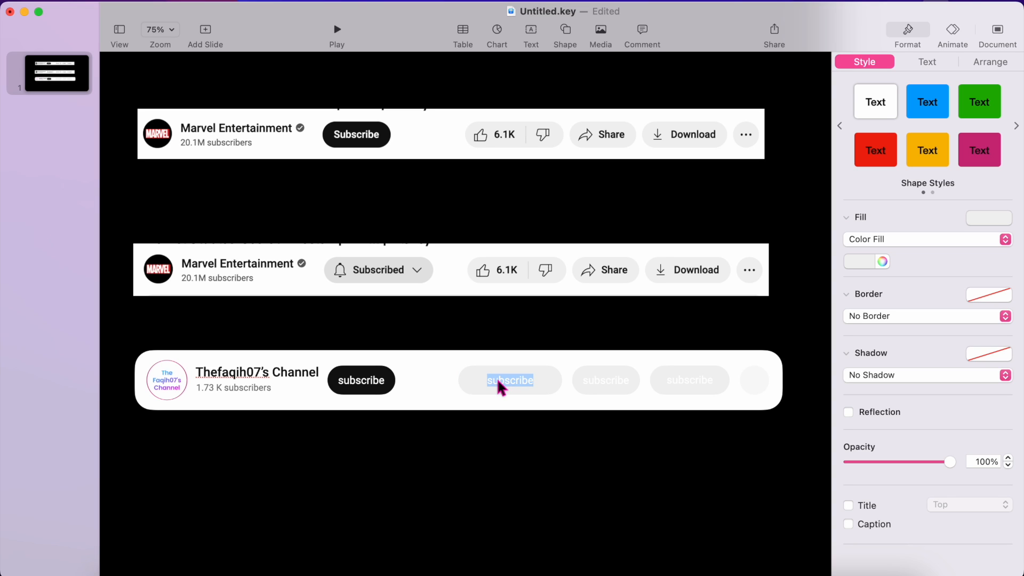
key(BackSpace)
click(454, 401)
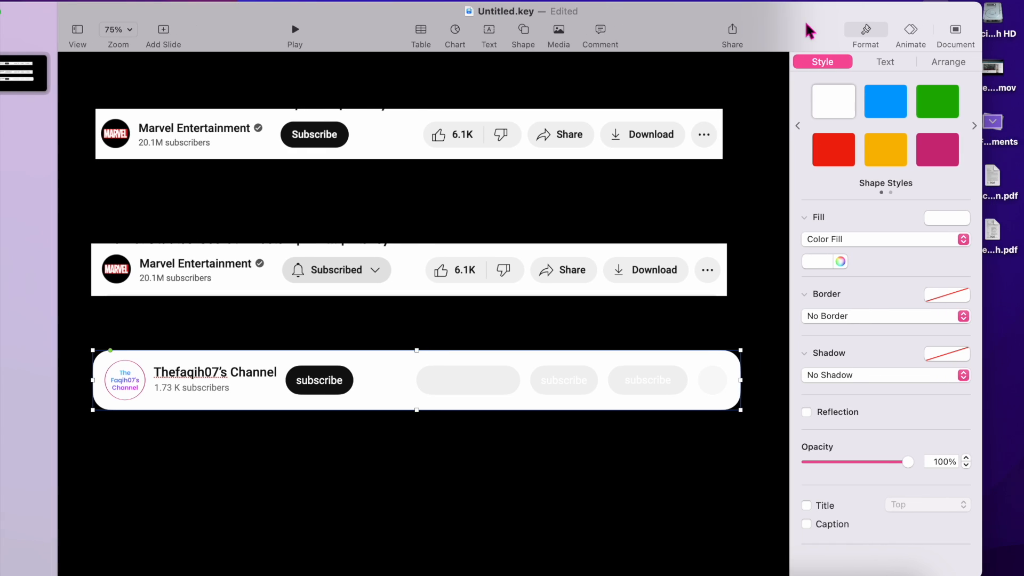
Step: Add thumbup.png and thumbdown.png from the Materials folder to the slide
drag(805, 23, 720, 23)
double_click(930, 12)
drag(561, 311, 419, 478)
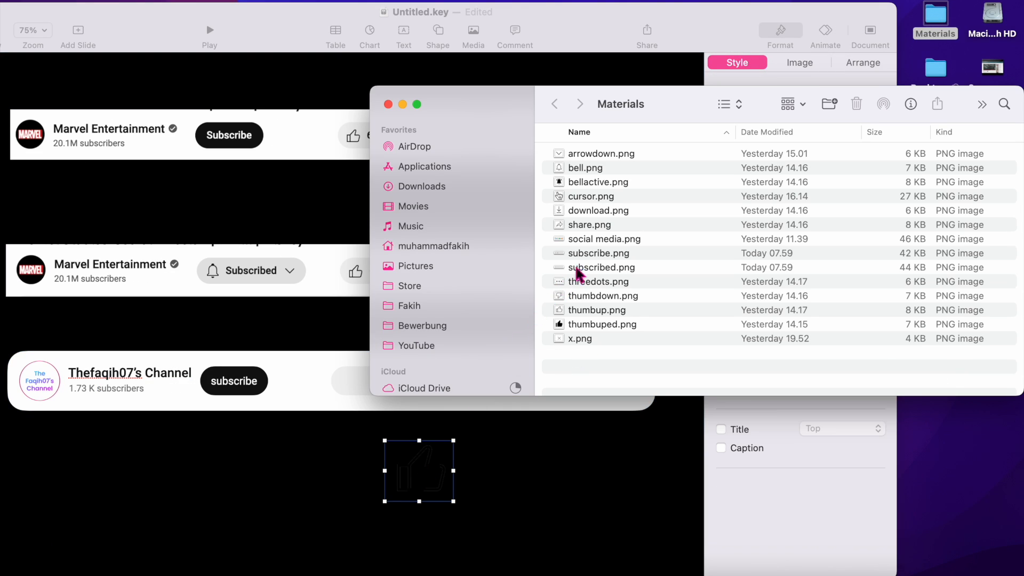
drag(562, 298, 271, 500)
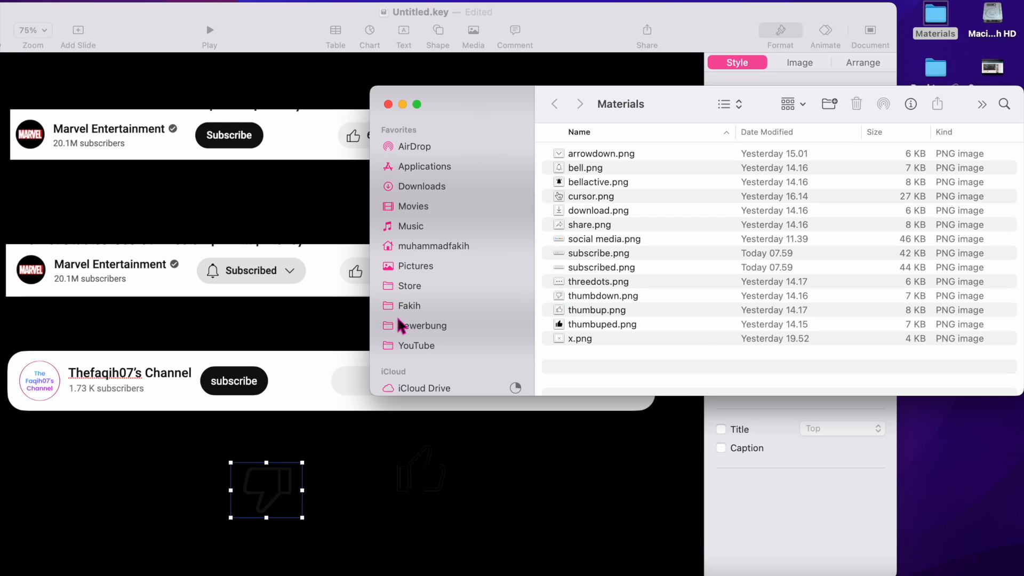
click(387, 104)
Step: Move the thumbs-up and thumbs-down images beside the like and dislike icons of the second reference bar
drag(346, 489, 496, 266)
drag(499, 464, 401, 266)
key(super+z)
click(126, 26)
click(130, 138)
scroll(480, 315, up, 2)
scroll(480, 315, right, 2)
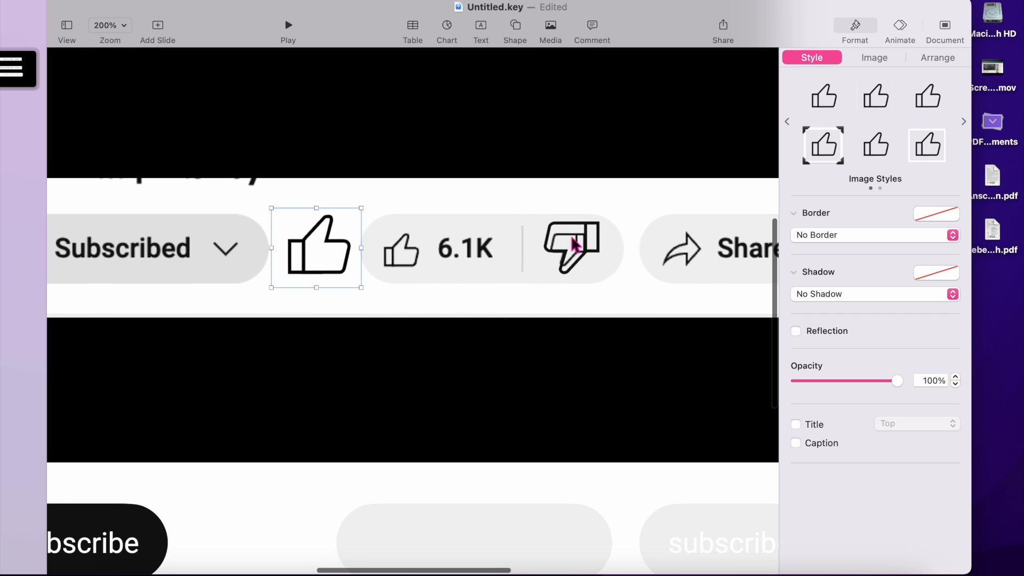
Step: Shrink the thumbs-down image to the reference dislike icon's size and position it exactly over that icon
click(594, 236)
mouse_move(599, 224)
mouse_down()
mouse_move(613, 225)
mouse_move(592, 227)
mouse_up()
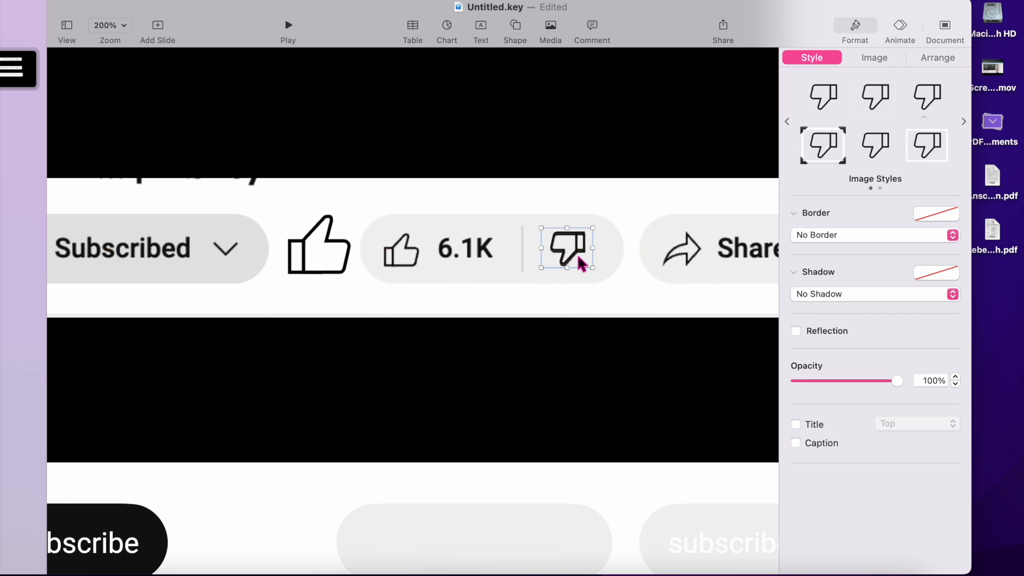
click(590, 269)
Step: Shrink the thumbs-up image, place it over the reference like icon, and select it together with the thumbs-down image
click(297, 263)
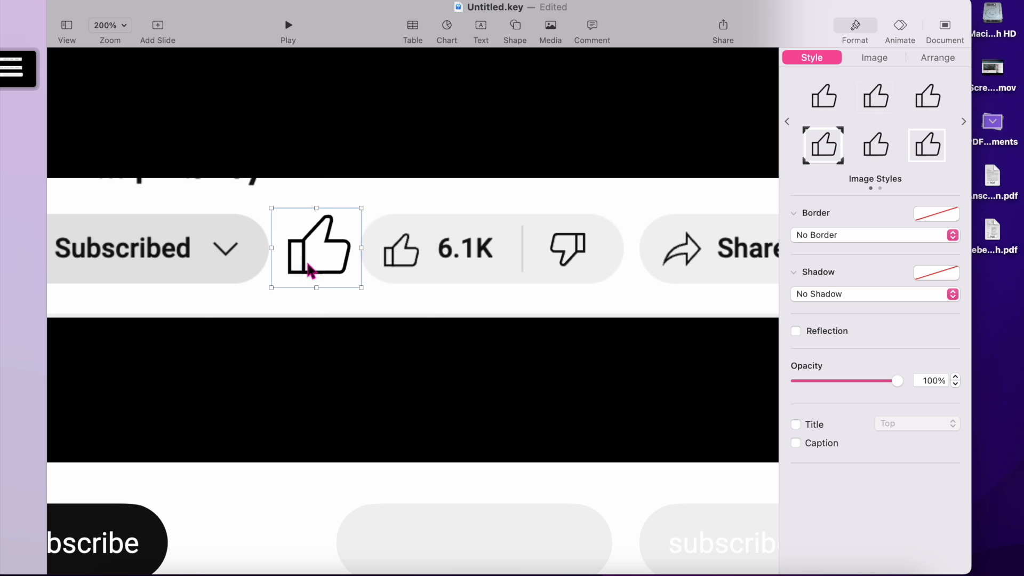
double_click(276, 221)
click(446, 210)
click(332, 249)
drag(272, 208, 319, 239)
drag(338, 273, 400, 262)
click(557, 249)
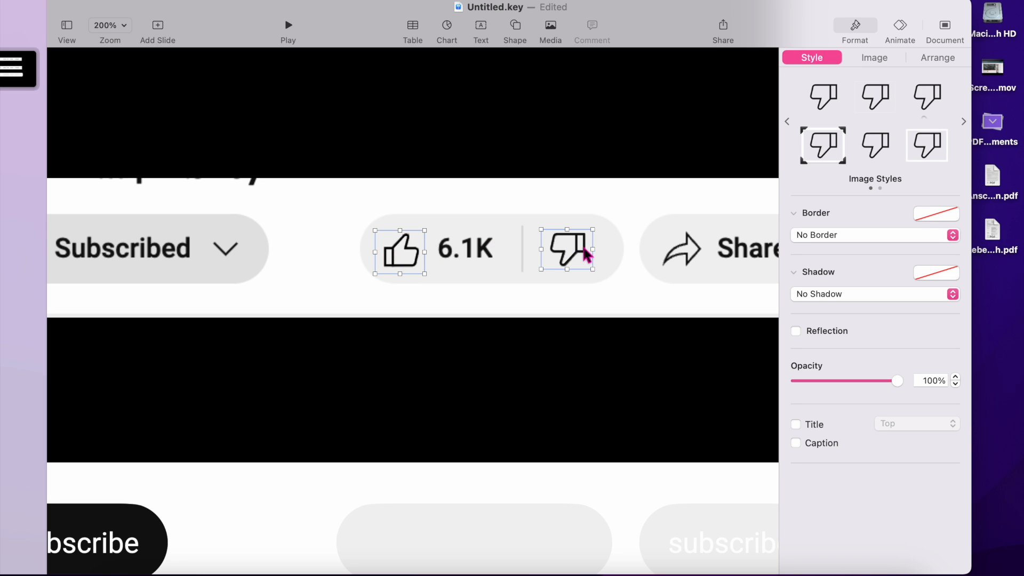
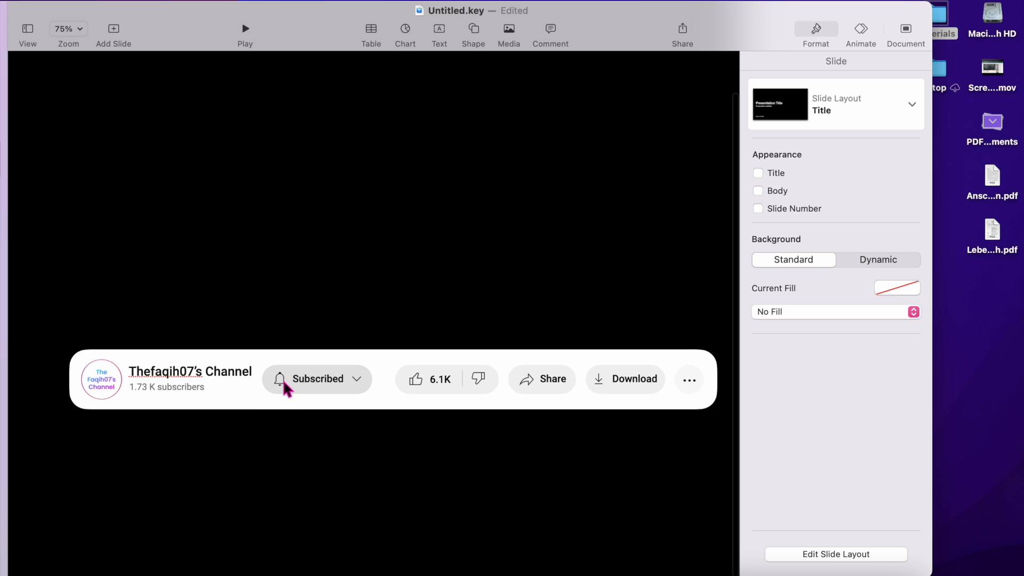
Step: Add bellactive.png from the Materials folder to the slide, shrink it and move it beside the Subscribed button's bell
double_click(942, 20)
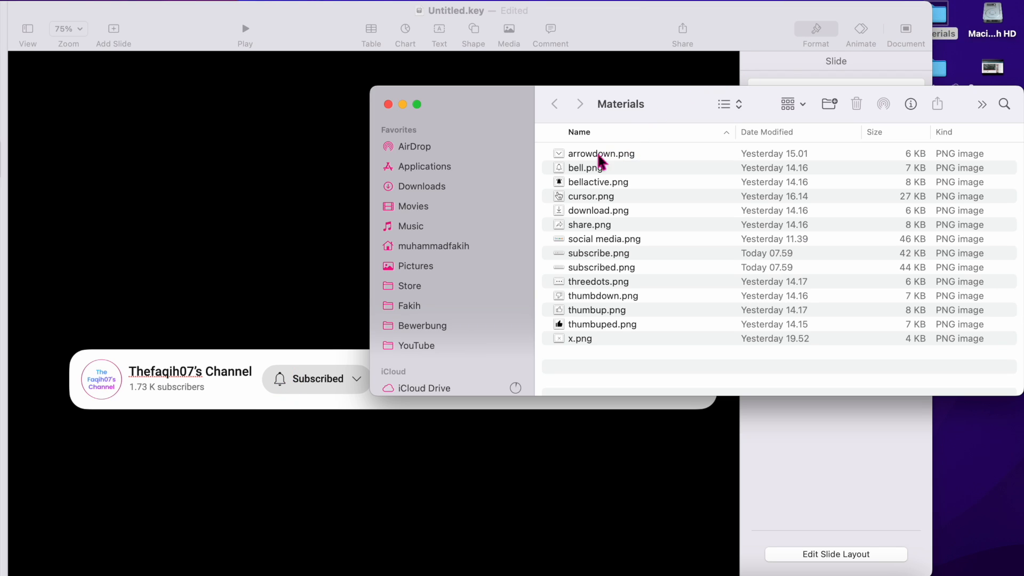
drag(562, 184, 224, 242)
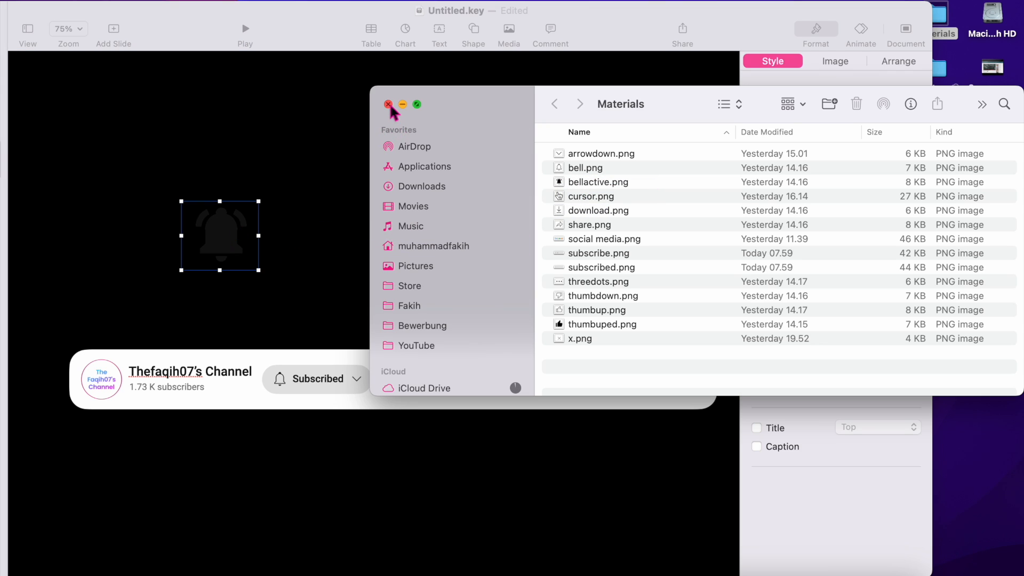
click(388, 104)
click(260, 209)
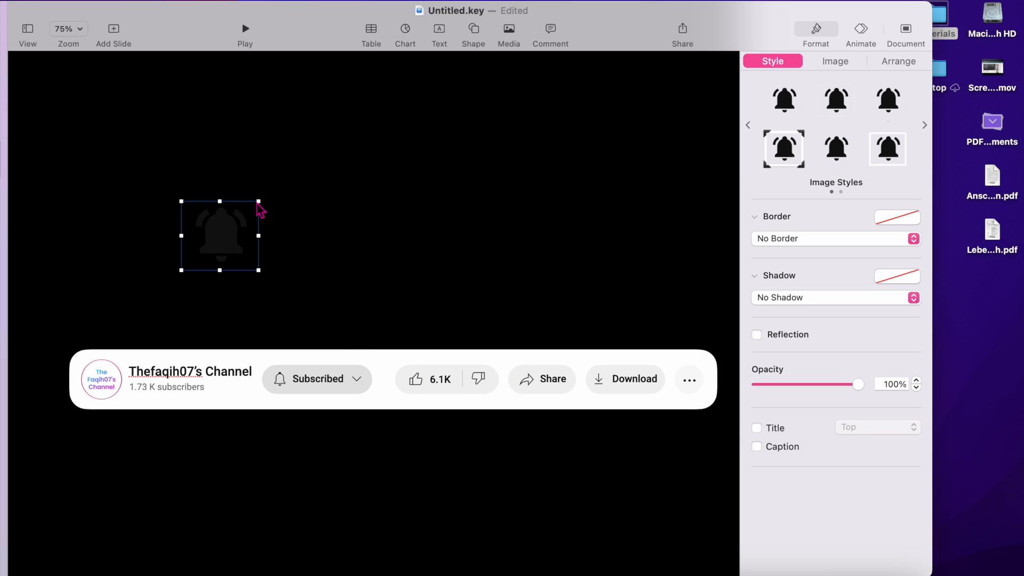
drag(260, 201, 254, 392)
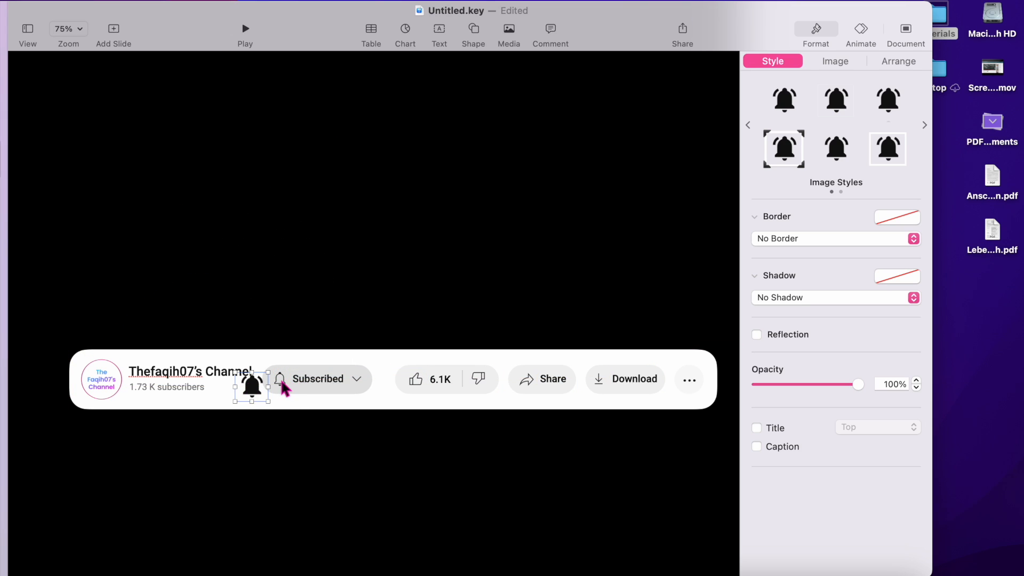
Step: Shrink the filled bell further and place it over the outlined bell in the Subscribed button
click(83, 29)
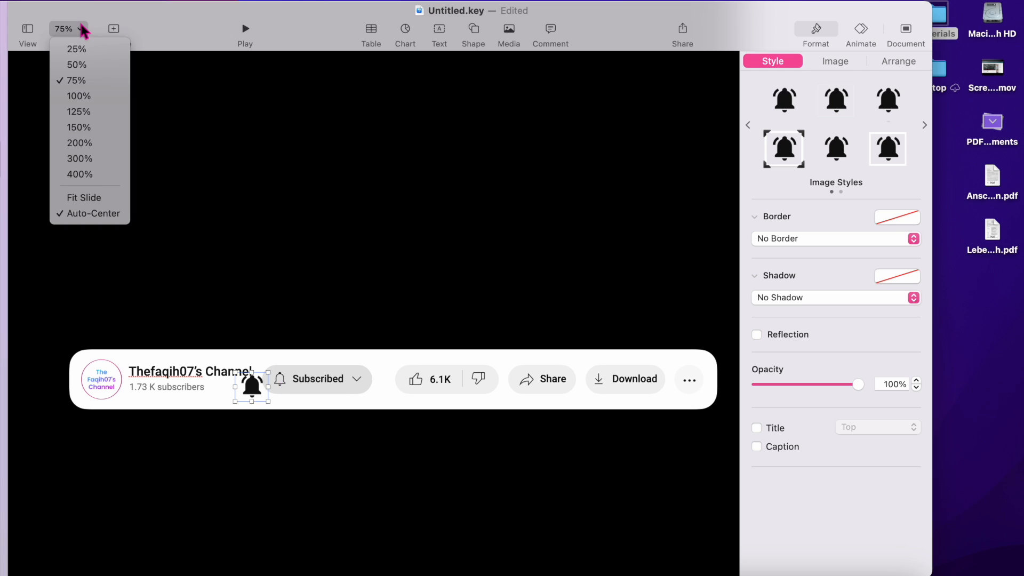
click(97, 156)
scroll(302, 265, down, 5)
scroll(302, 265, left, 6)
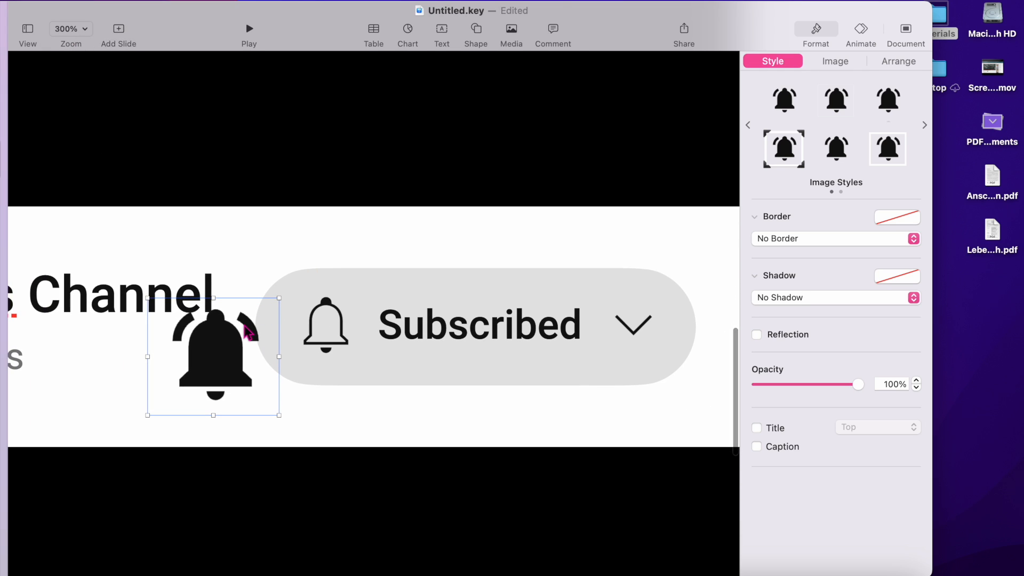
drag(280, 300, 228, 338)
drag(200, 387, 328, 339)
Step: Fine-tune the filled bell's size and position over the outlined bell, leaving its opacity at 100%
click(84, 30)
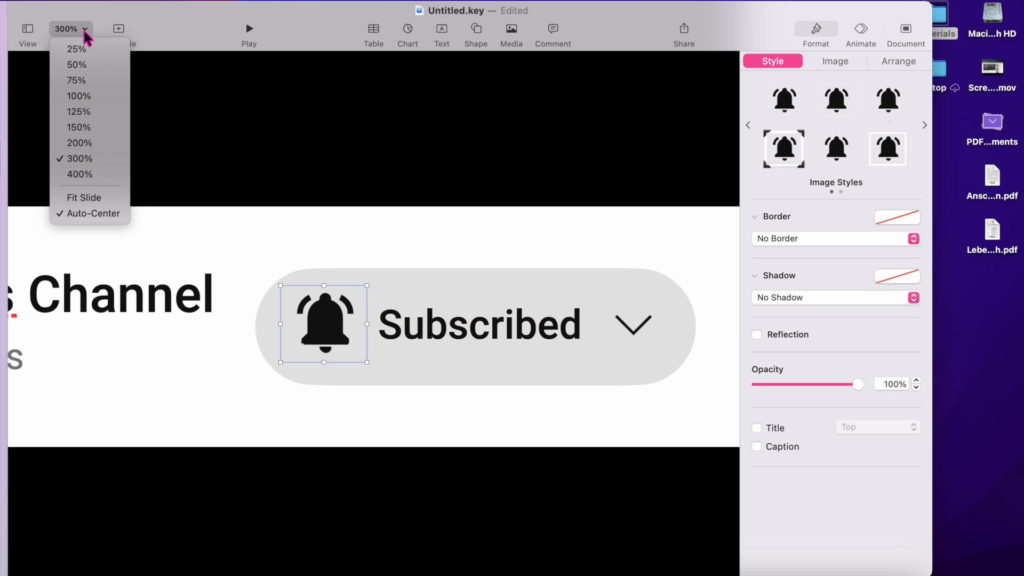
click(80, 171)
scroll(294, 237, down, 1)
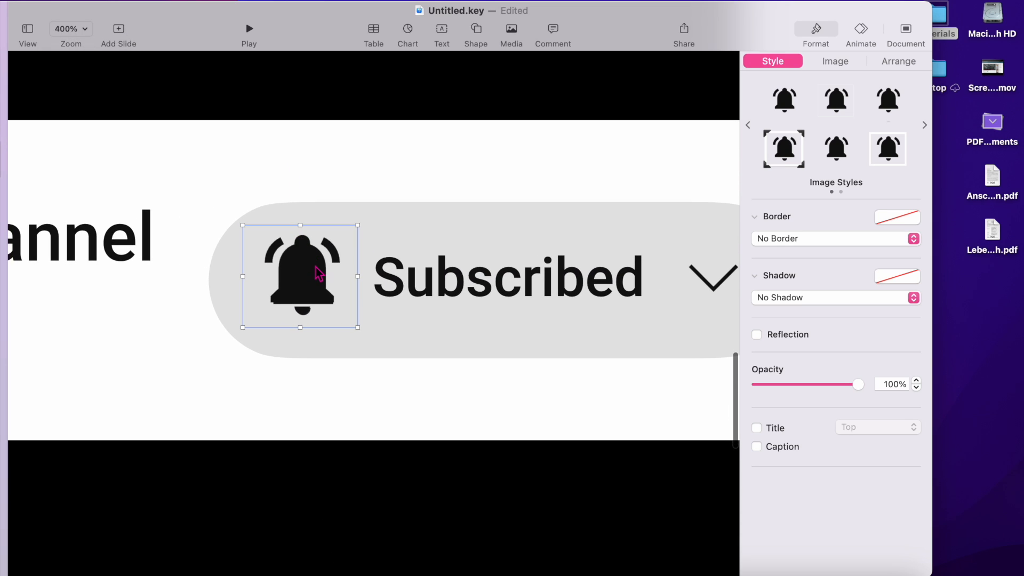
drag(857, 384, 870, 401)
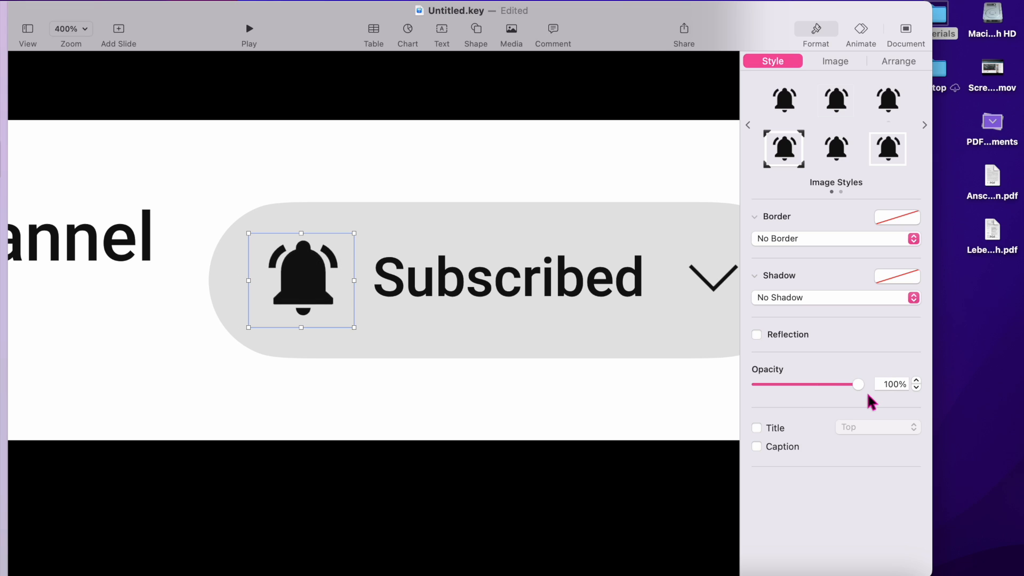
click(394, 240)
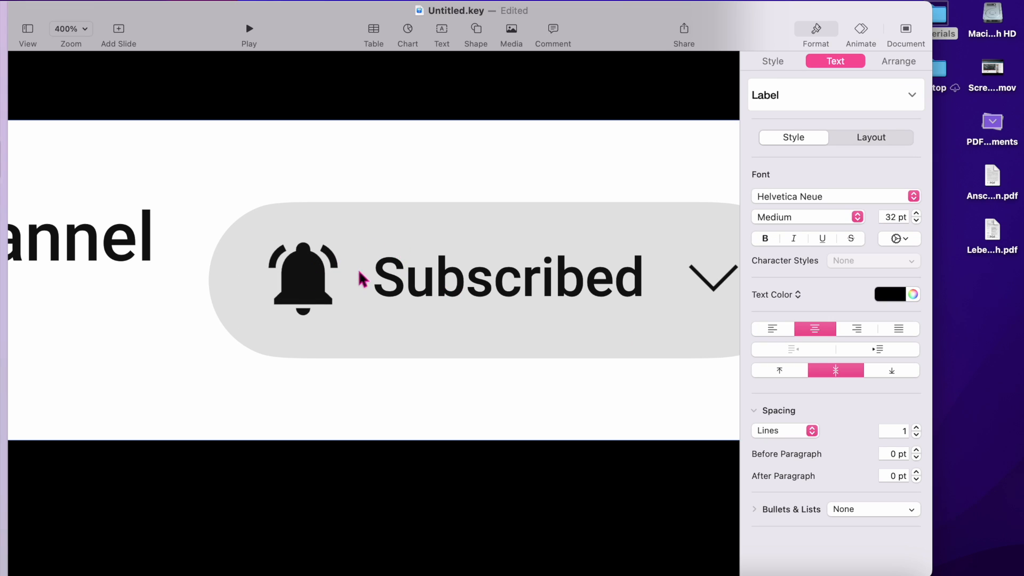
Step: Compare the second and third slides to check how the filled bell lines up with the outlined bell
click(85, 31)
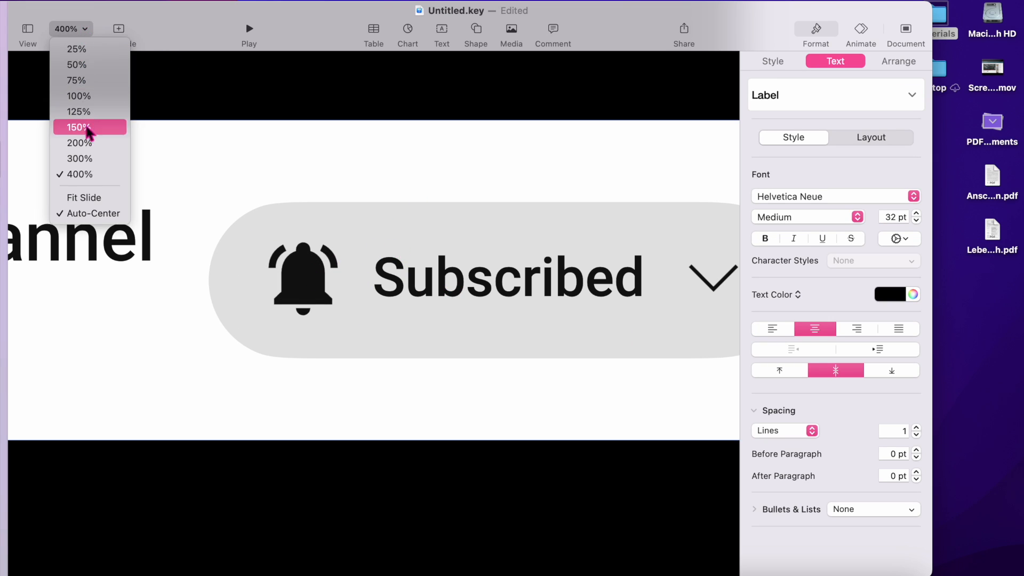
click(87, 129)
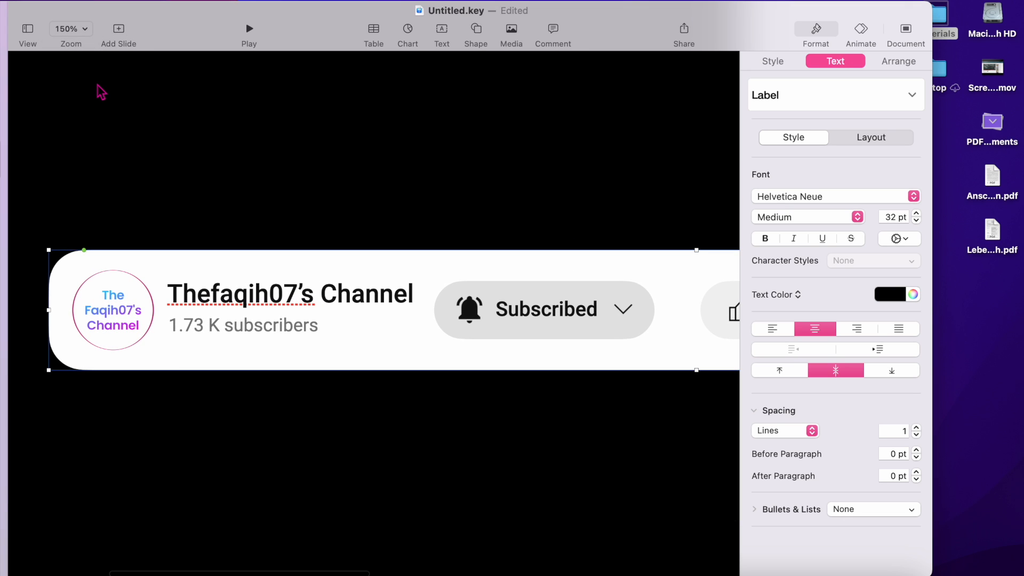
click(86, 33)
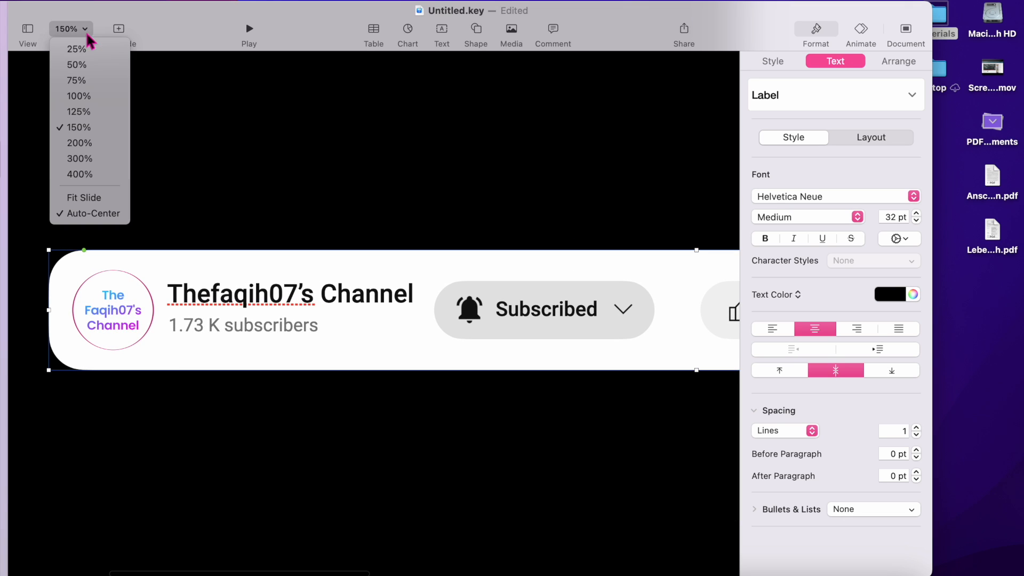
click(84, 67)
drag(285, 24, 356, 24)
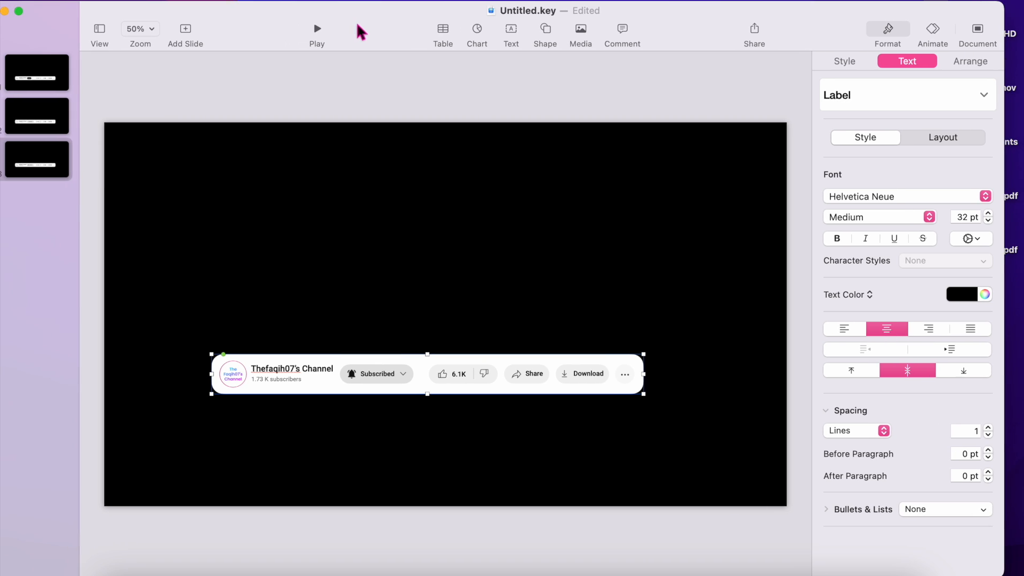
click(45, 125)
key(Down)
key(Up)
key(Down)
click(62, 161)
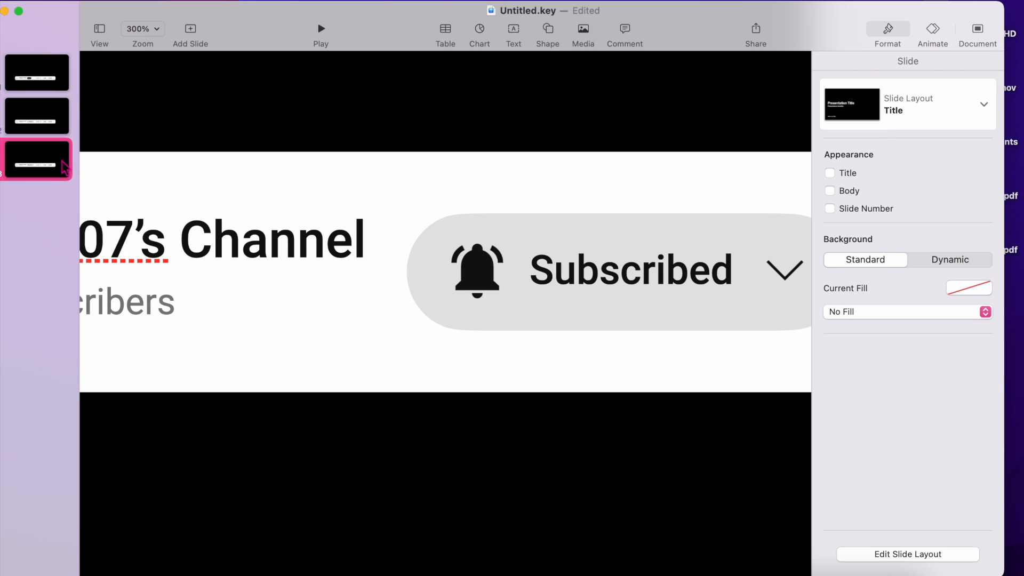
key(Up)
key(Down)
key(Up)
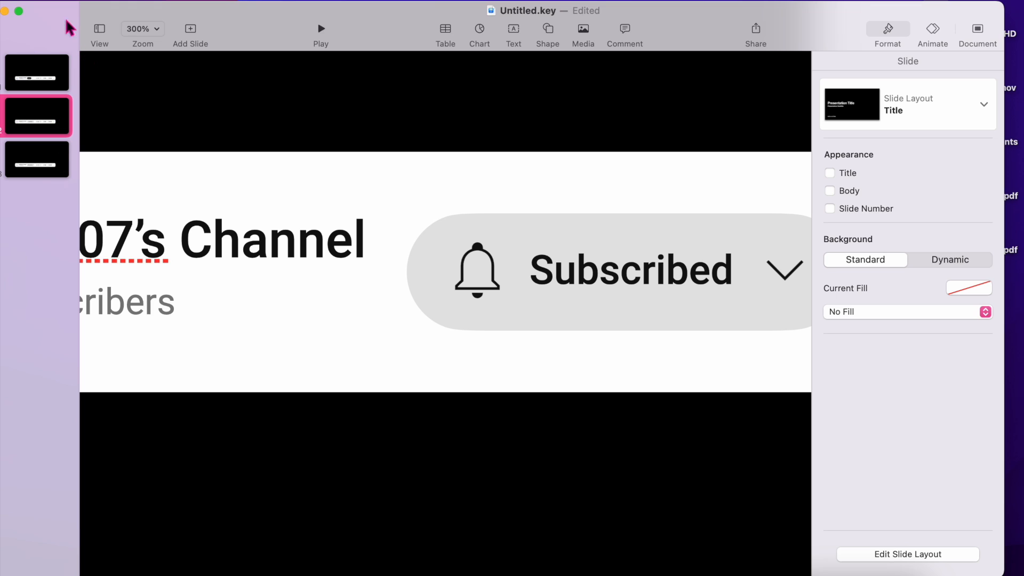
Step: Duplicate the third slide as a fourth slide and select the copy
scroll(178, 126, up, 1)
scroll(178, 126, right, 5)
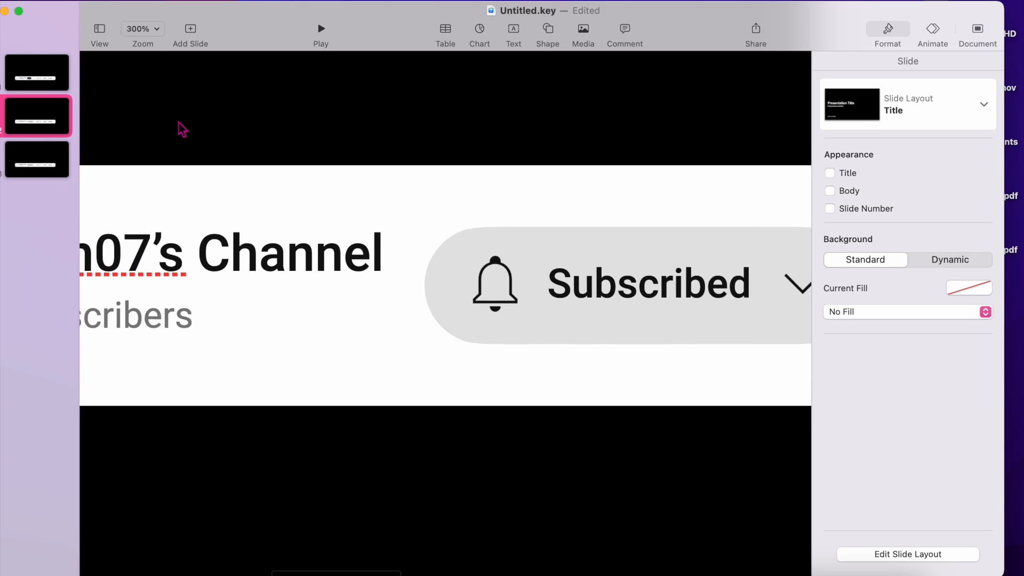
scroll(179, 127, right, 5)
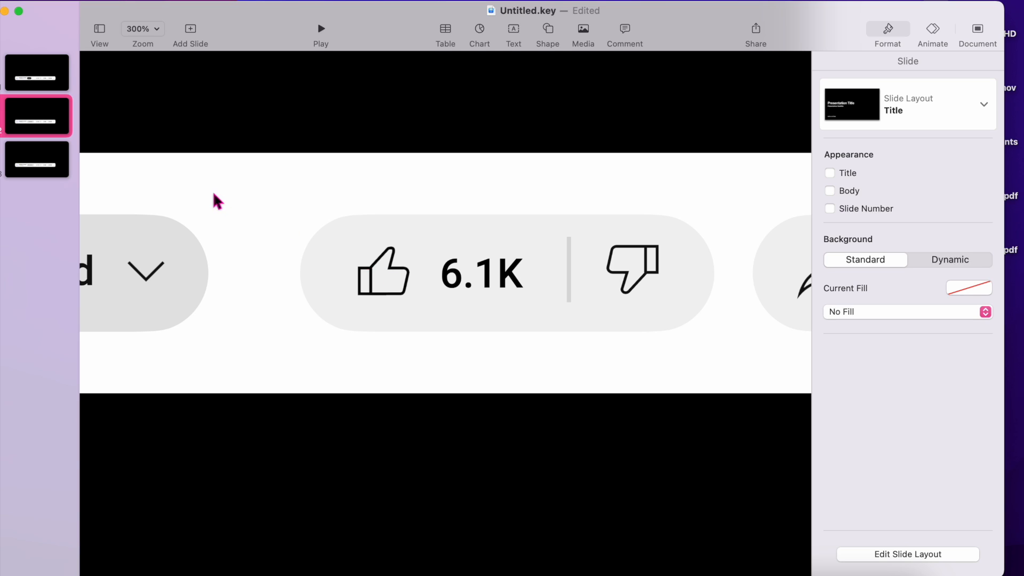
right_click(68, 165)
click(124, 320)
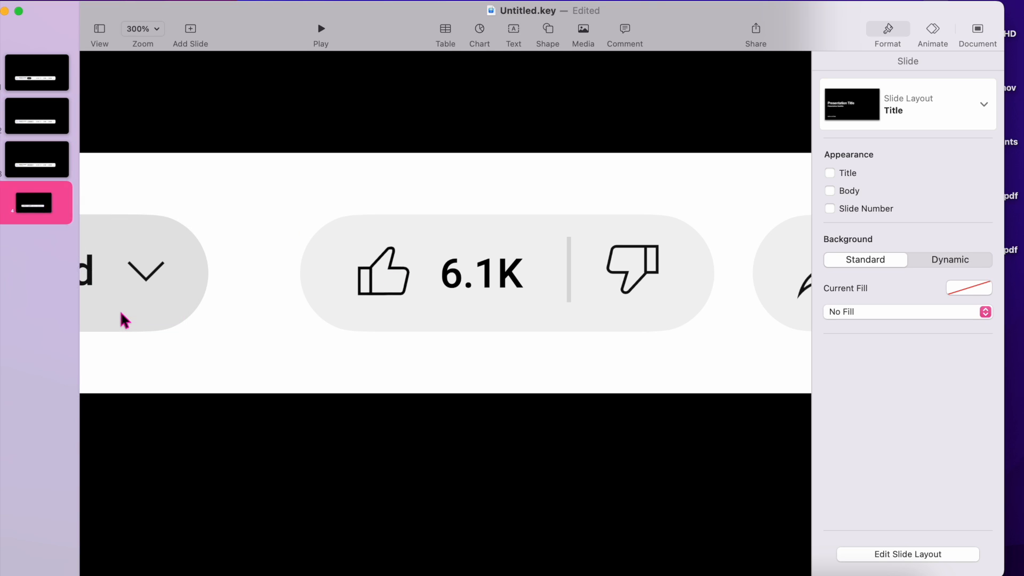
click(48, 170)
click(48, 205)
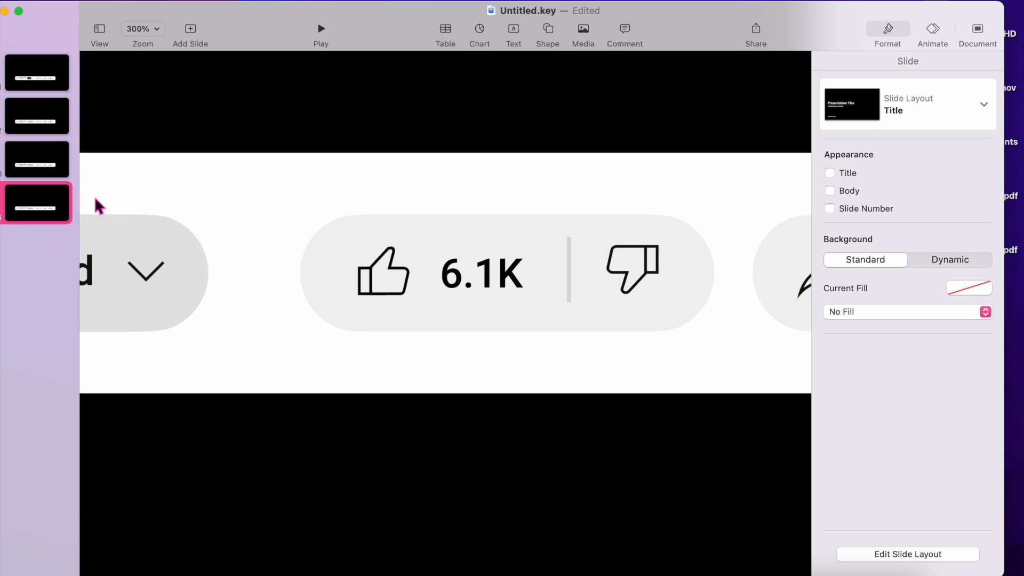
Step: Add thumbuped.png from the Materials folder to the fourth slide
drag(958, 15, 877, 13)
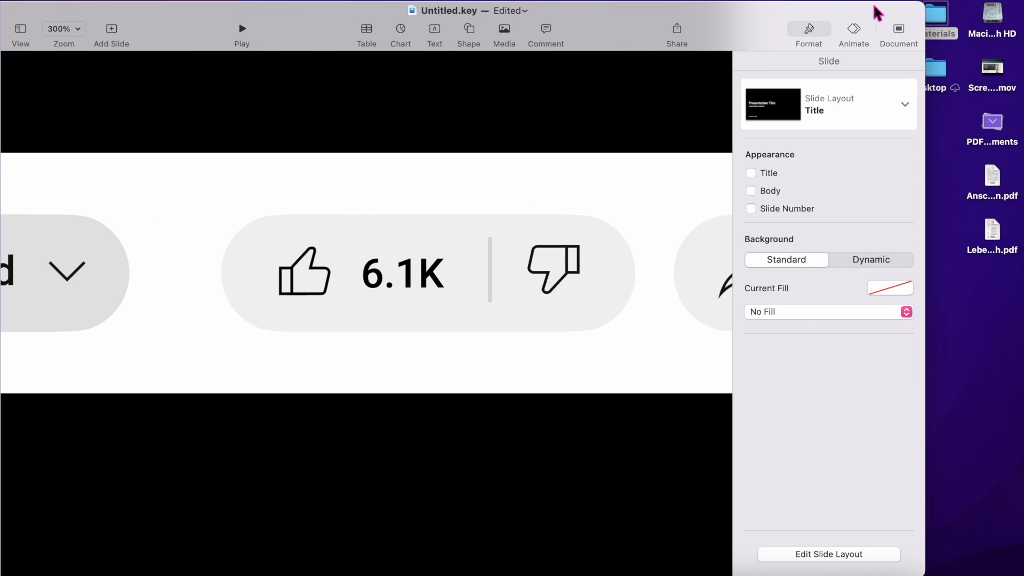
double_click(928, 16)
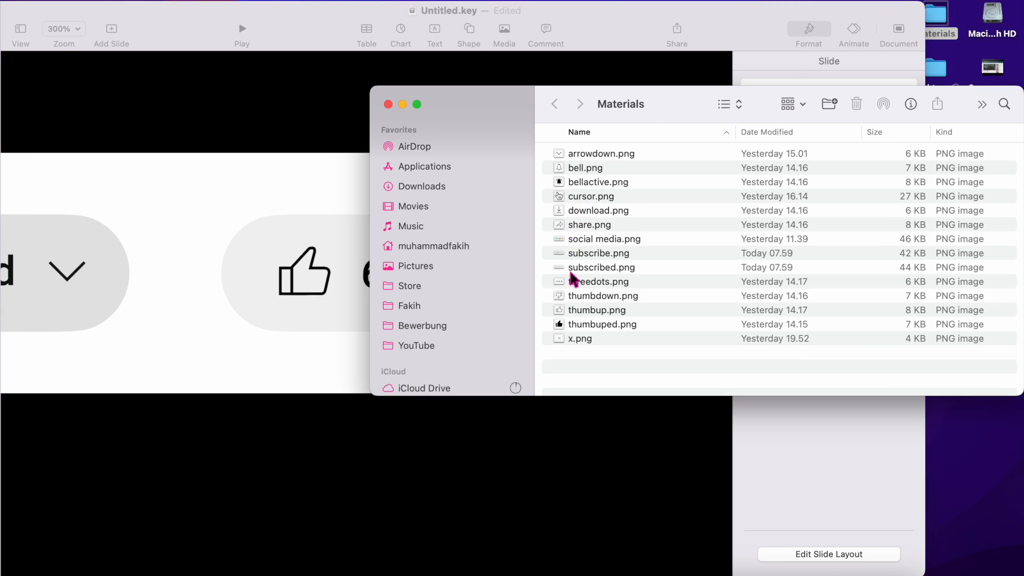
drag(560, 331, 339, 421)
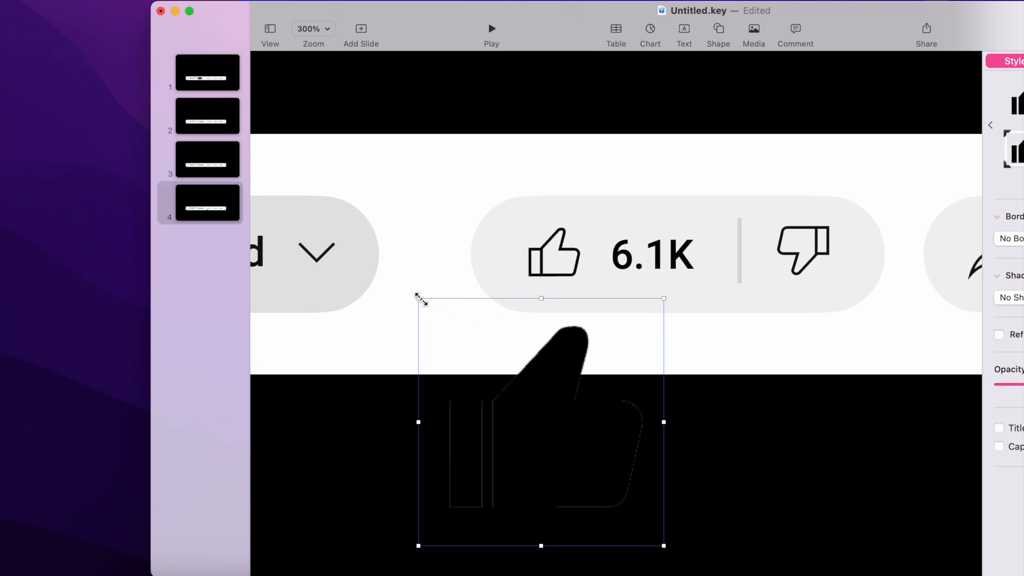
Step: Shrink the filled thumbs-up image to the like icon's size and place it over the outlined thumbs-up
drag(422, 299, 549, 428)
drag(612, 466, 457, 219)
drag(392, 182, 439, 222)
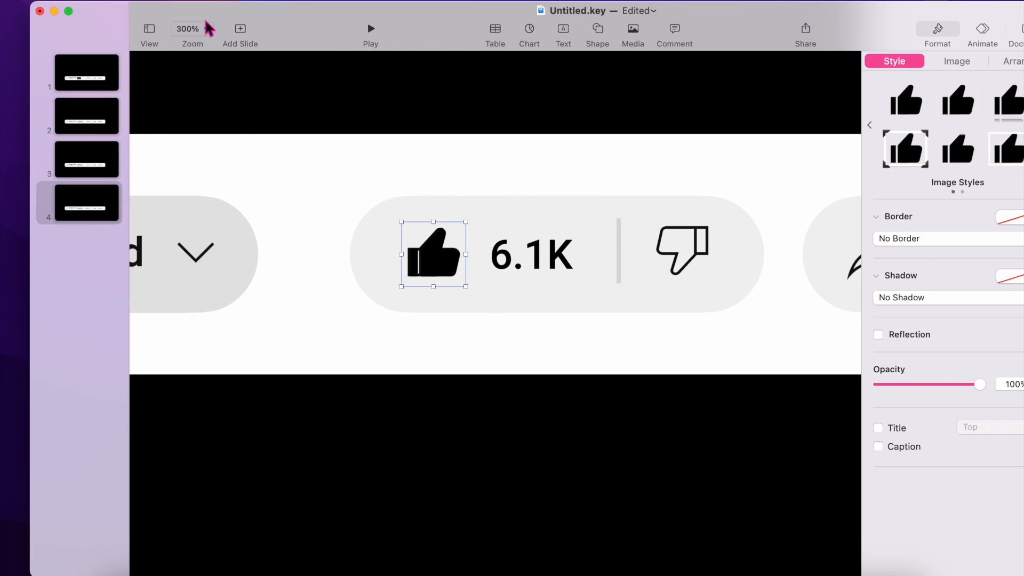
Step: Set the filled thumbs-up's opacity to 53% and align it precisely with the outlined thumbs-up
click(314, 29)
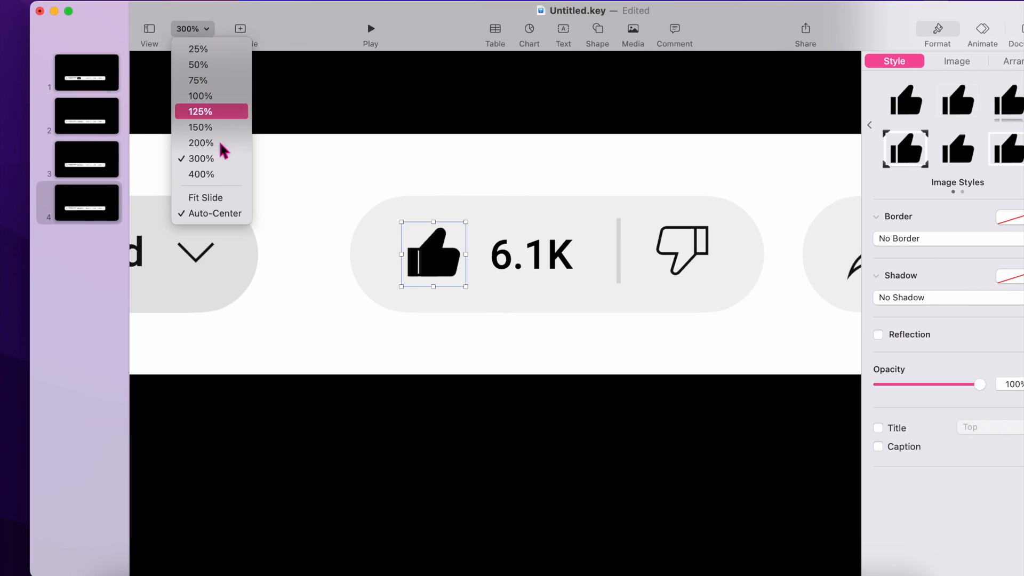
click(219, 178)
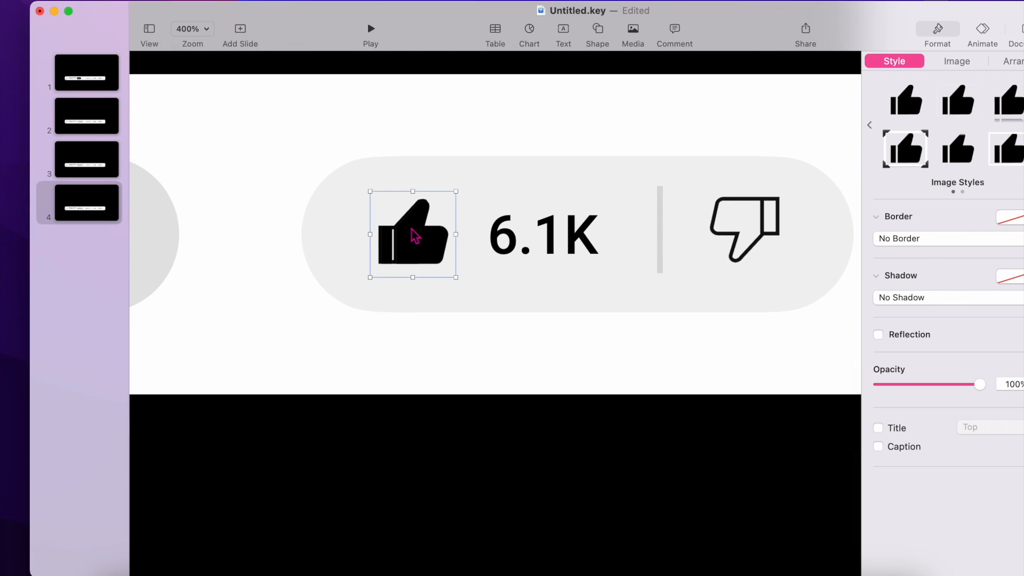
drag(979, 384, 932, 385)
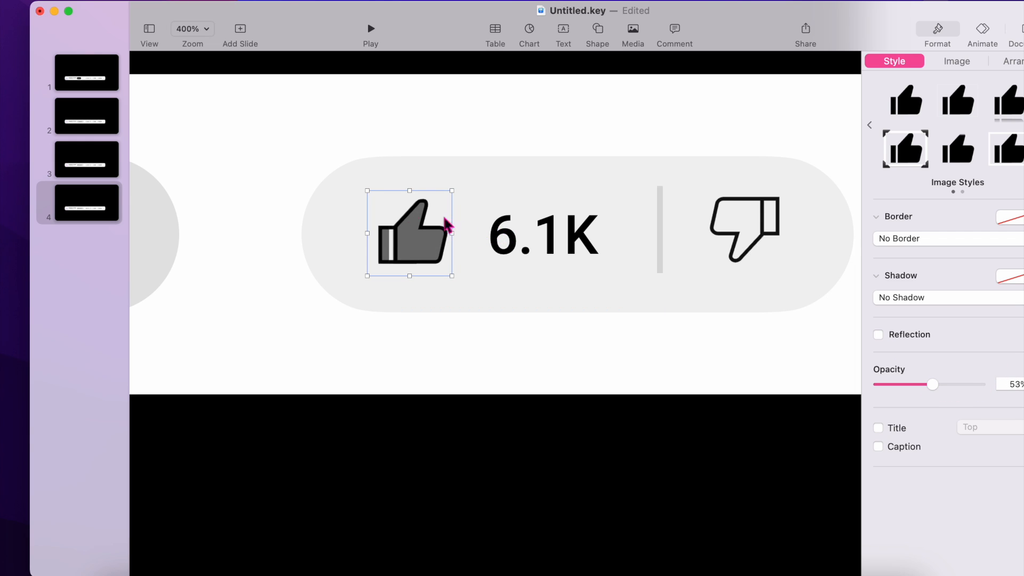
scroll(250, 128, left, 2)
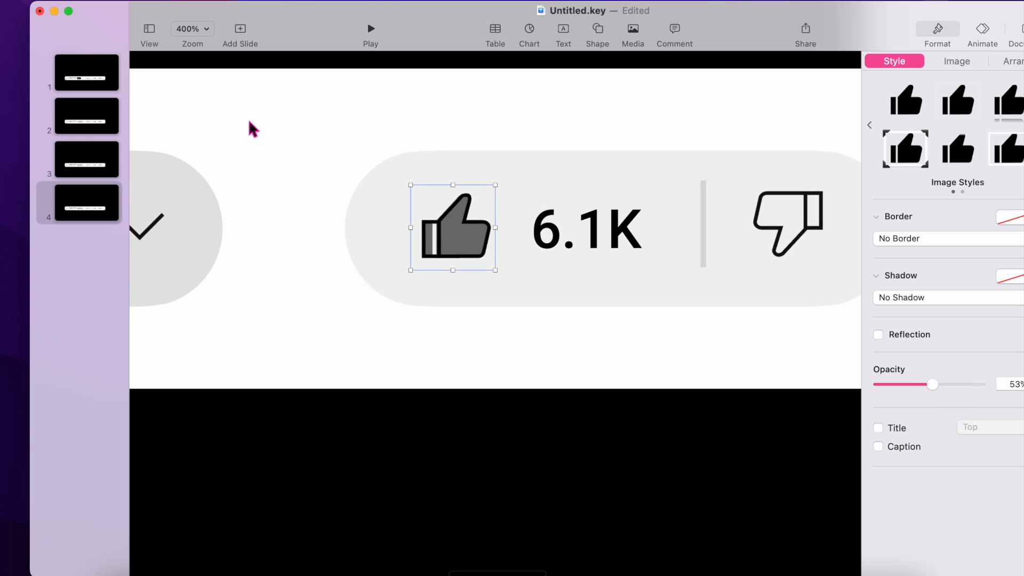
Step: Compare the third and fourth slides to check how the filled thumbs-up lines up with the outlined one
click(99, 167)
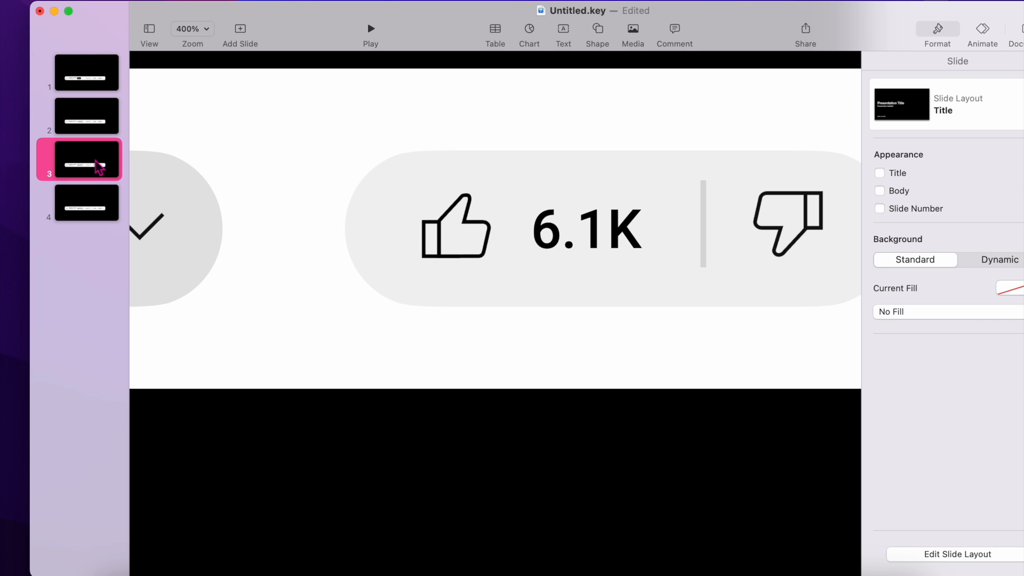
key(Down)
key(Up)
key(Down)
key(Up)
key(Down)
key(Up)
key(Down)
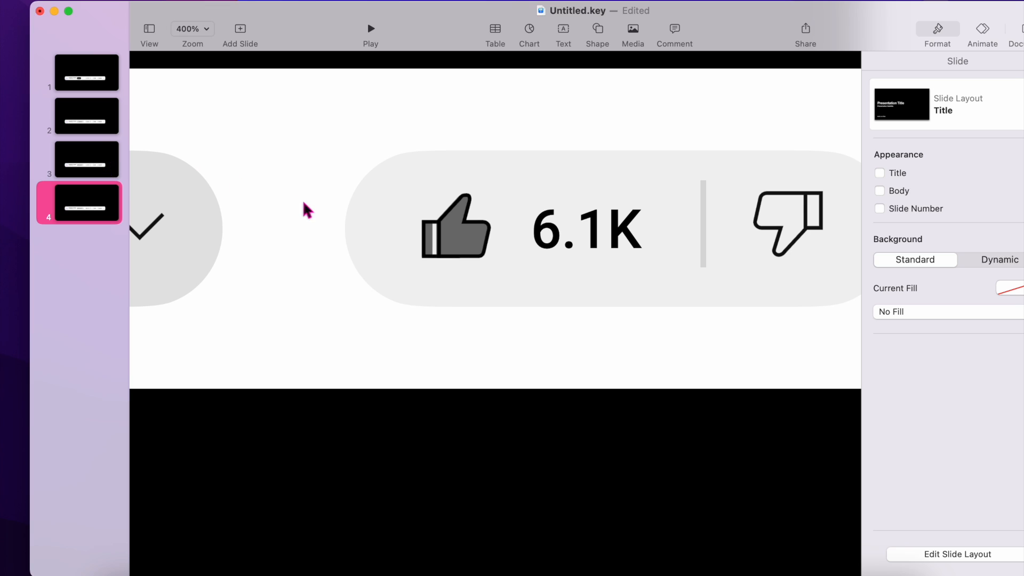
Step: Recheck the filled thumbs-up's alignment against the third slide and restore it to full opacity on the fourth slide
click(105, 171)
click(104, 204)
click(457, 214)
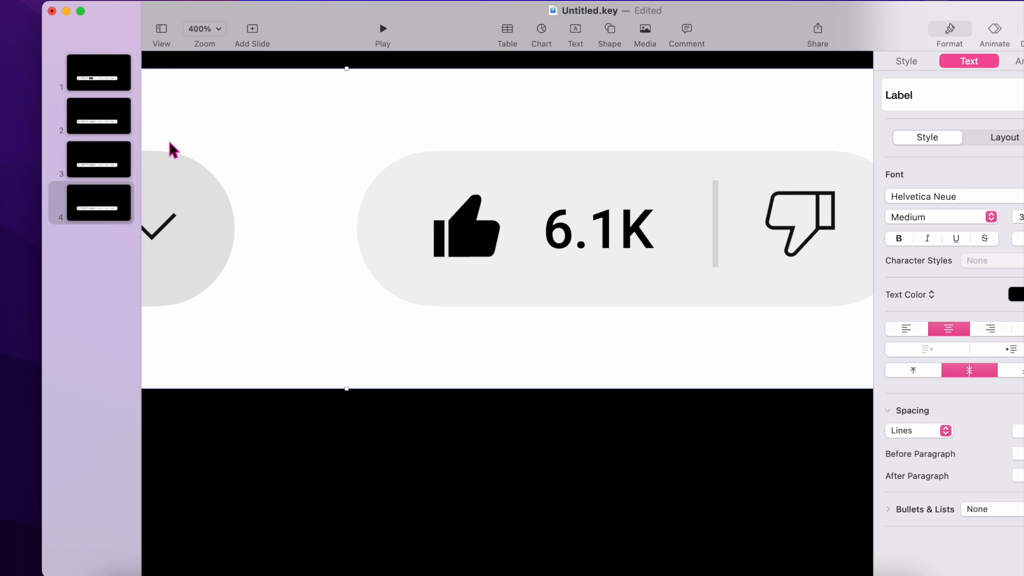
Step: Flip back and forth through the slides to check how the bar changes between the subscribed, bell-active and liked states
click(114, 167)
key(Down)
key(Up)
key(Down)
key(Up)
key(Up)
key(Up)
key(Down)
key(Down)
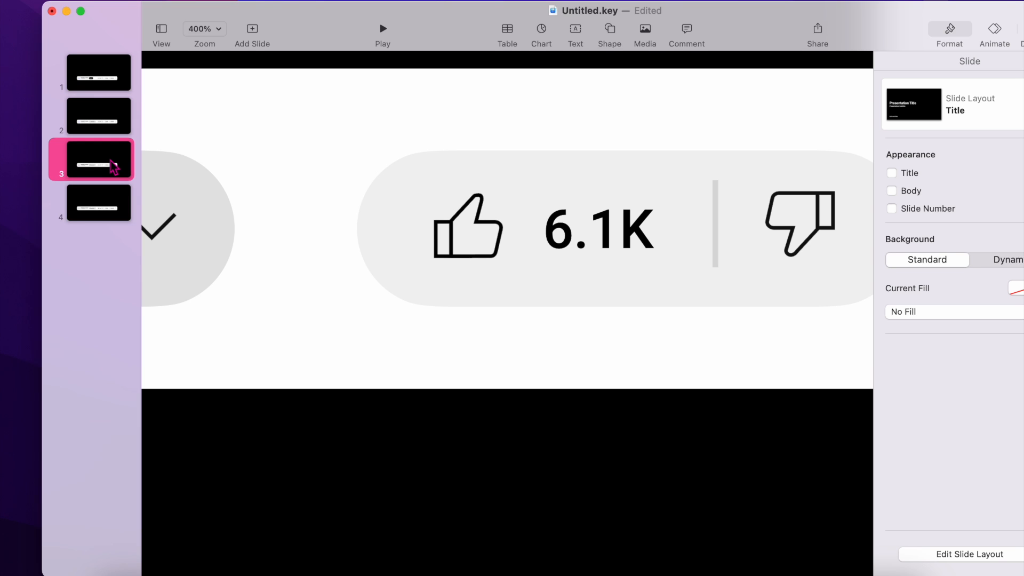
key(Up)
key(Up)
key(Down)
key(Down)
key(Down)
scroll(458, 284, left, 5)
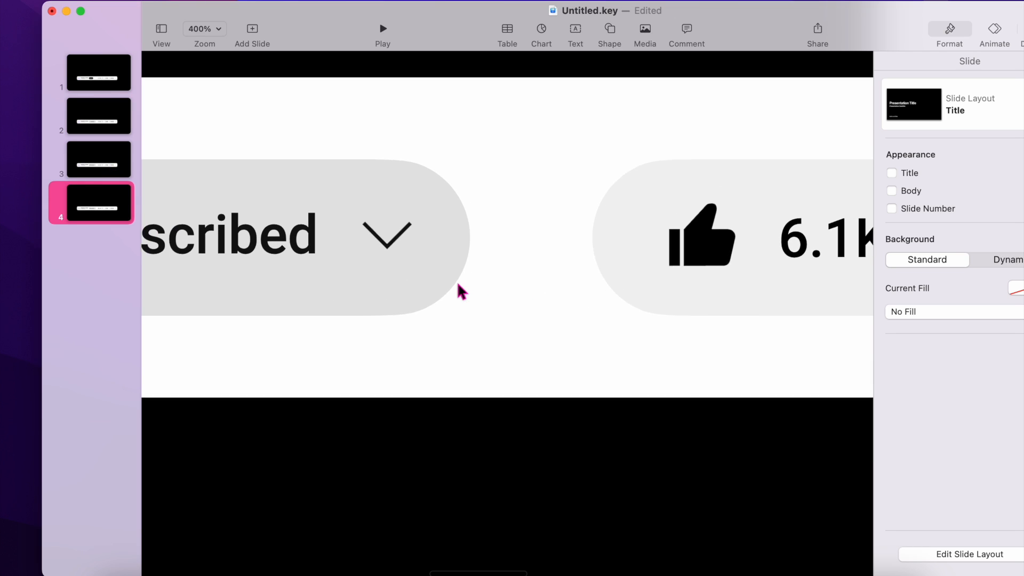
Step: Give the white bar on the first slide a Move In build-in effect running Bottom to Top
click(218, 27)
click(218, 69)
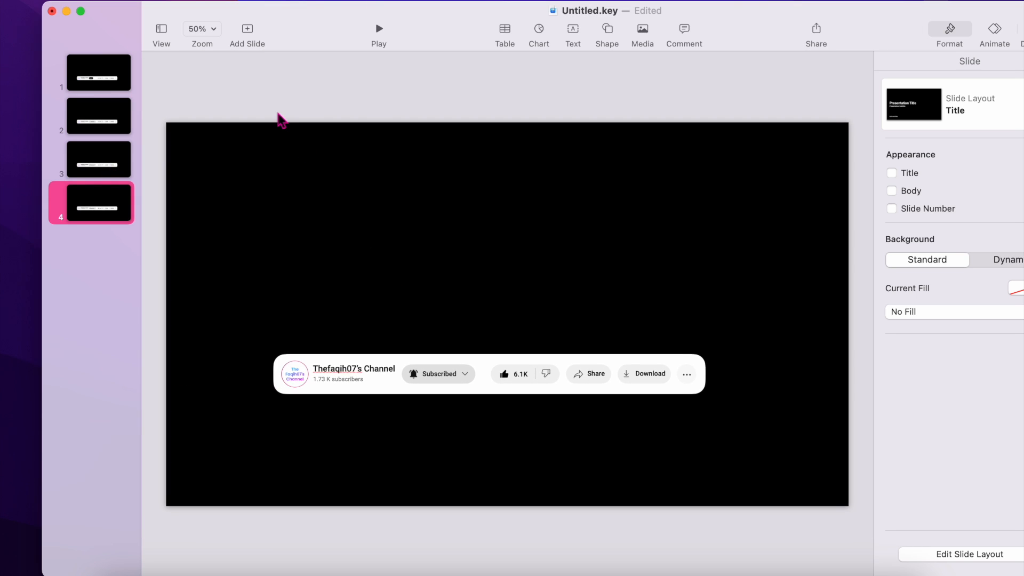
click(113, 63)
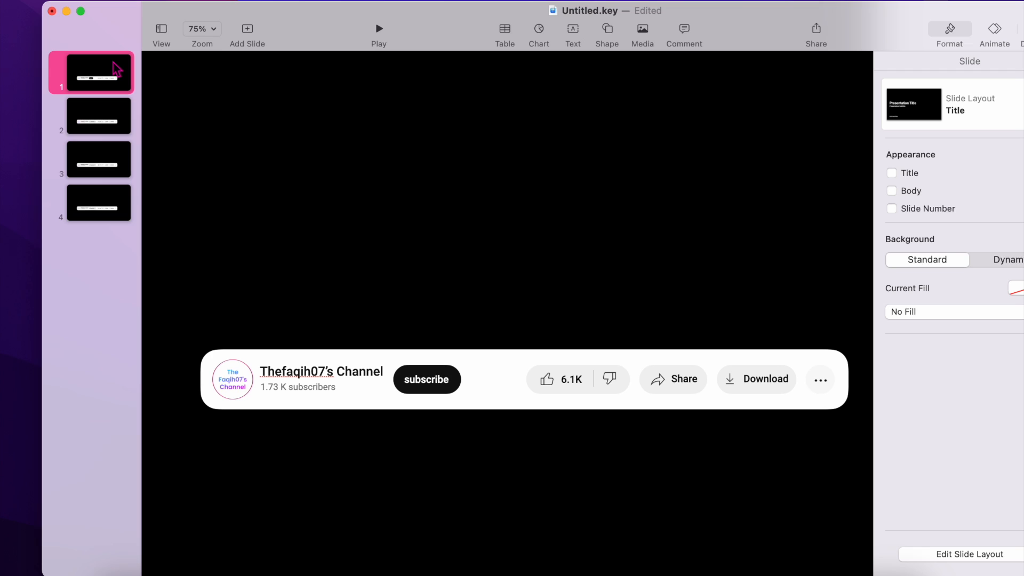
click(488, 365)
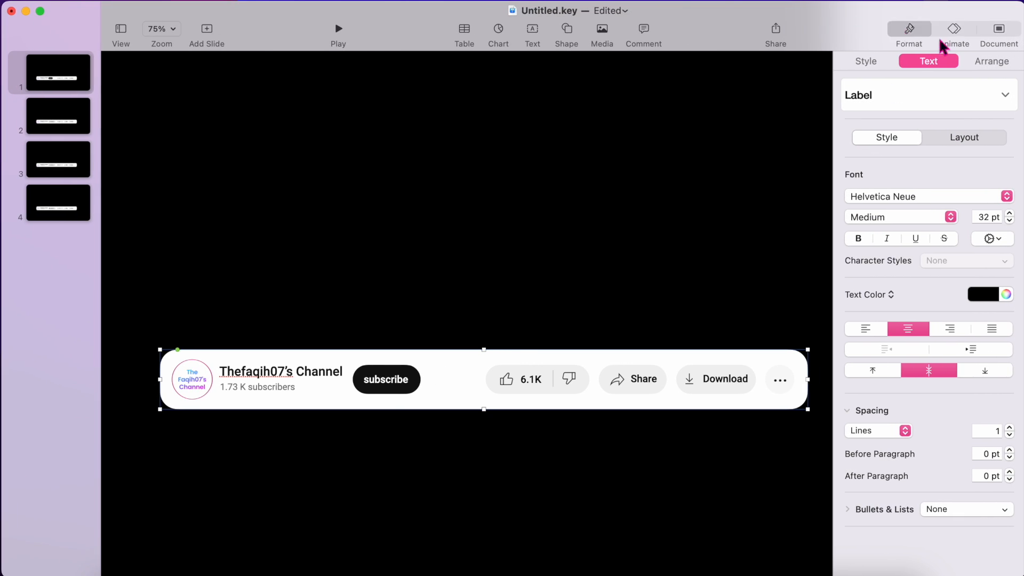
click(994, 30)
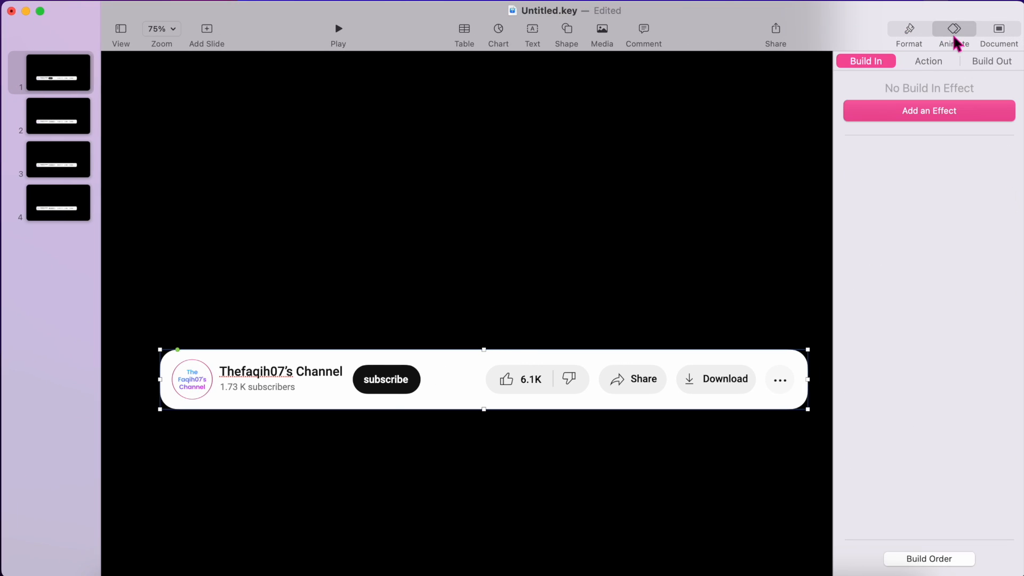
click(923, 122)
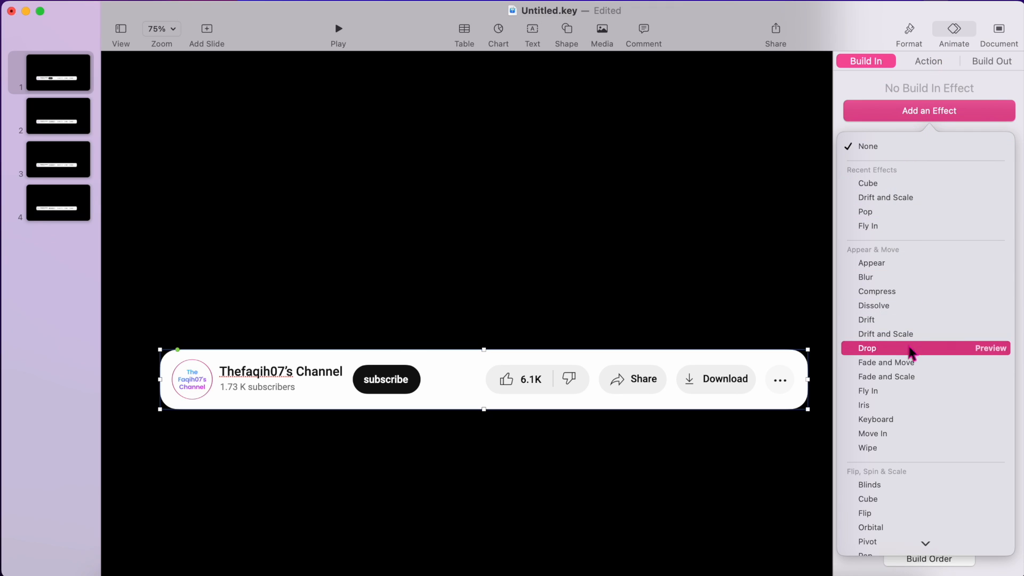
click(891, 433)
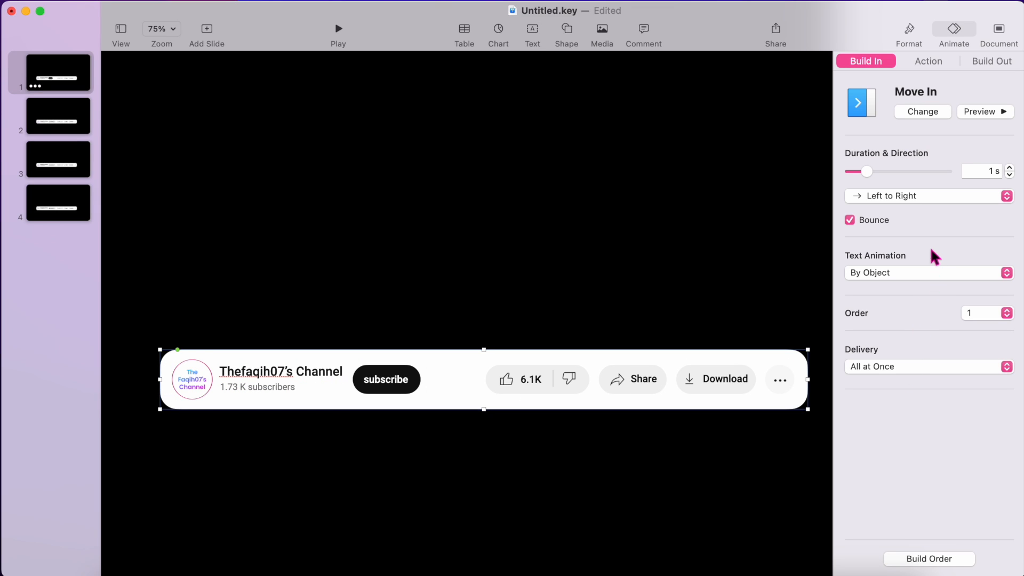
click(933, 201)
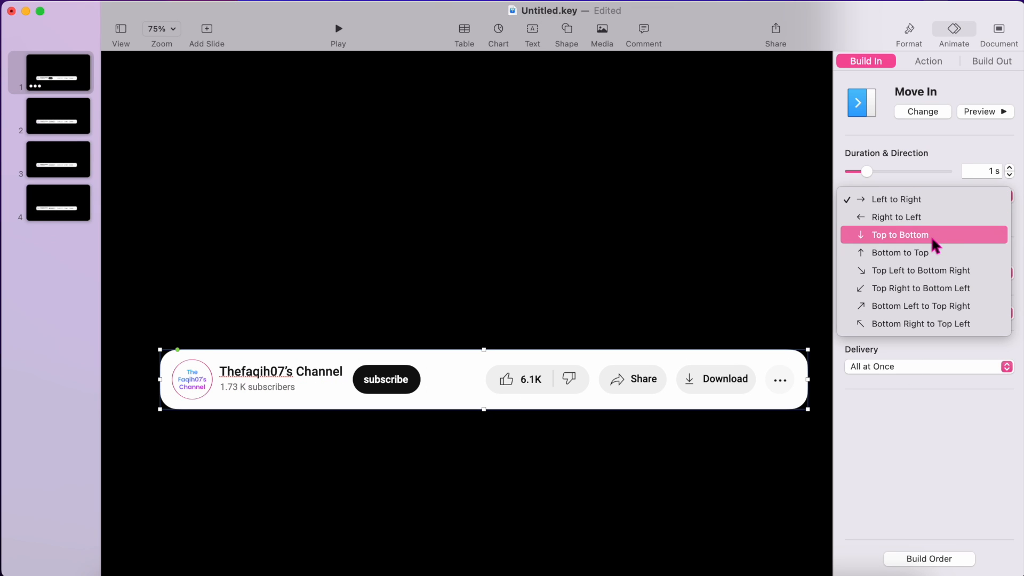
click(929, 252)
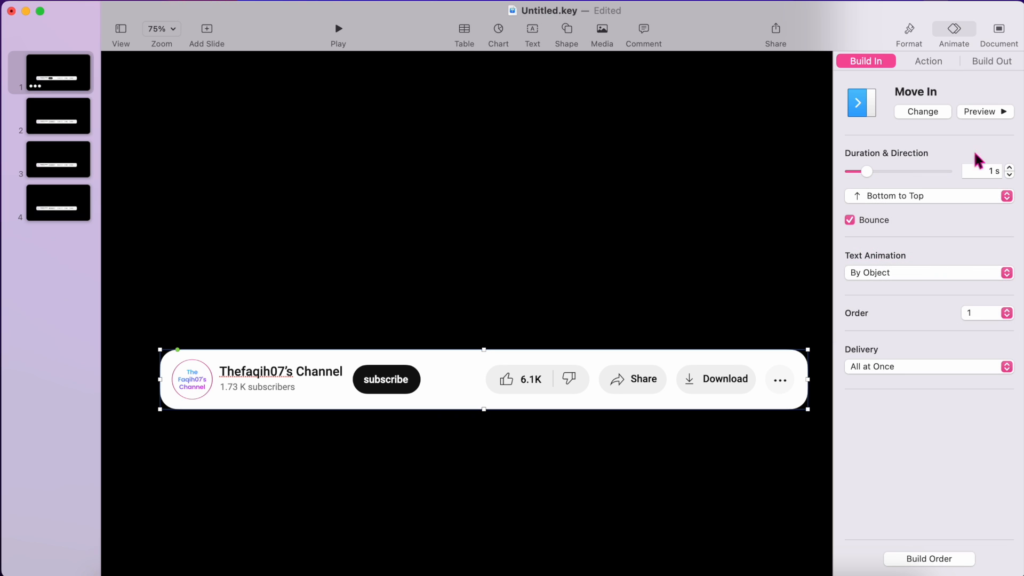
Step: Set the bar's Move In duration to 0.5 s and preview the animation
click(980, 112)
click(980, 113)
click(980, 113)
click(970, 110)
click(1009, 175)
click(980, 115)
Step: Group all of the bar's contents on the first slide, leaving the white background bar out of the group
click(203, 382)
shift+click(197, 374)
shift+click(197, 372)
double_click(200, 380)
click(276, 428)
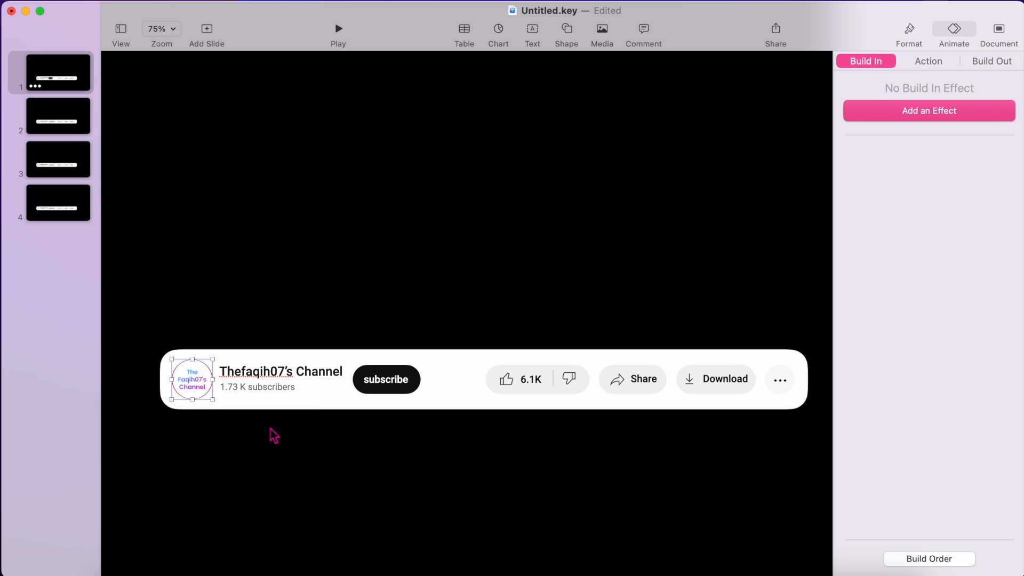
key(super+a)
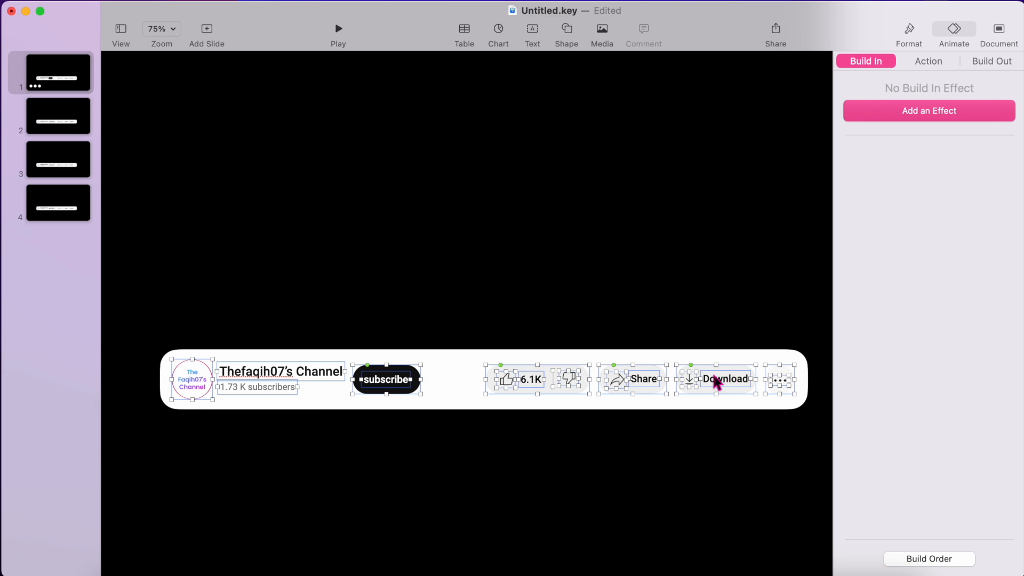
right_click(714, 376)
click(757, 270)
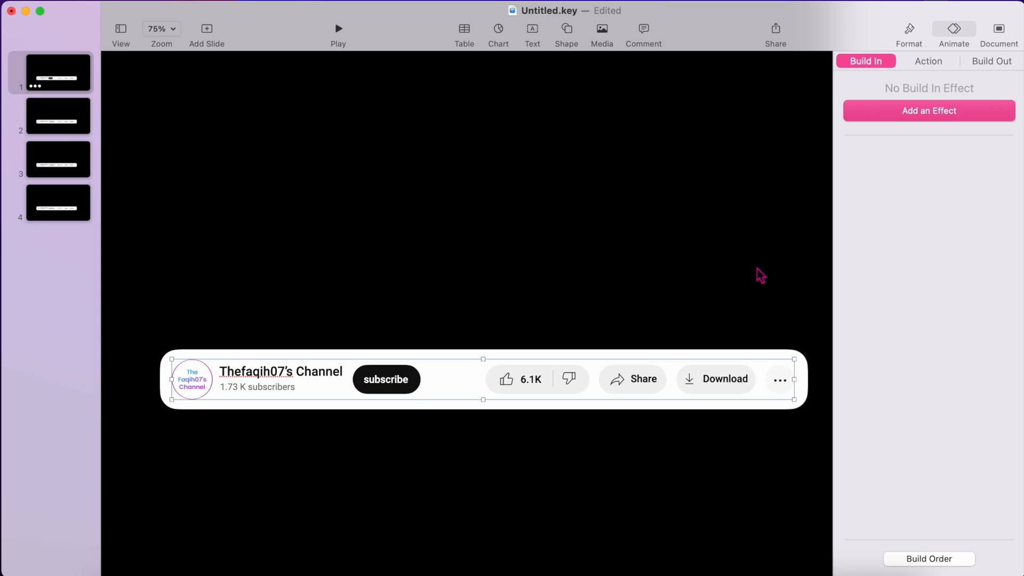
Step: Add a Skid build-in to the grouped contents, start it After Build 1, and preview both builds
click(924, 122)
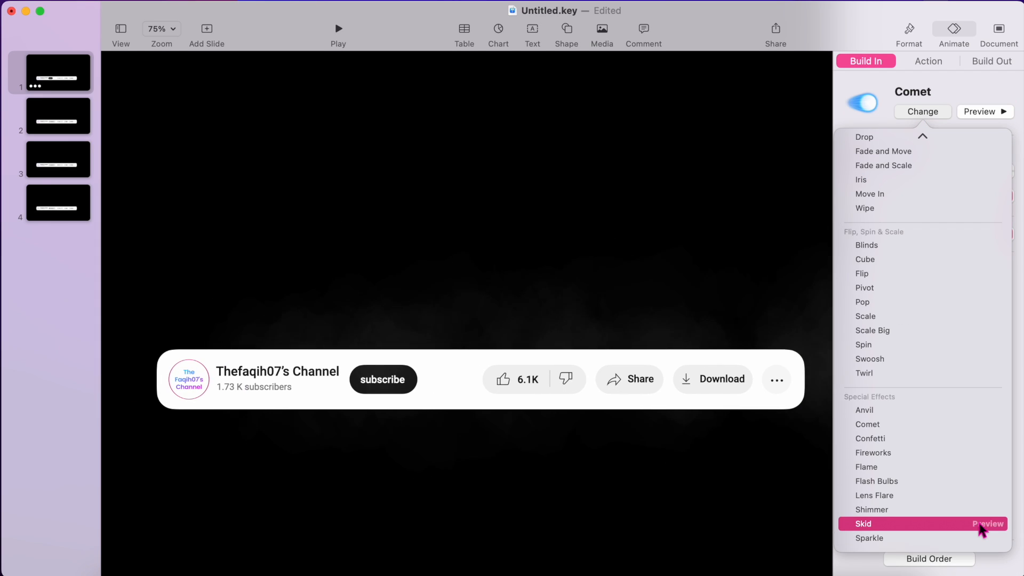
click(894, 524)
click(924, 558)
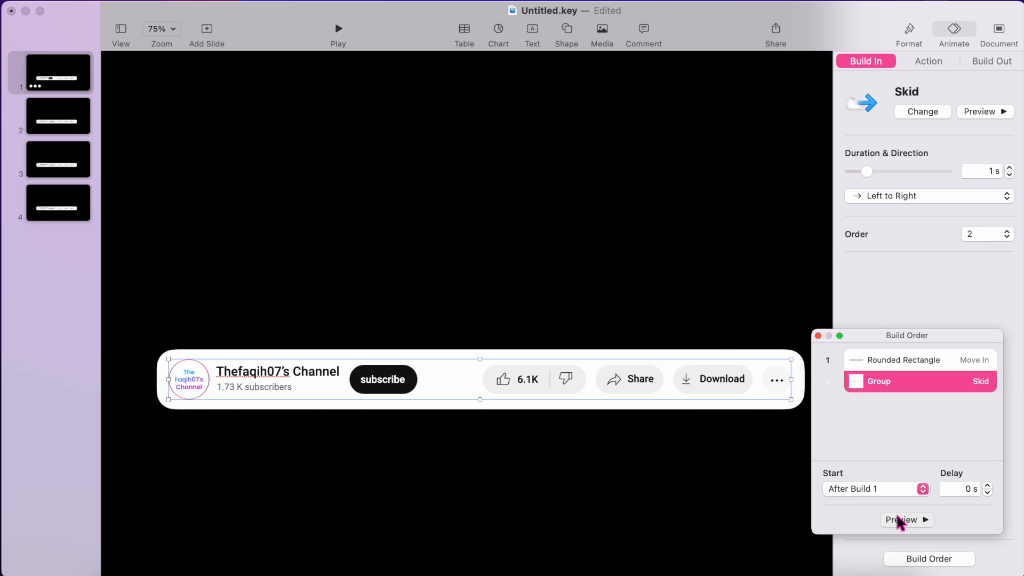
click(898, 519)
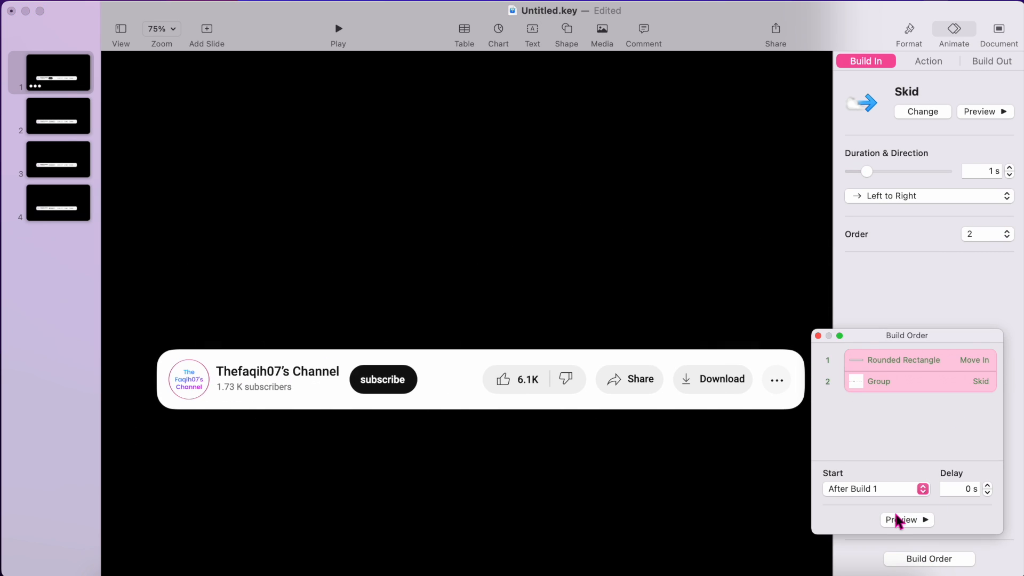
click(817, 335)
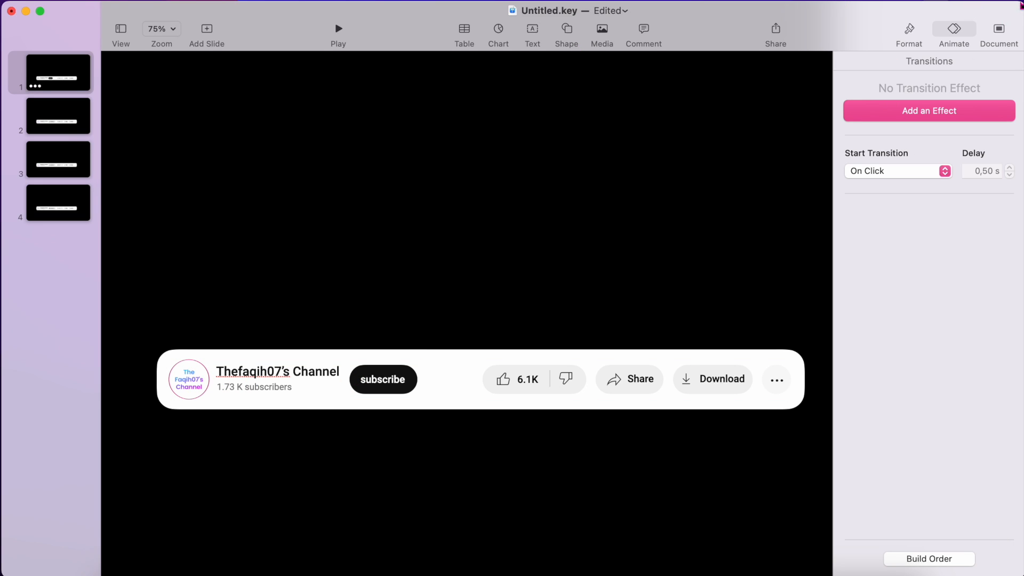
Step: Add cursor.png from the Materials folder to the first slide
drag(942, 15, 870, 15)
double_click(944, 15)
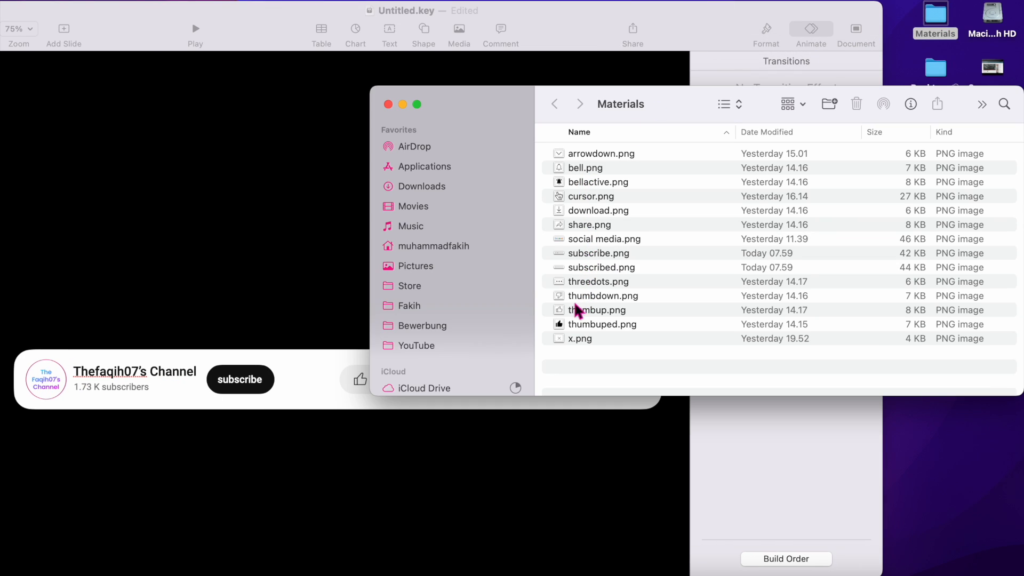
click(562, 199)
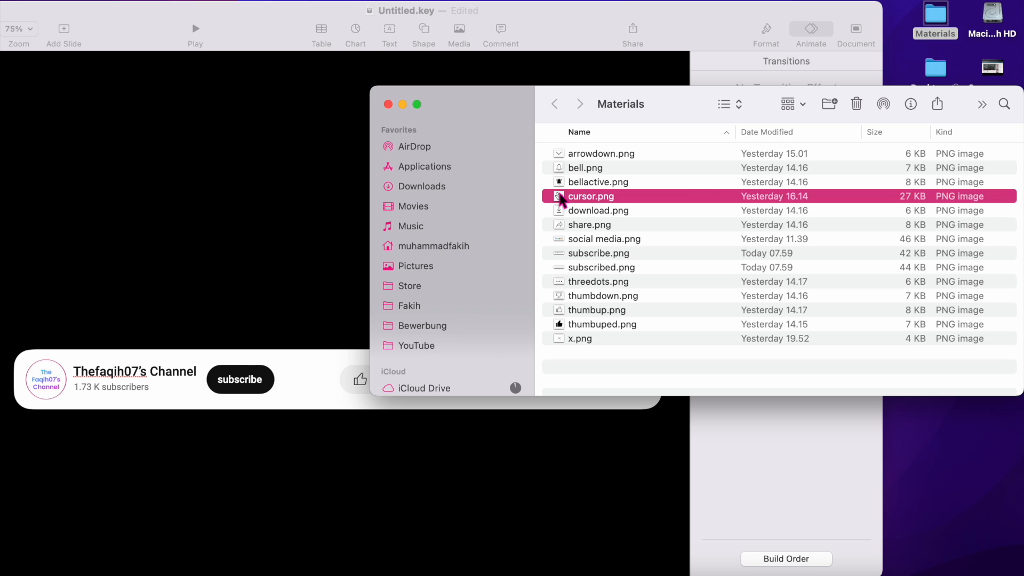
drag(561, 198, 348, 285)
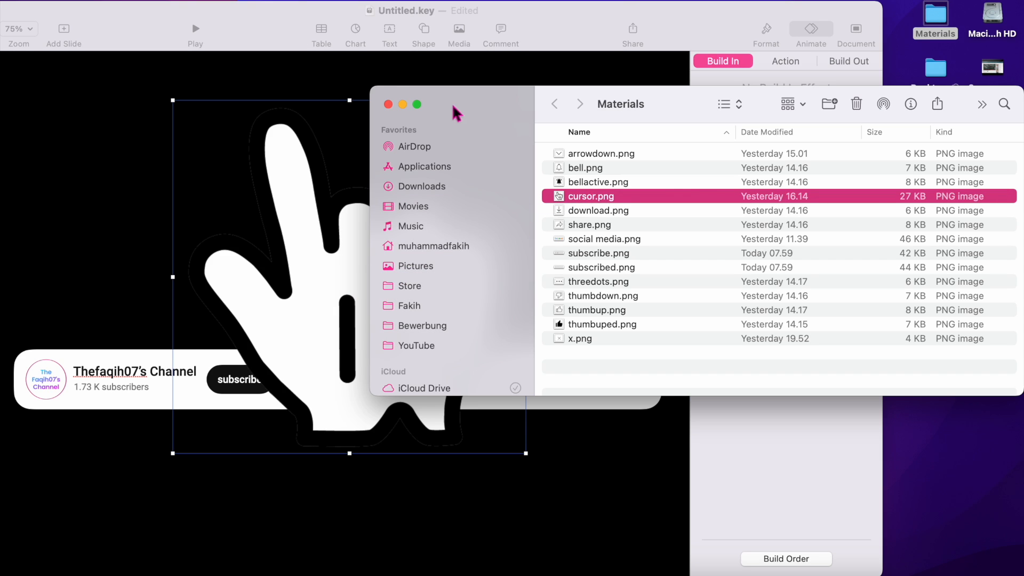
click(388, 104)
Step: Shrink the cursor image to icon size and place it on the bar between the subscribe button and the like icon
drag(560, 16, 905, 8)
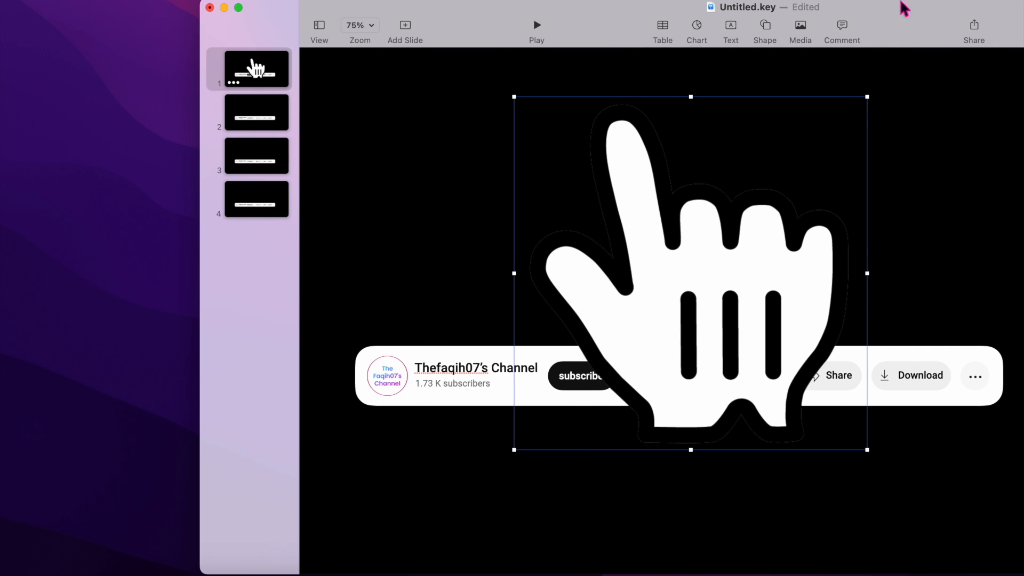
drag(869, 100, 525, 425)
drag(617, 18, 466, 21)
drag(380, 436, 505, 392)
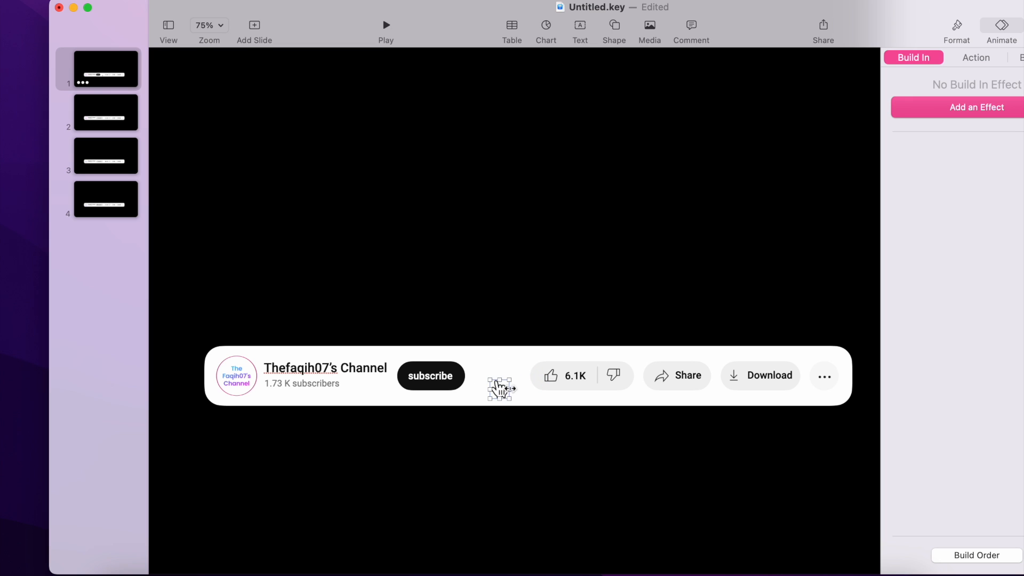
drag(509, 381, 510, 382)
click(531, 358)
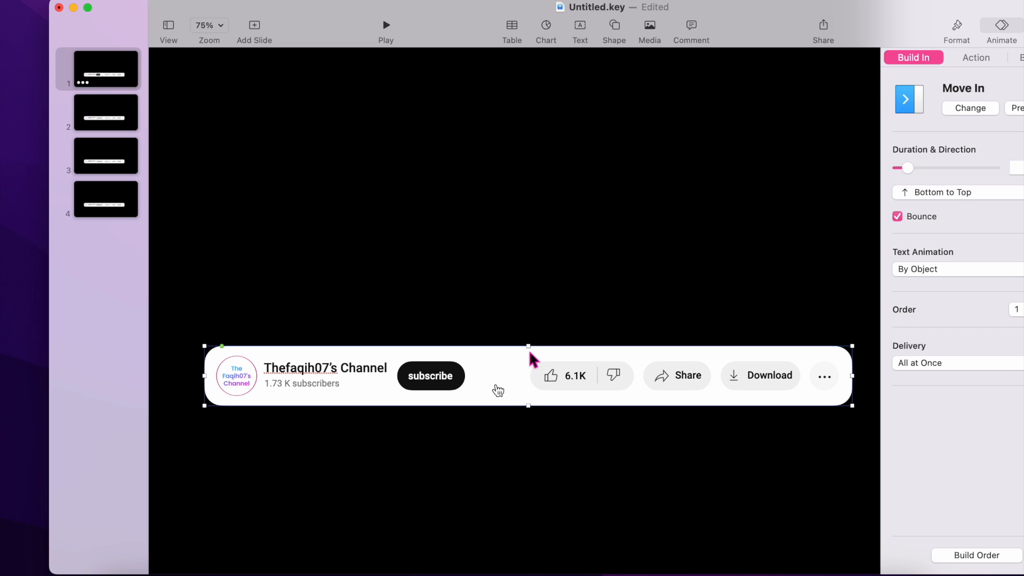
drag(756, 11, 722, 1)
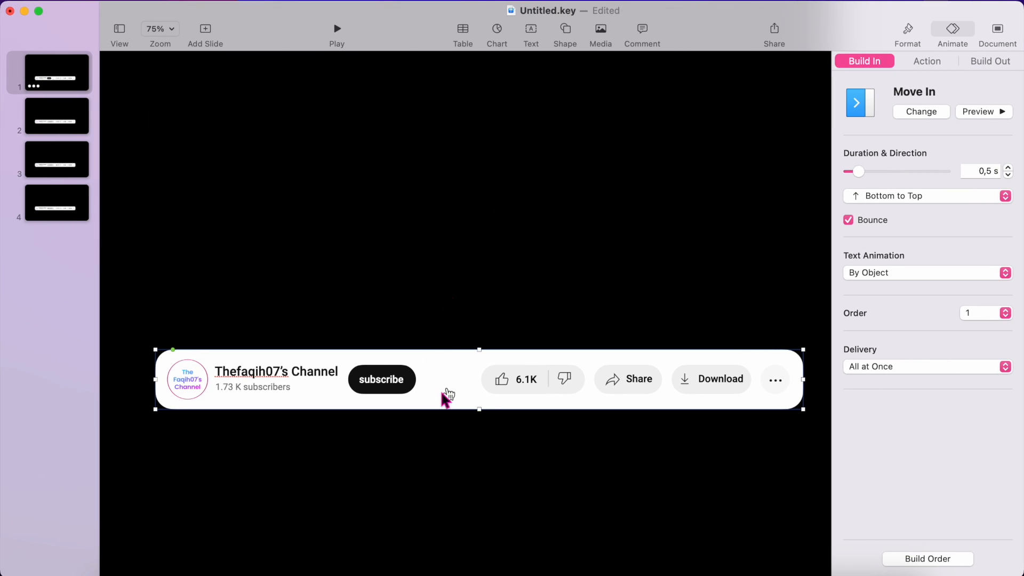
Step: Add a Dissolve build-in to the cursor image, lasting 0.2 s and starting After Build 2
click(448, 395)
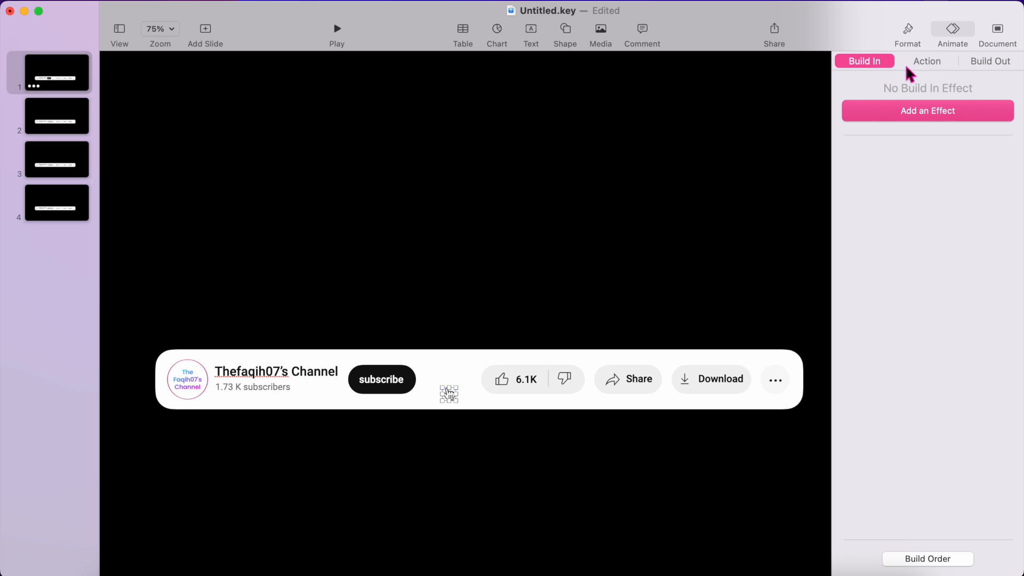
click(925, 112)
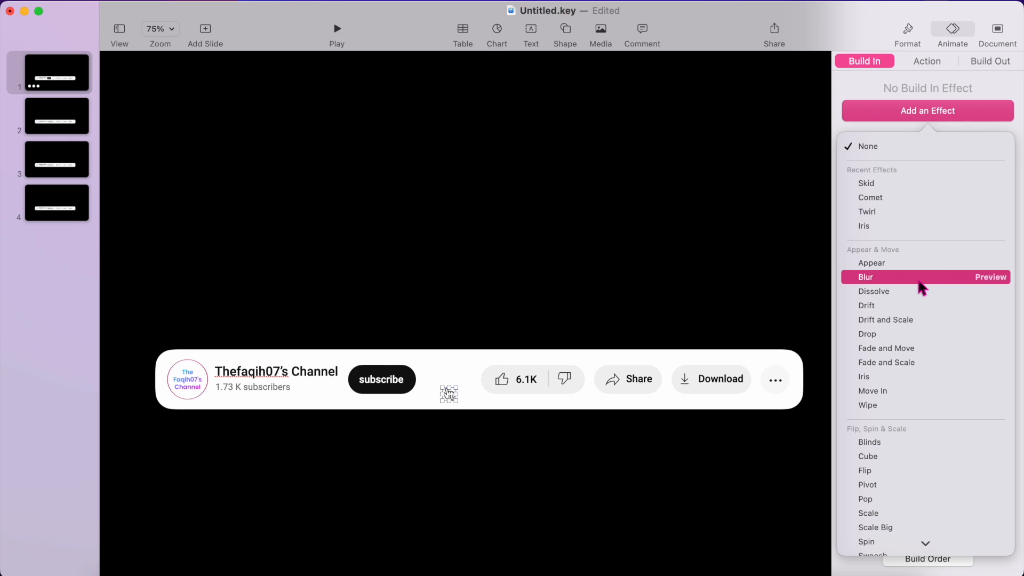
click(906, 291)
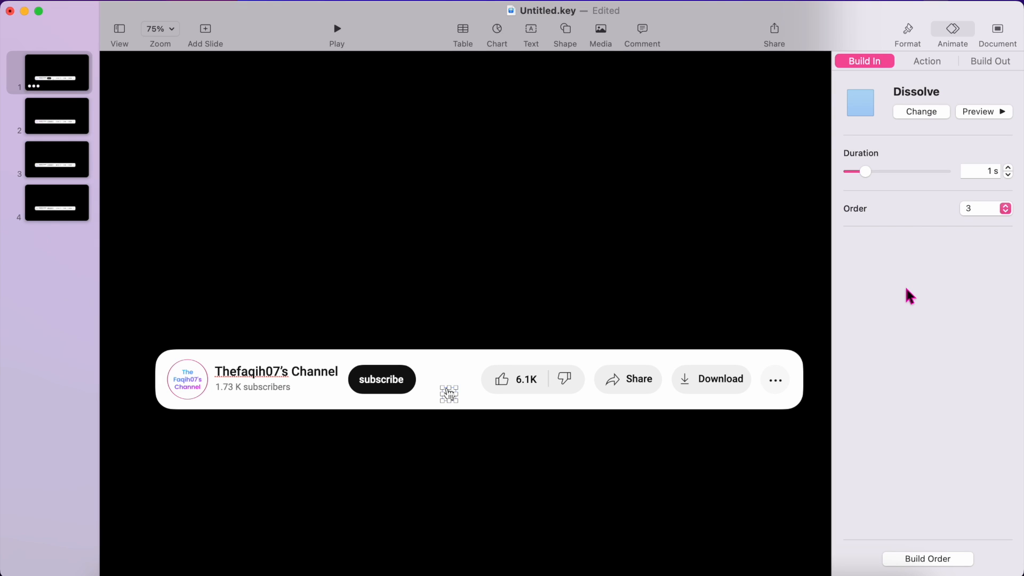
click(942, 561)
click(896, 489)
click(901, 506)
click(903, 519)
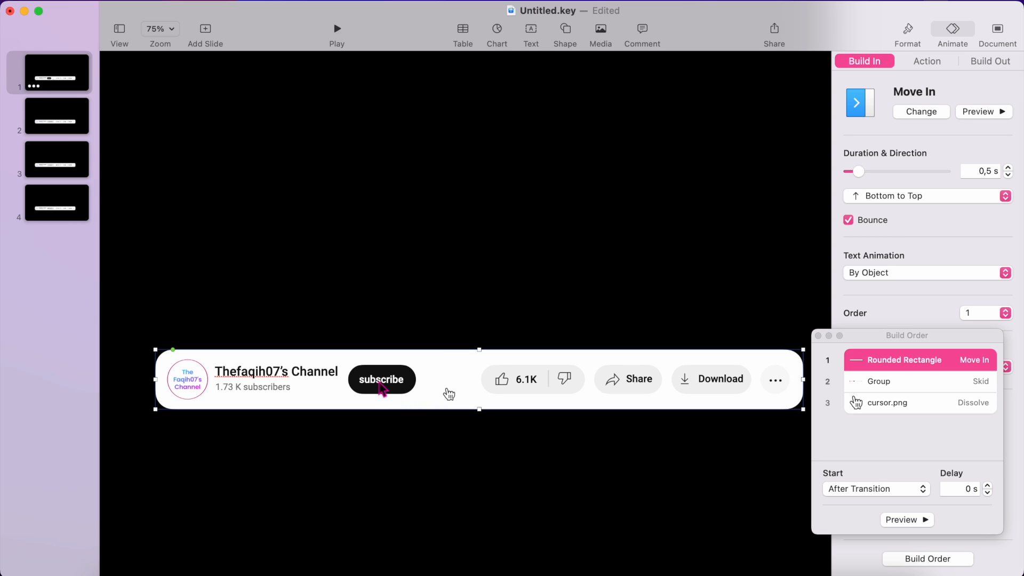
click(451, 396)
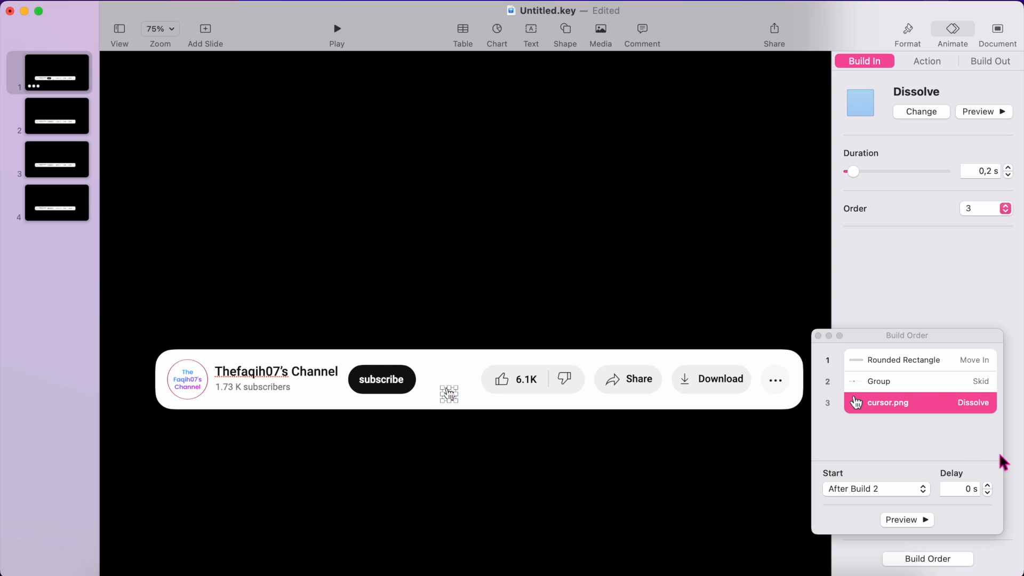
drag(961, 339, 953, 243)
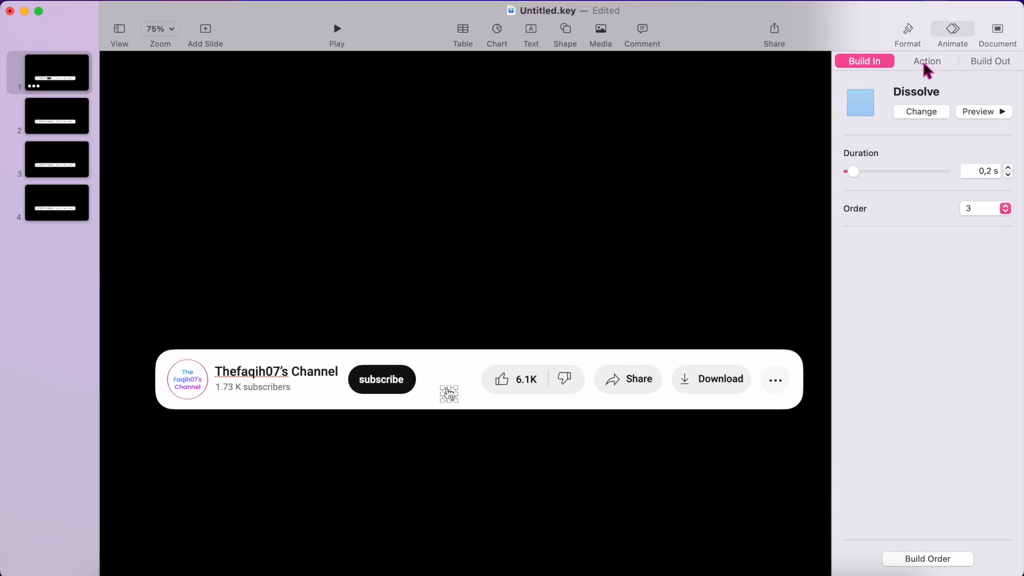
Step: Add a Move action to the cursor image that ends on the subscribe button, at about X 713 pt, Y 716 pt
click(927, 63)
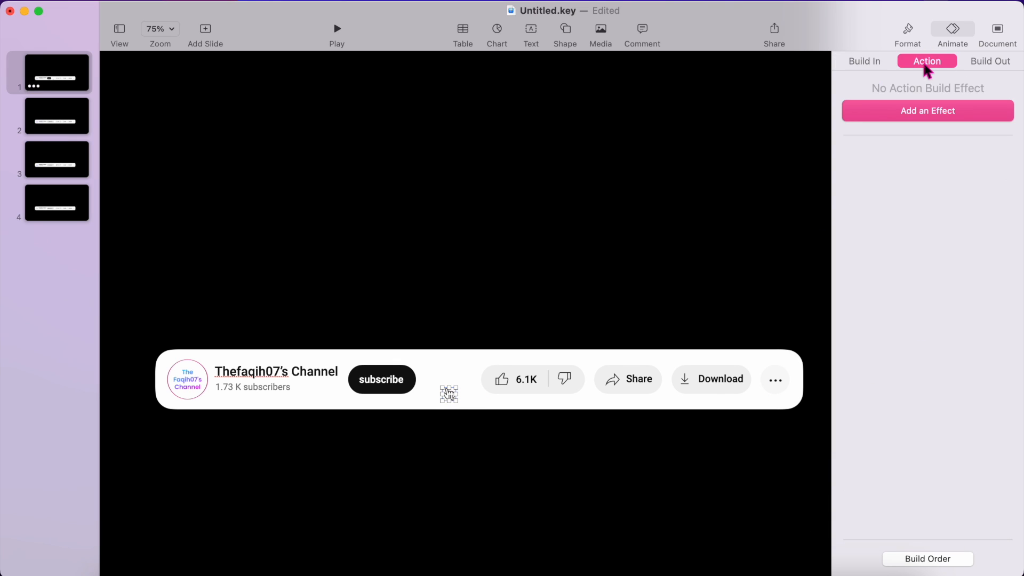
click(928, 117)
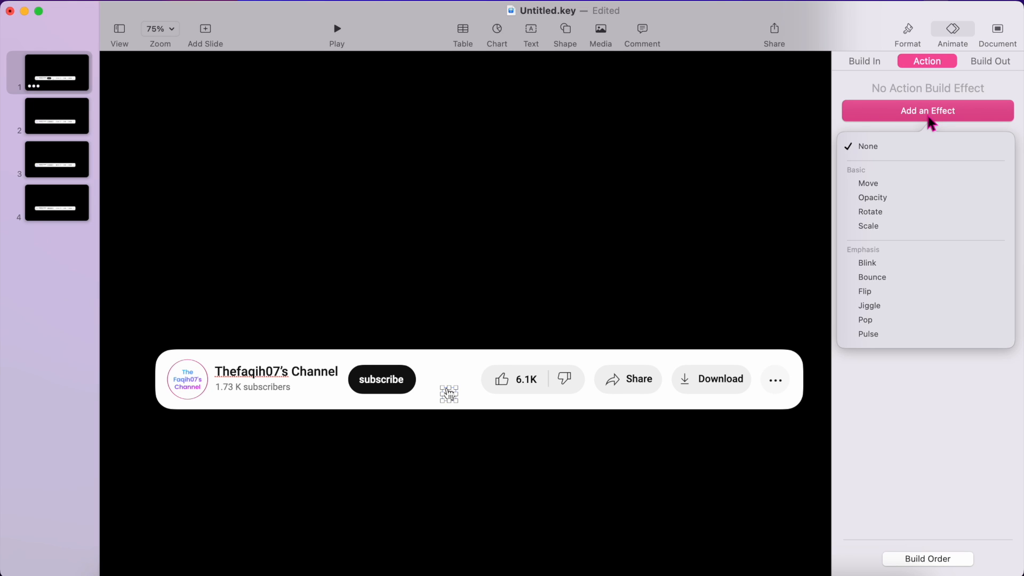
click(895, 186)
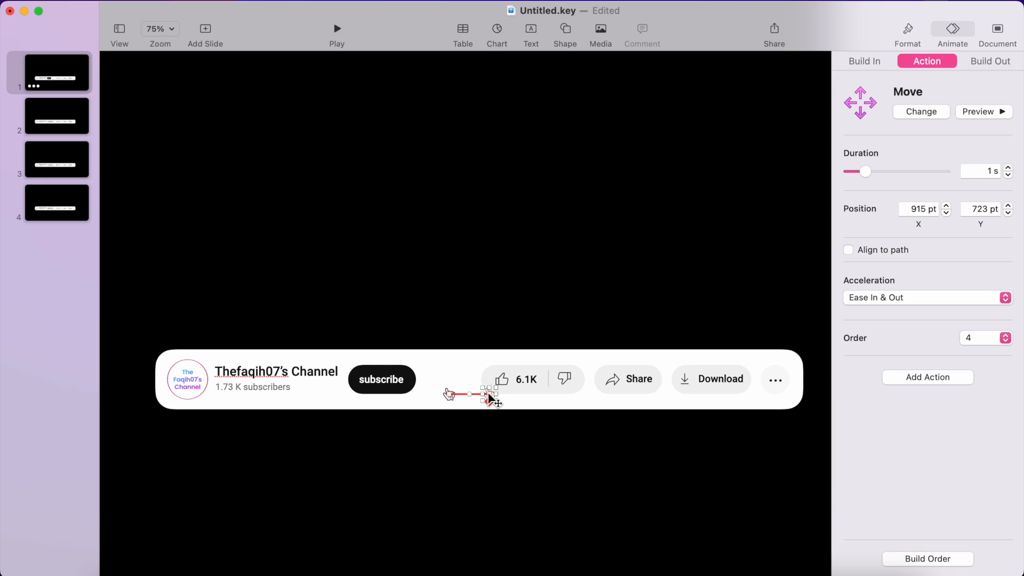
mouse_move(490, 395)
mouse_down()
mouse_move(500, 370)
mouse_move(410, 351)
mouse_move(381, 390)
mouse_up()
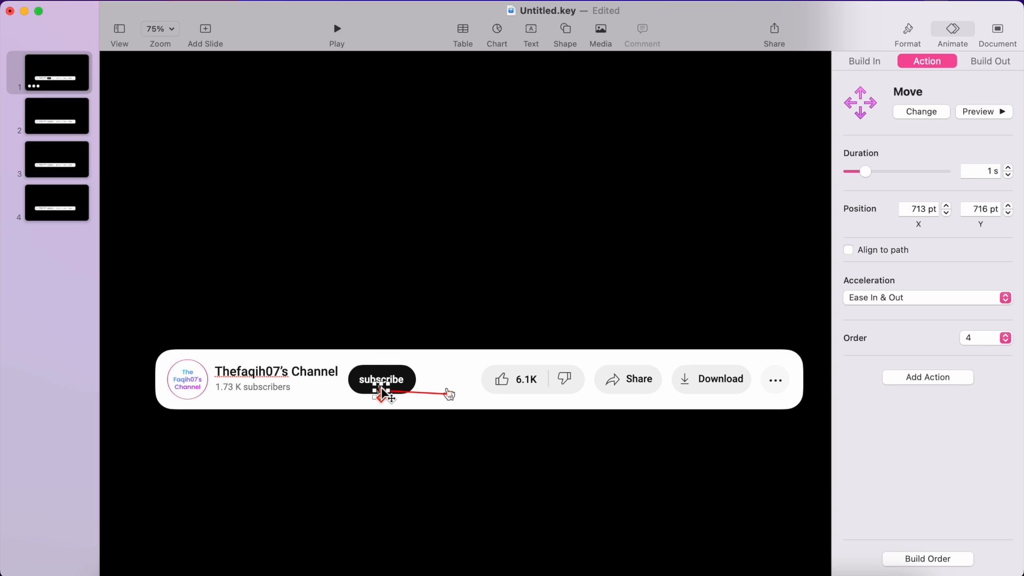
Step: Lower the cursor image's starting point slightly, set its Move action to start After Build 3, and preview the builds
drag(450, 394, 449, 400)
click(991, 112)
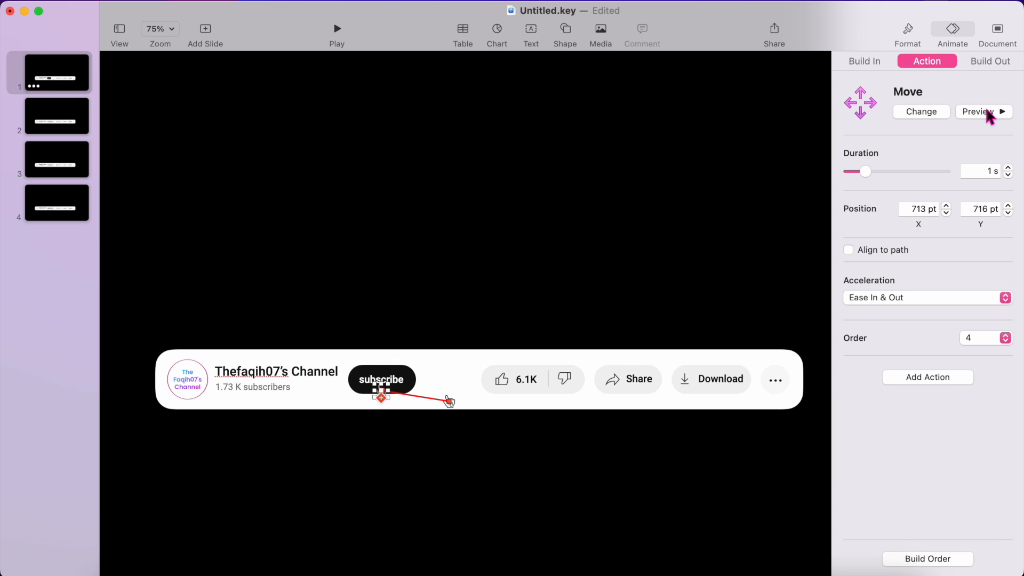
click(930, 557)
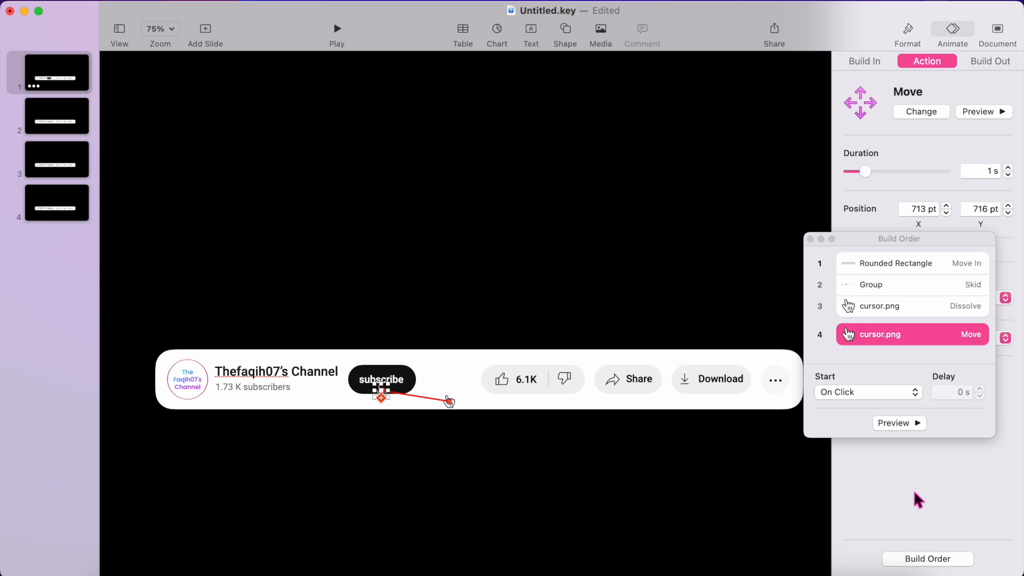
click(905, 393)
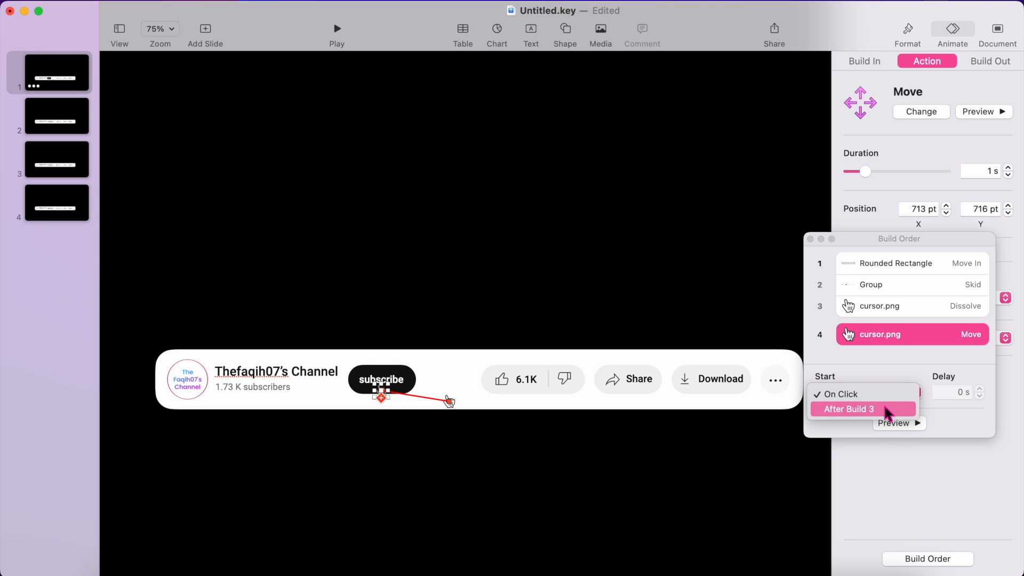
click(887, 409)
click(895, 423)
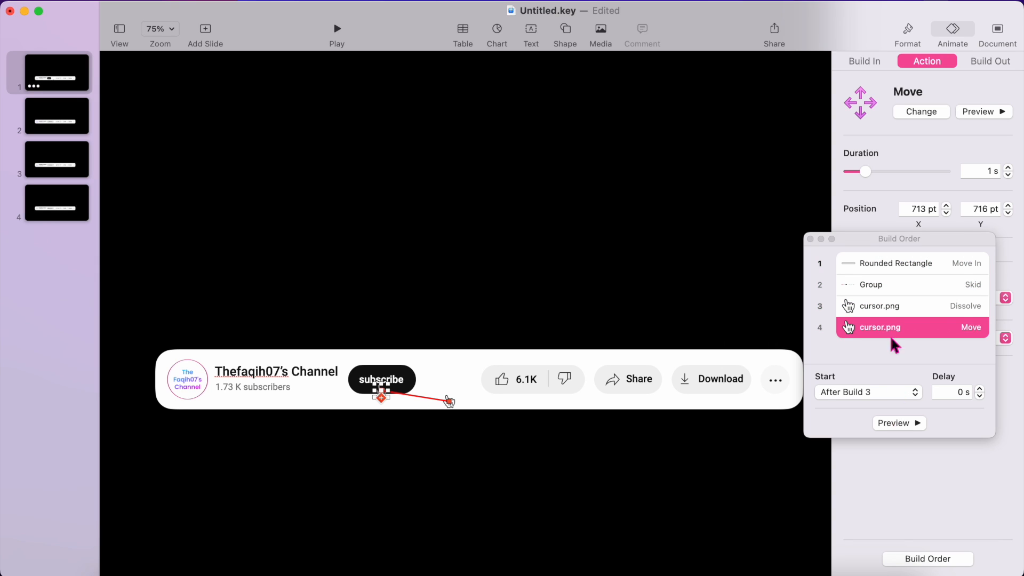
click(811, 239)
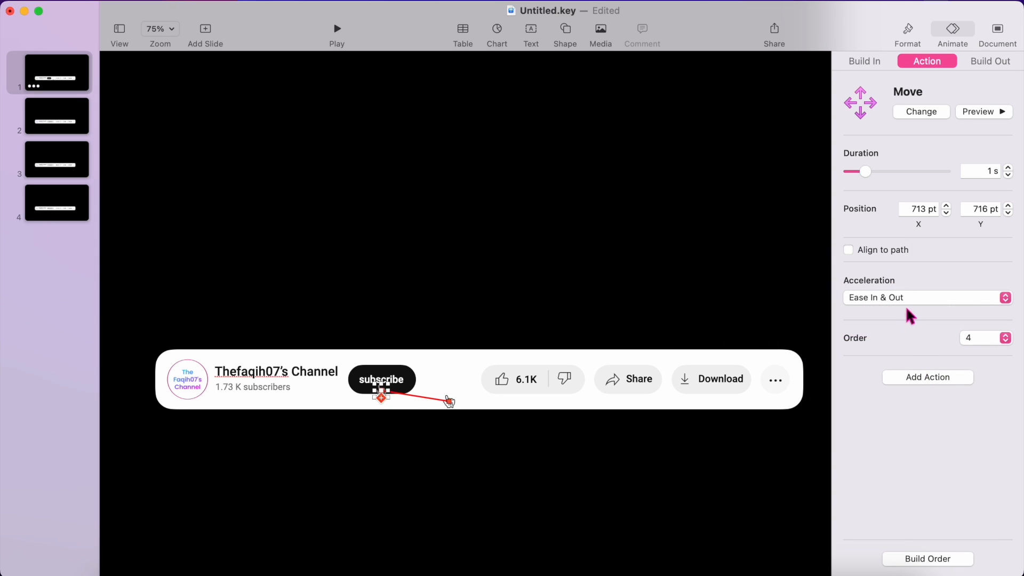
Step: Add a Pop action to the cursor image, set it to start After Build 4, and preview the sequence
click(932, 379)
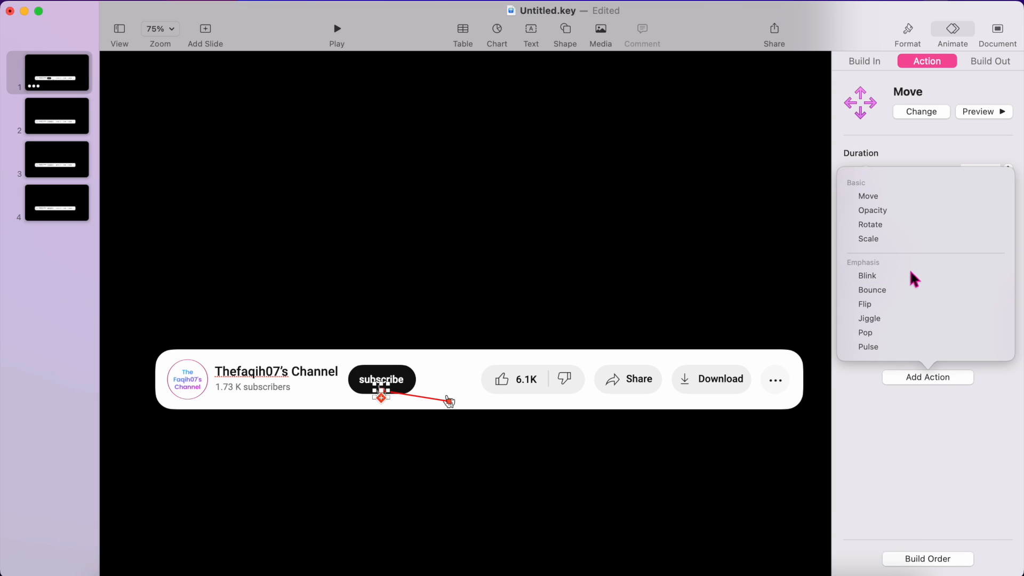
click(896, 335)
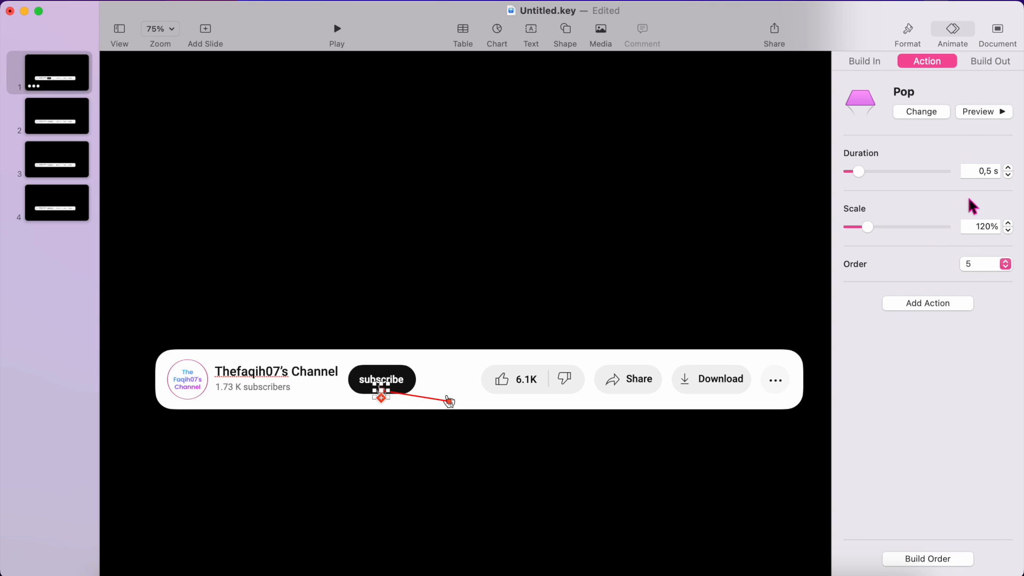
click(925, 558)
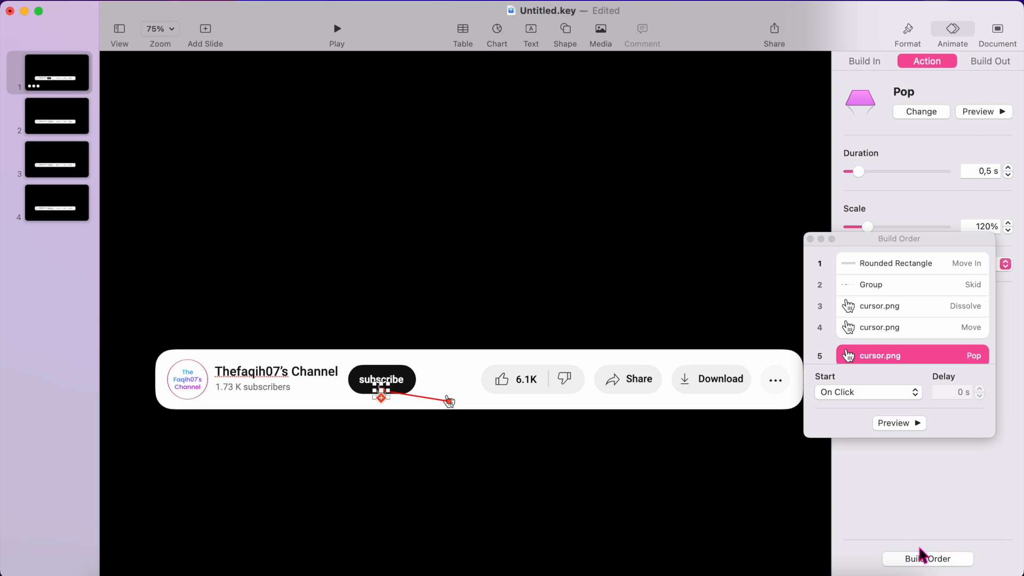
click(902, 396)
click(848, 409)
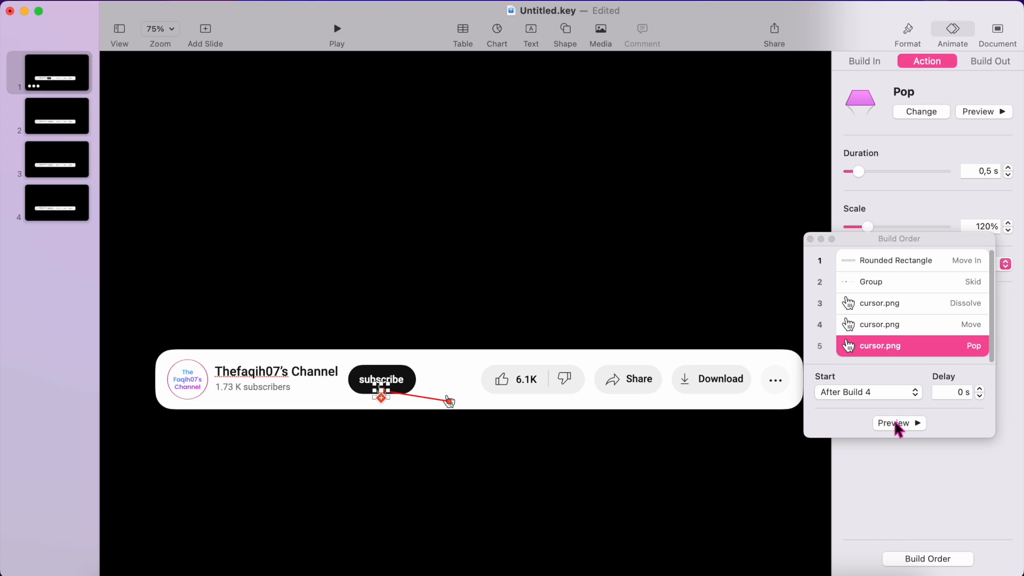
click(896, 423)
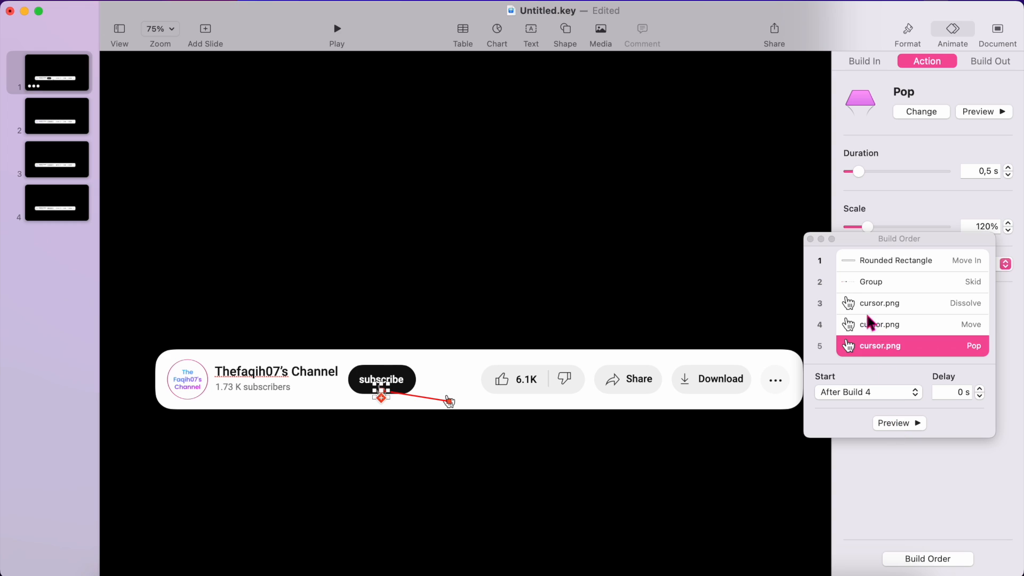
click(811, 239)
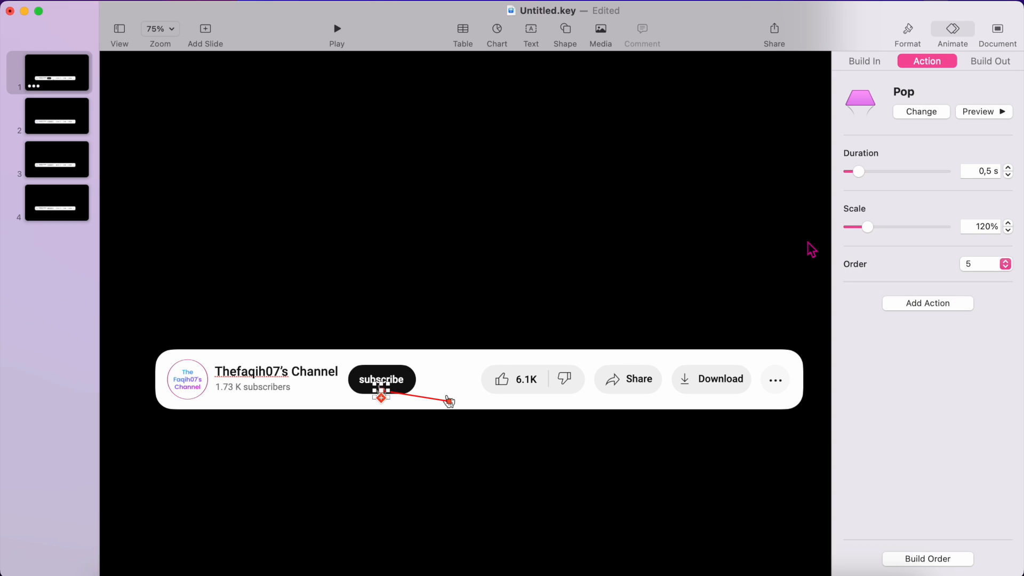
Step: Reuse the animated cursor image from slide 1 by pasting copies onto slides 2 and 3
click(591, 242)
click(77, 128)
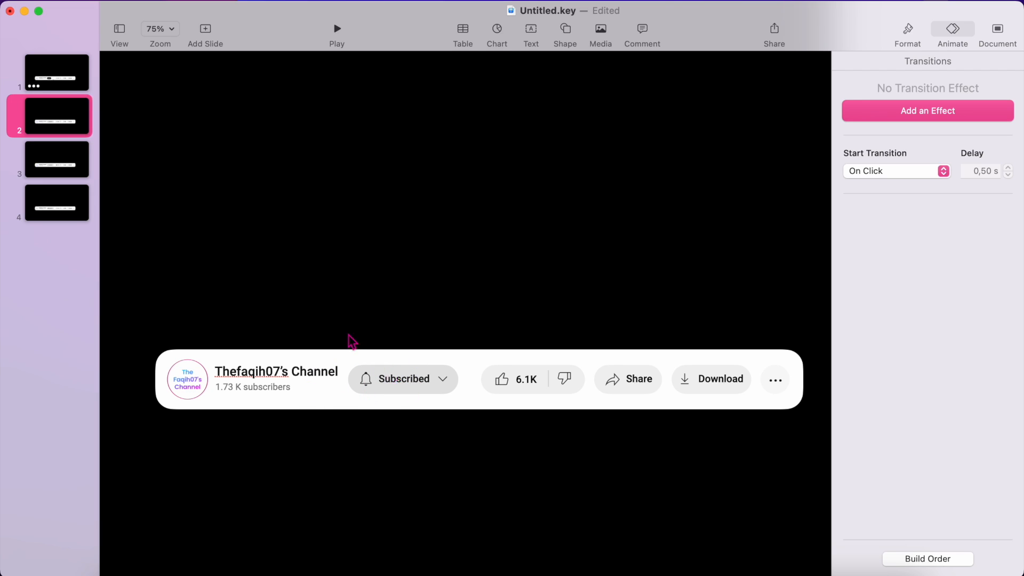
click(74, 75)
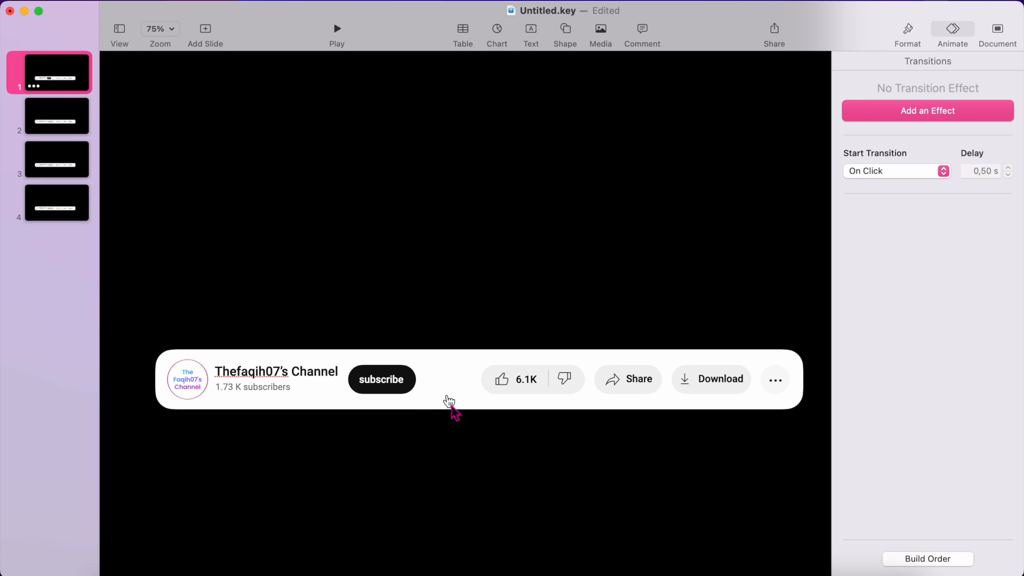
click(451, 405)
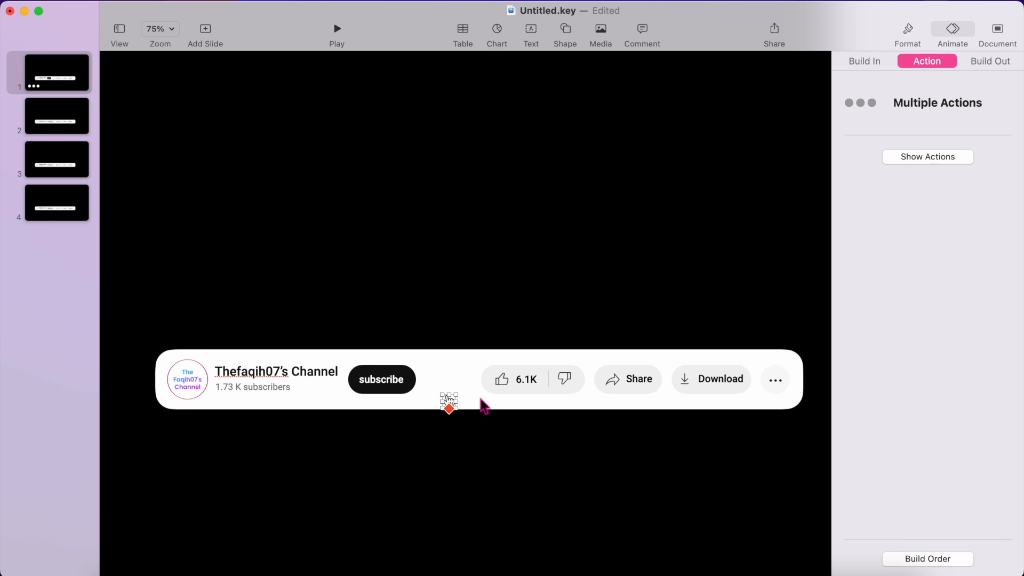
click(54, 113)
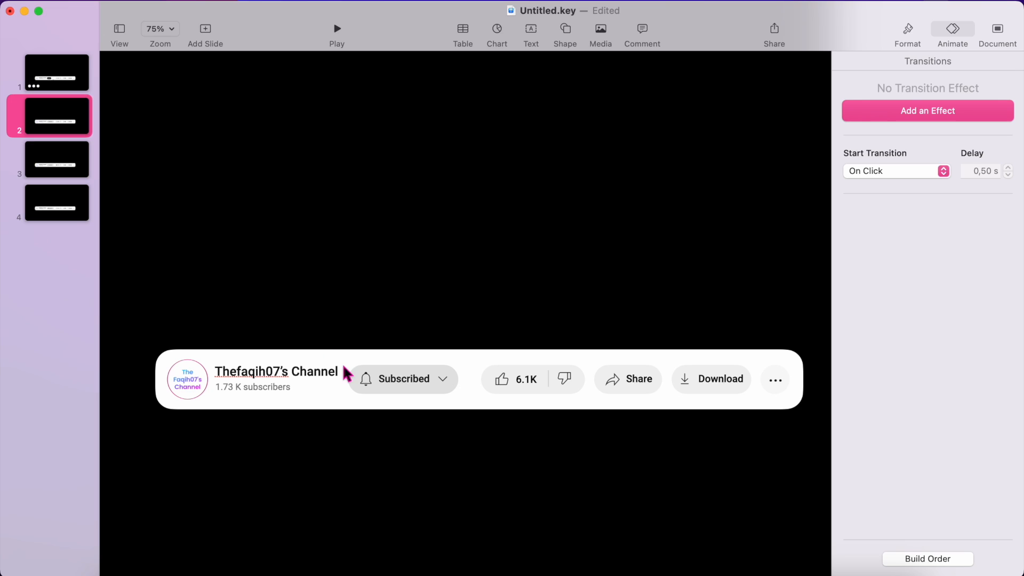
click(467, 407)
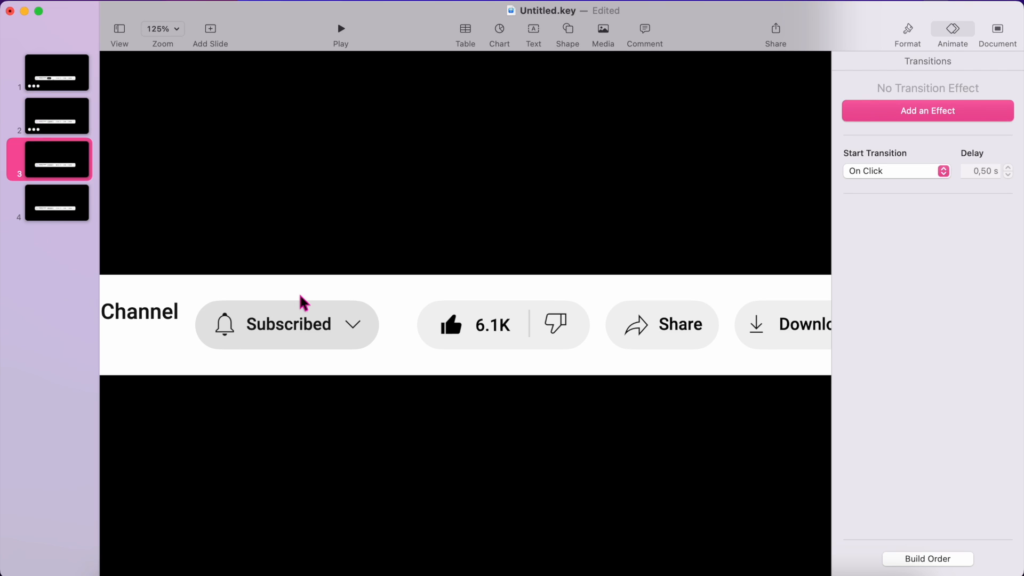
key(super+v)
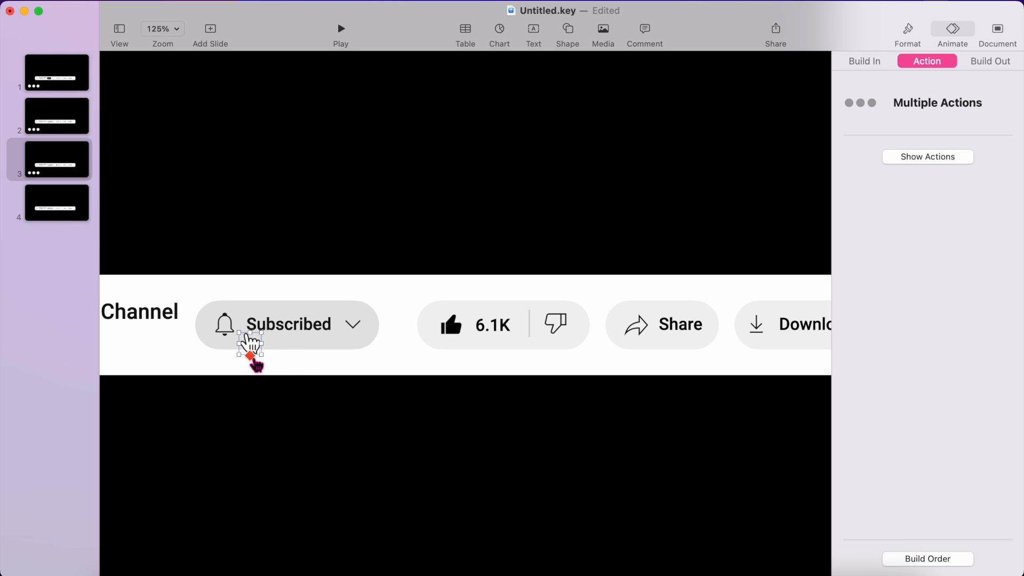
Step: Add another Move action after the cursor's Pop on slide 3, ending at X 1022 pt, Y 712 pt
click(250, 356)
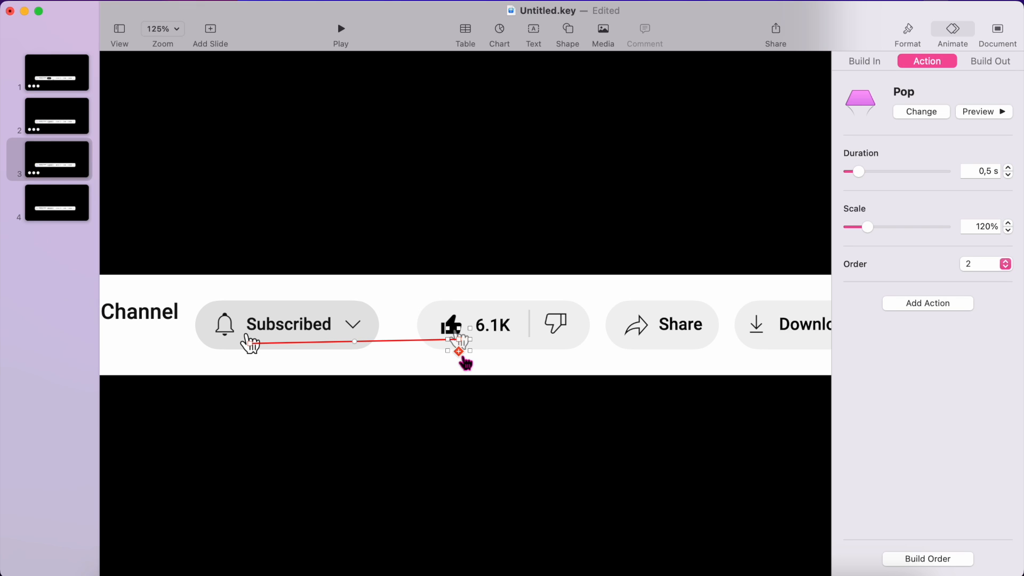
click(459, 353)
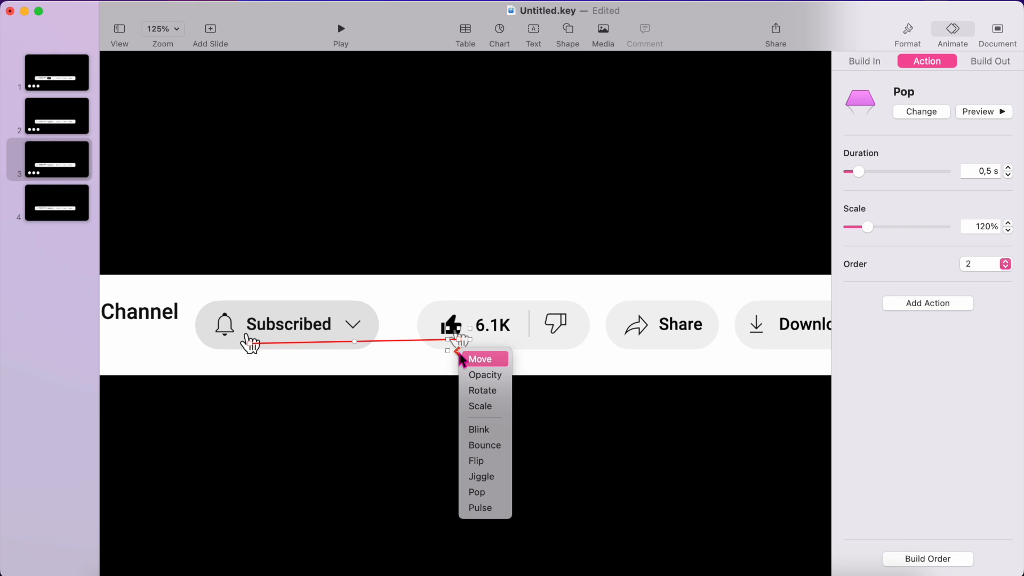
click(477, 360)
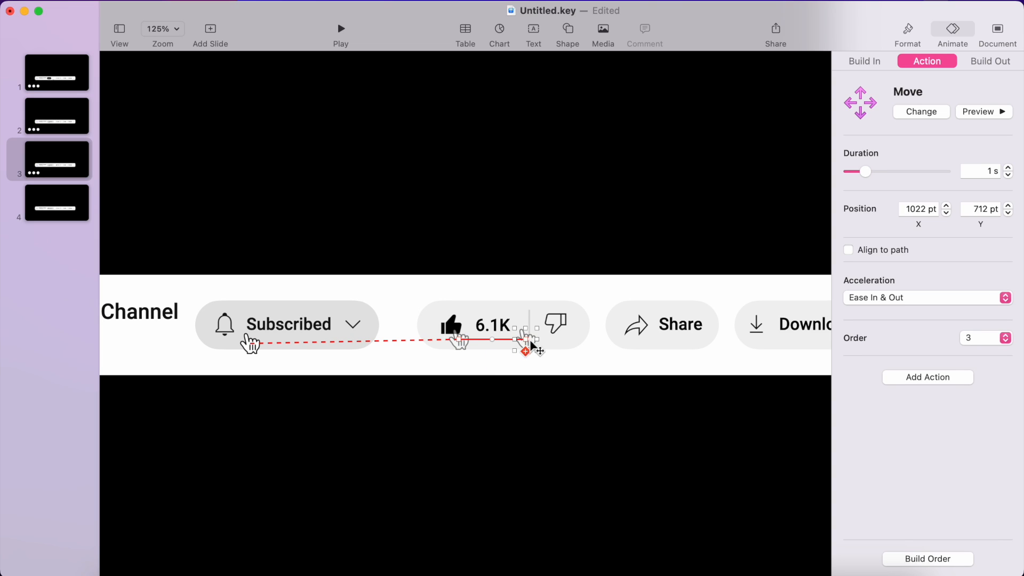
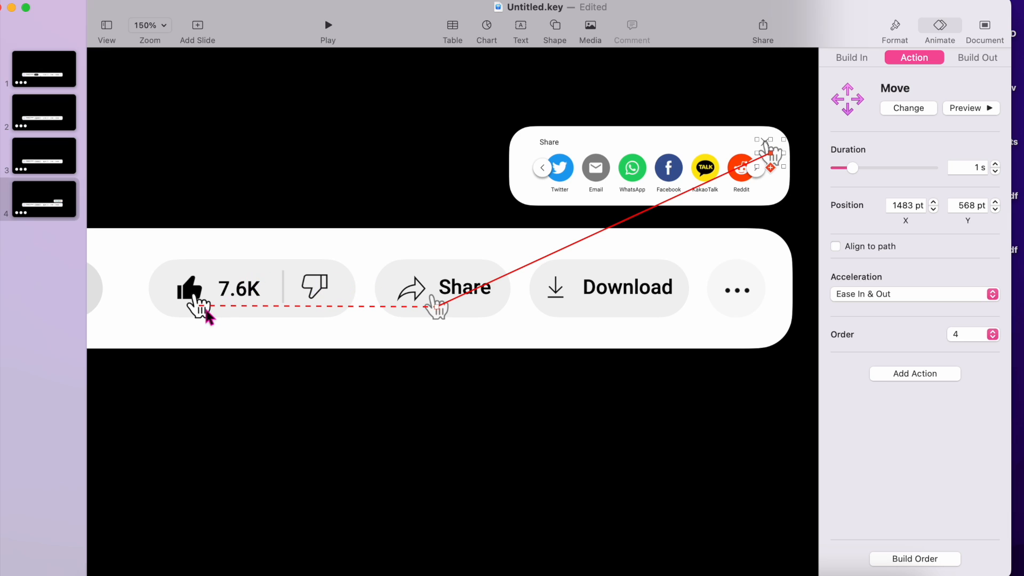
Step: Start the slide 4 cursor on the Share button and drop its earlier Move and Pop, leaving the Move to the share popup's close icon
click(203, 314)
drag(202, 313, 440, 318)
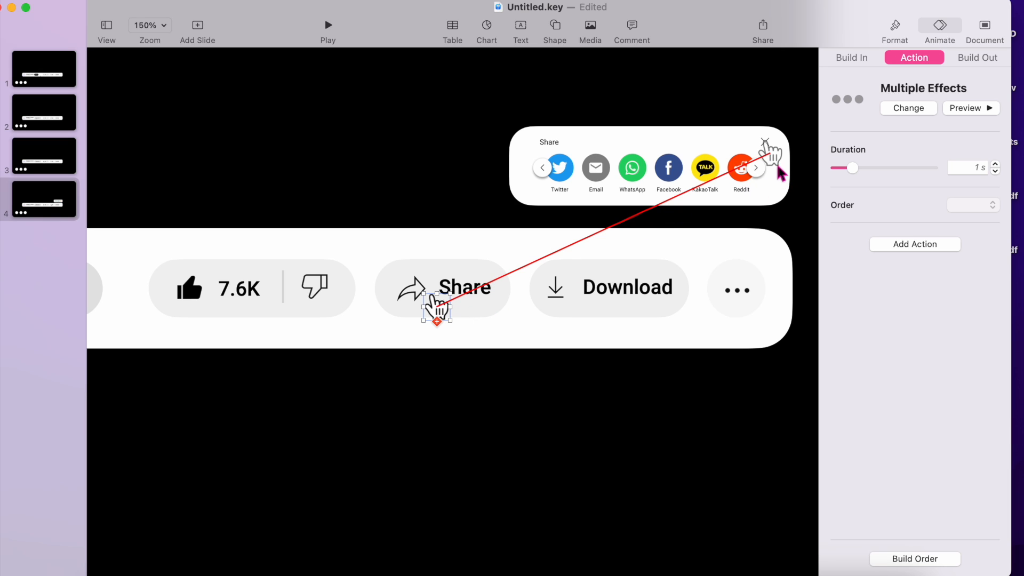
click(776, 162)
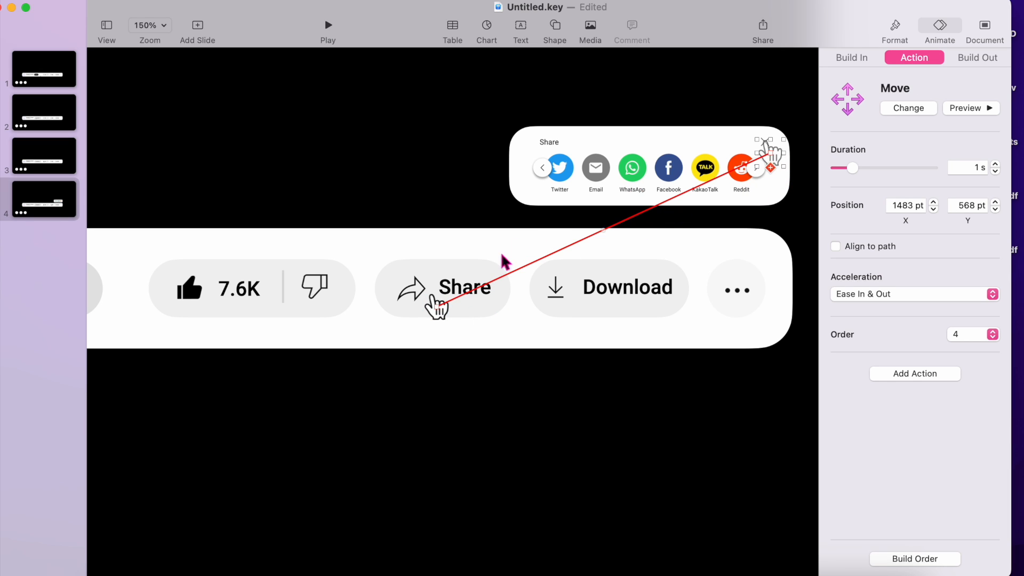
click(441, 316)
drag(444, 318, 400, 153)
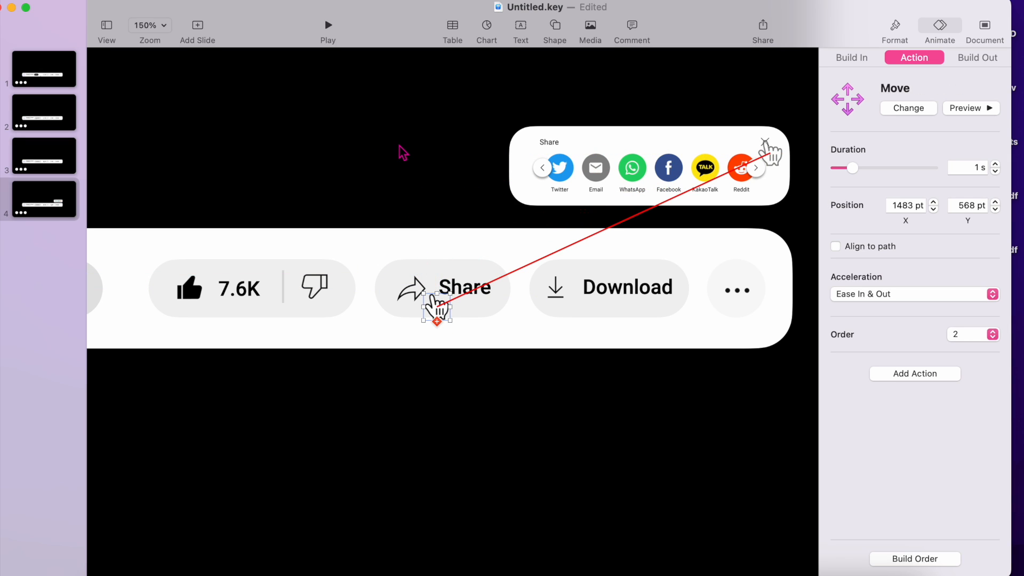
Step: Preview the full build sequence of slide 4, from the share popup's Cube effect to the cursor's Pop
click(912, 560)
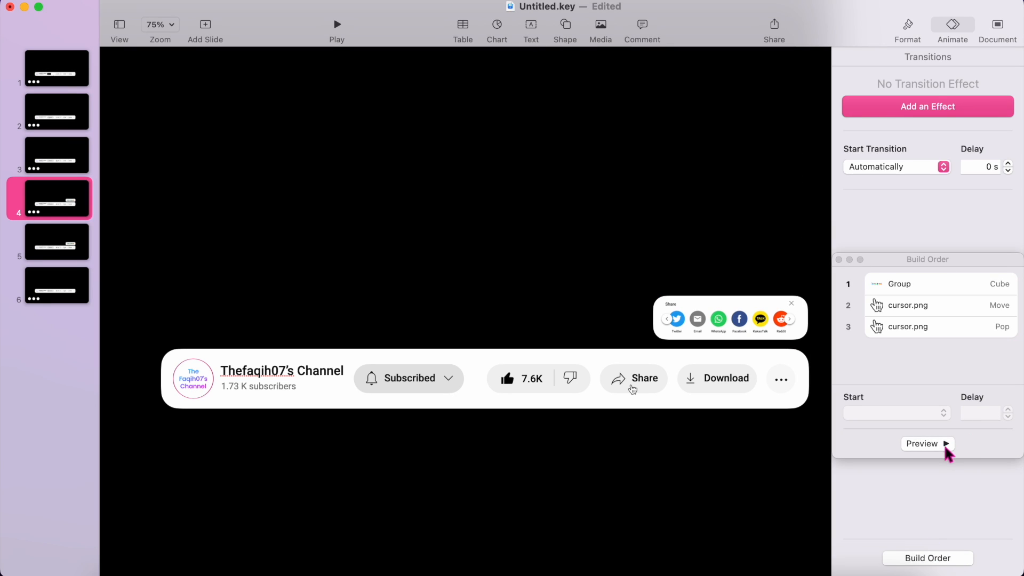
click(933, 445)
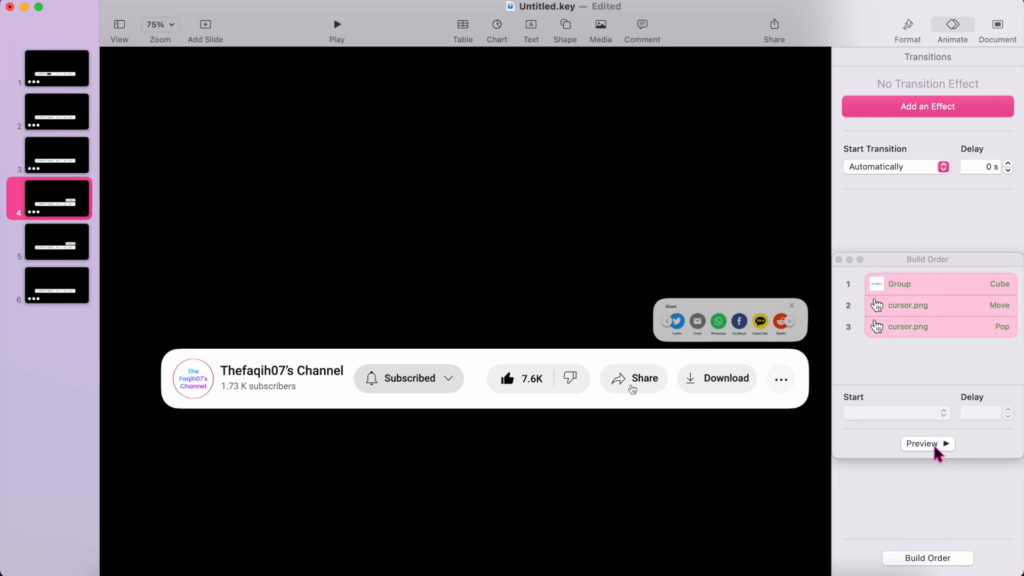
click(933, 444)
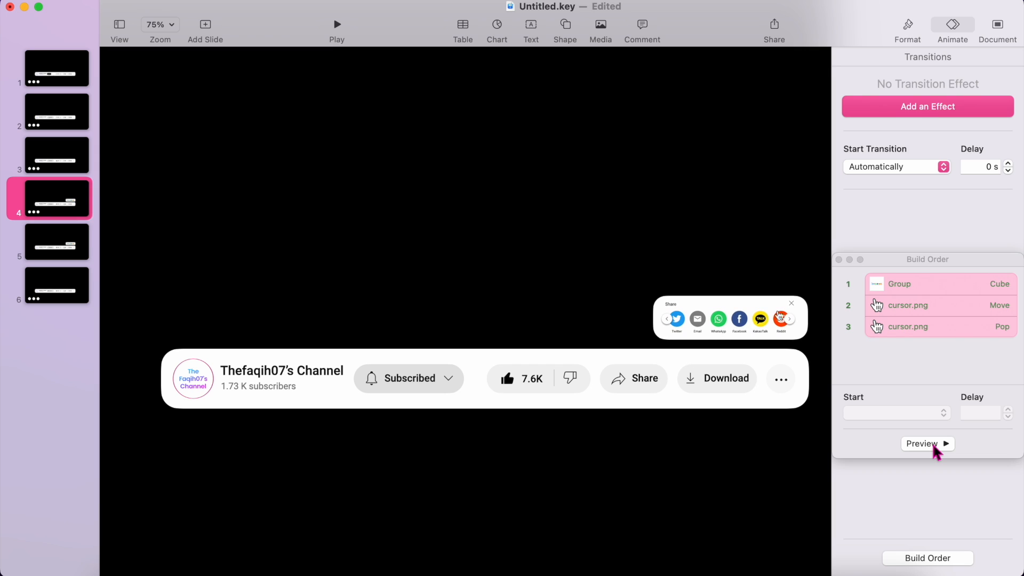
click(933, 444)
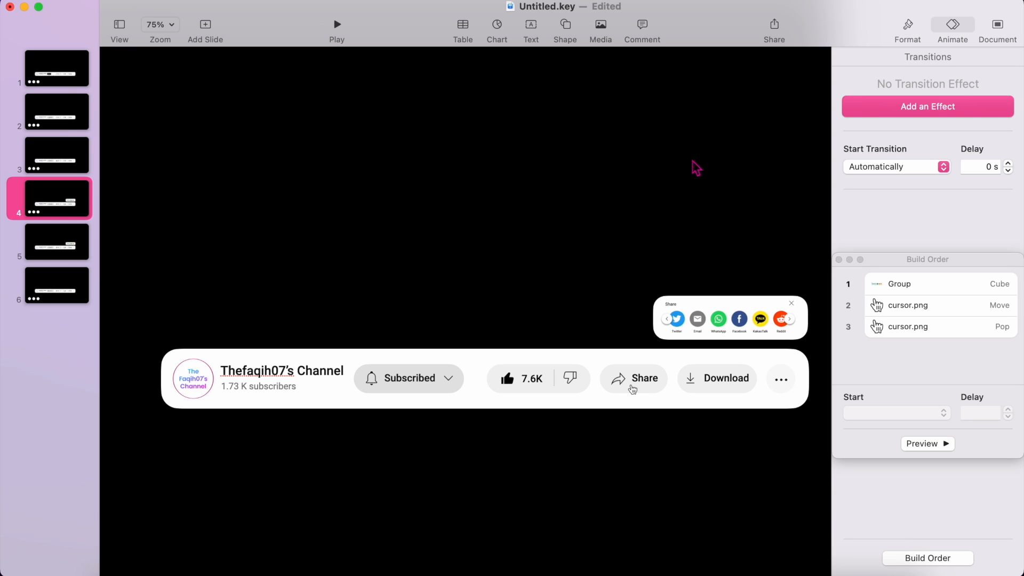
click(696, 166)
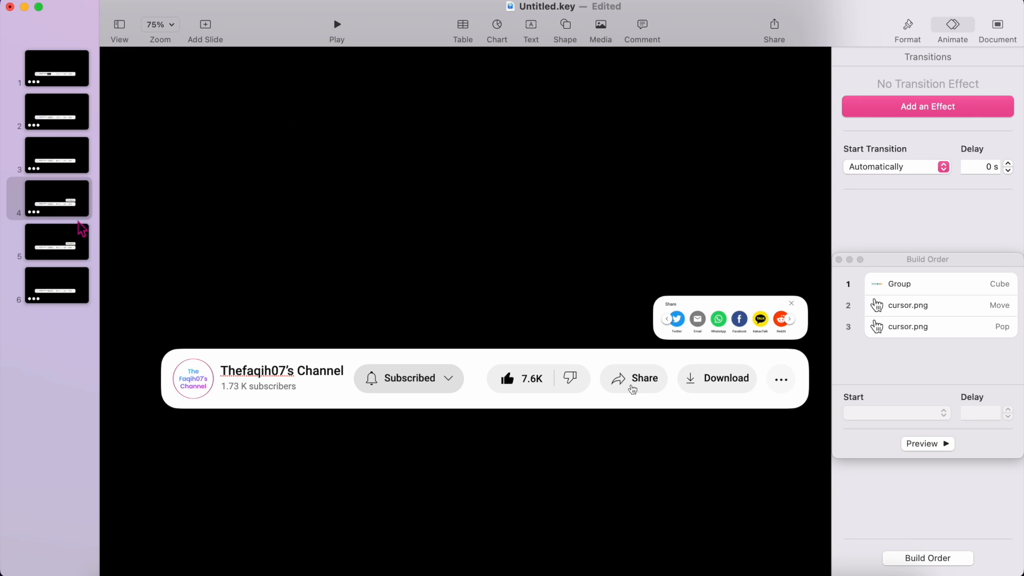
Step: Add a Cube build-out effect to the share popup on slide 5
click(69, 239)
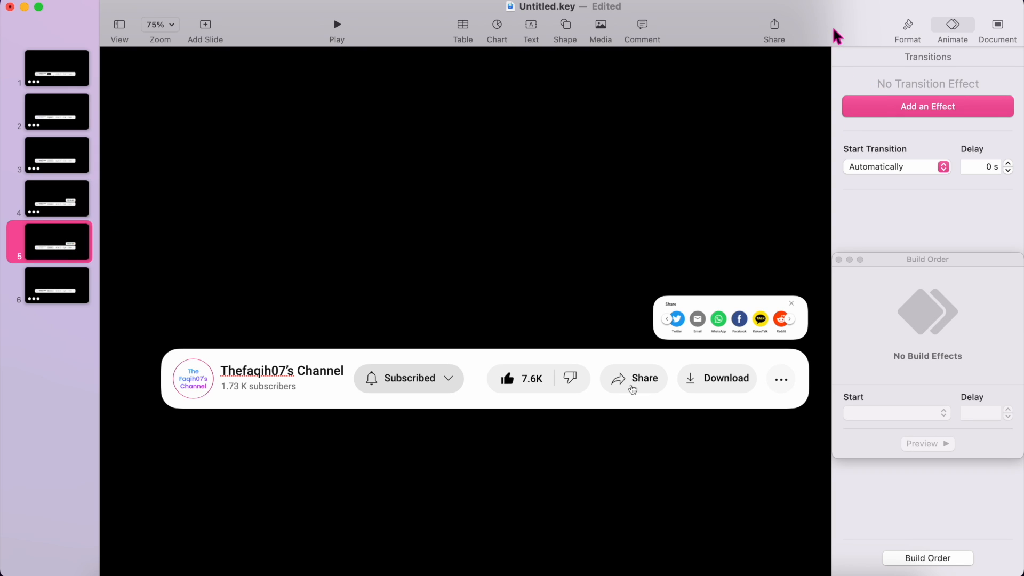
click(954, 27)
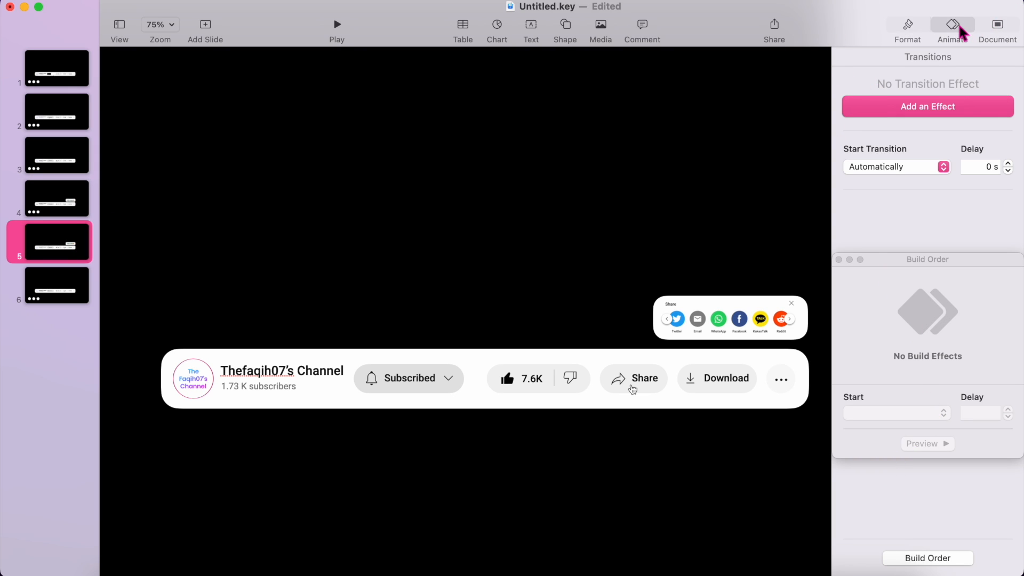
click(839, 260)
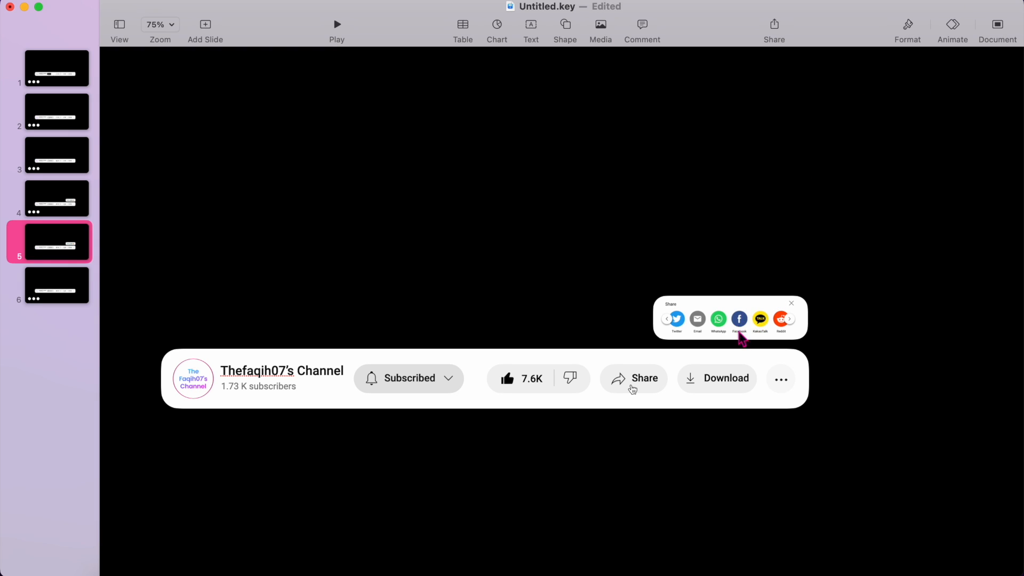
click(733, 305)
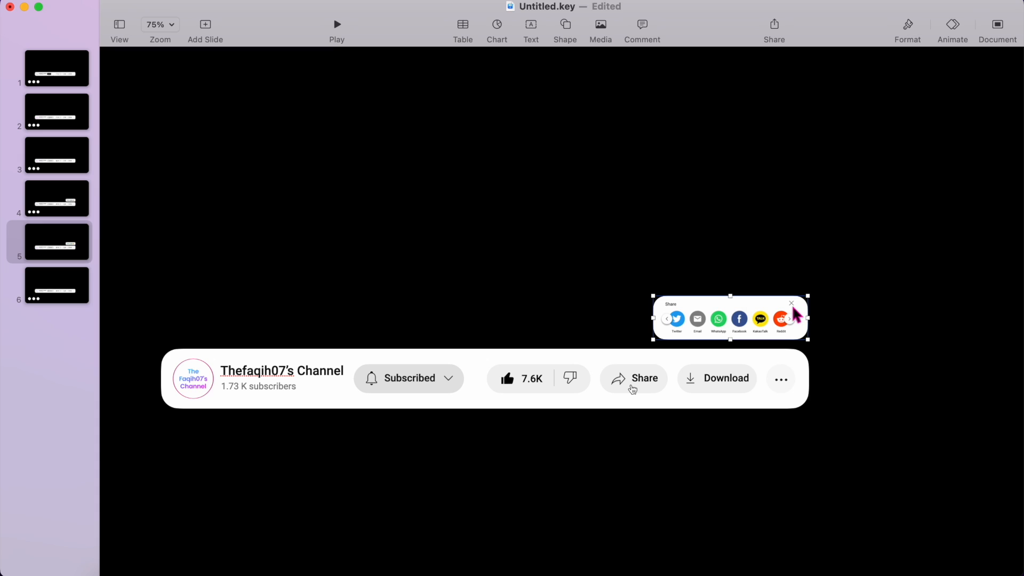
click(952, 28)
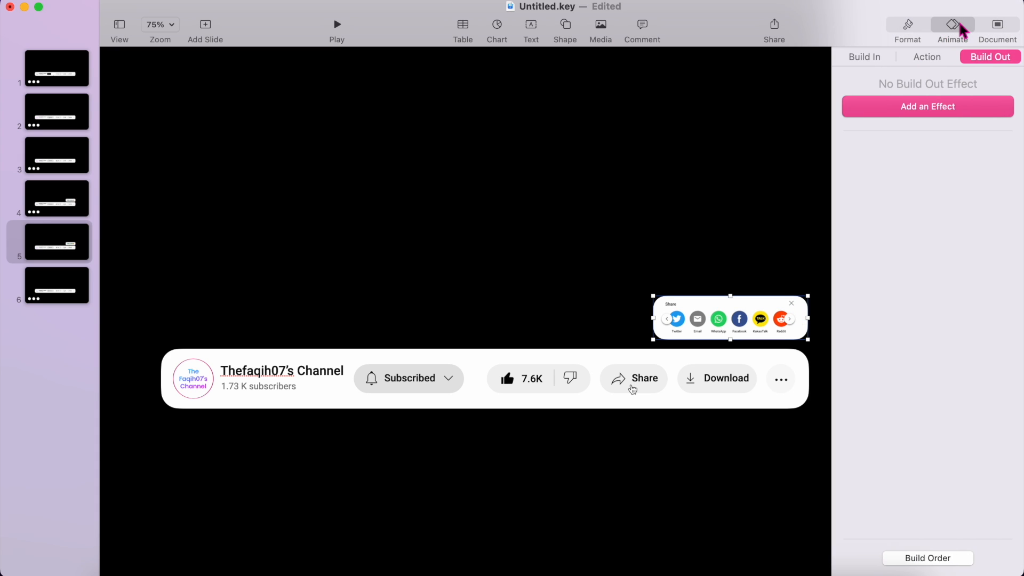
click(926, 107)
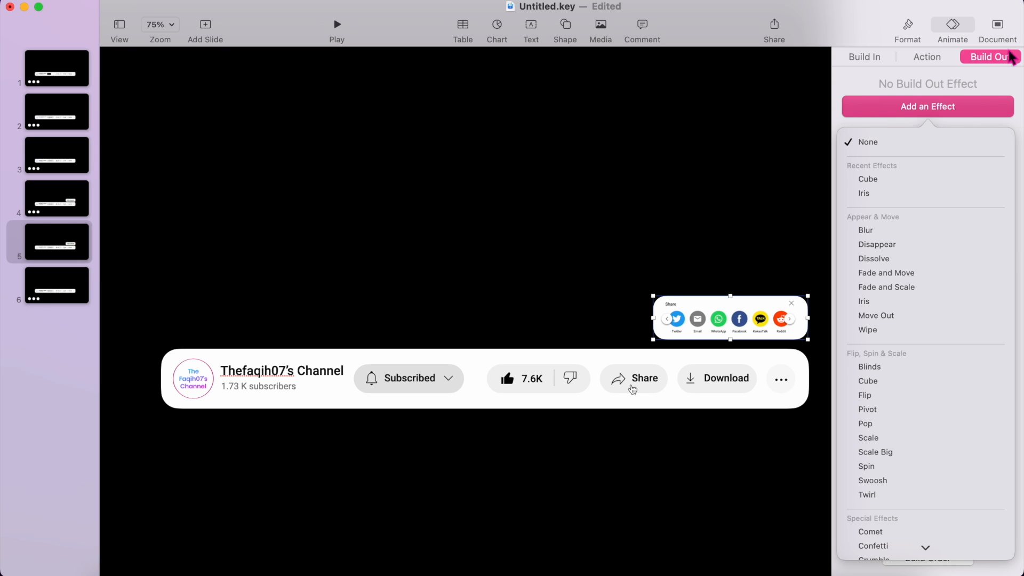
click(881, 180)
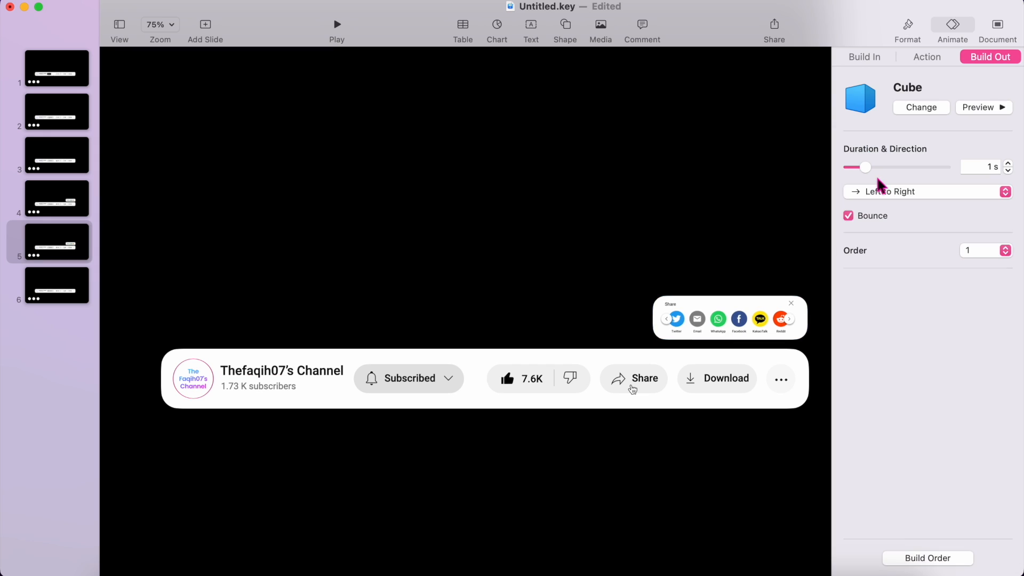
Step: Set the popup's Cube build-out direction to Top to Bottom with a 0.7 s duration and preview the effect
click(910, 197)
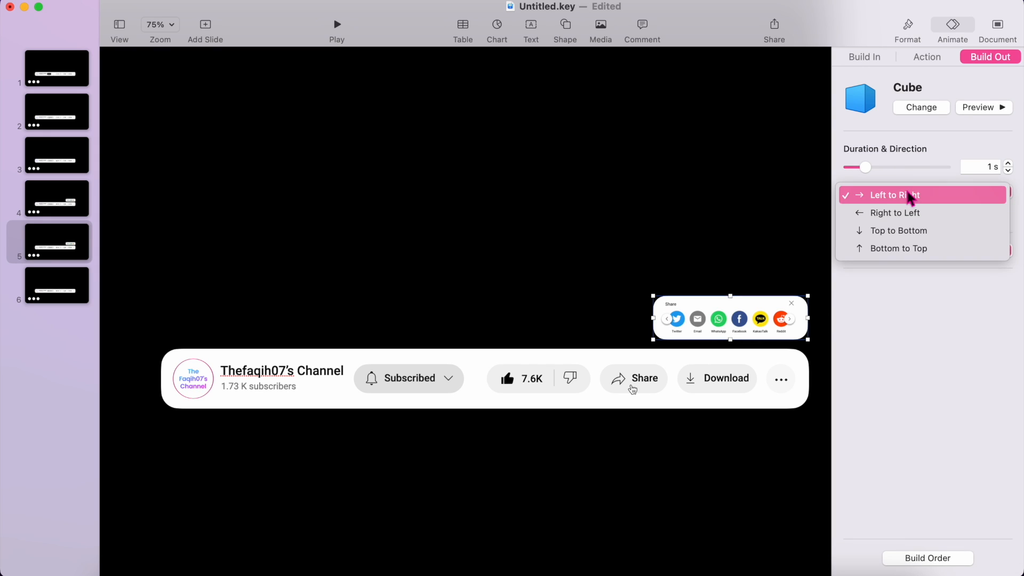
click(903, 234)
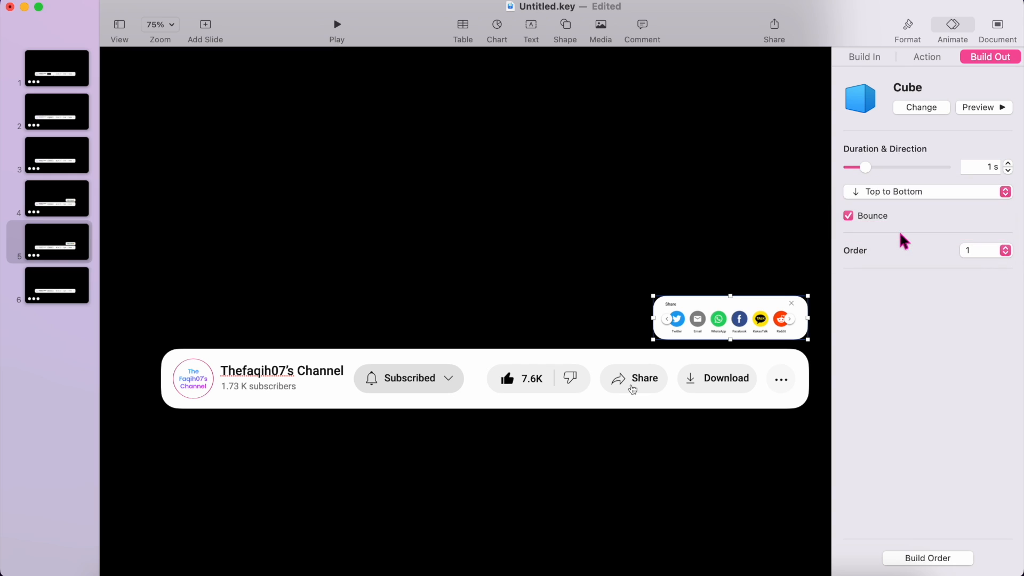
click(975, 111)
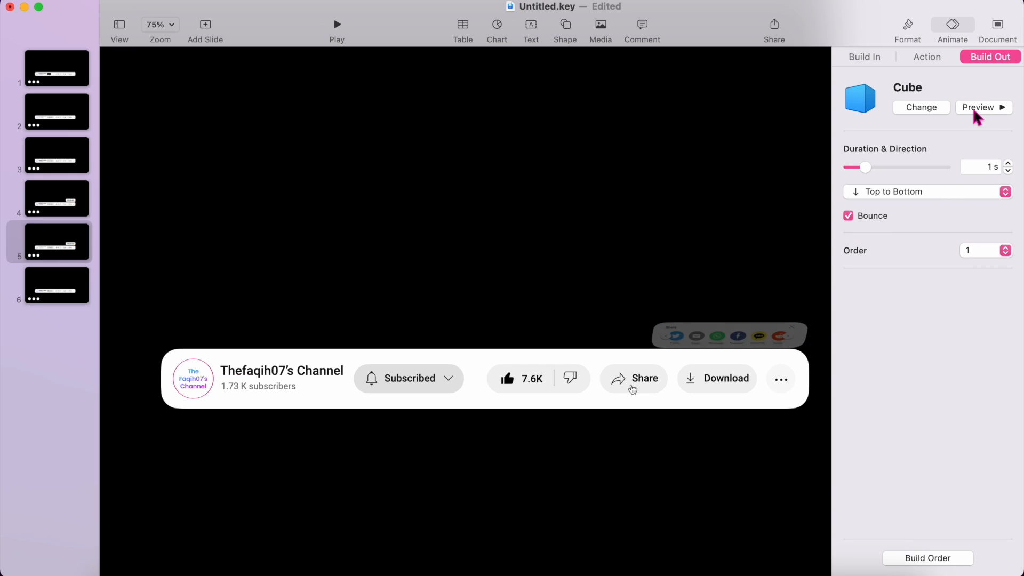
drag(865, 167, 862, 167)
click(981, 105)
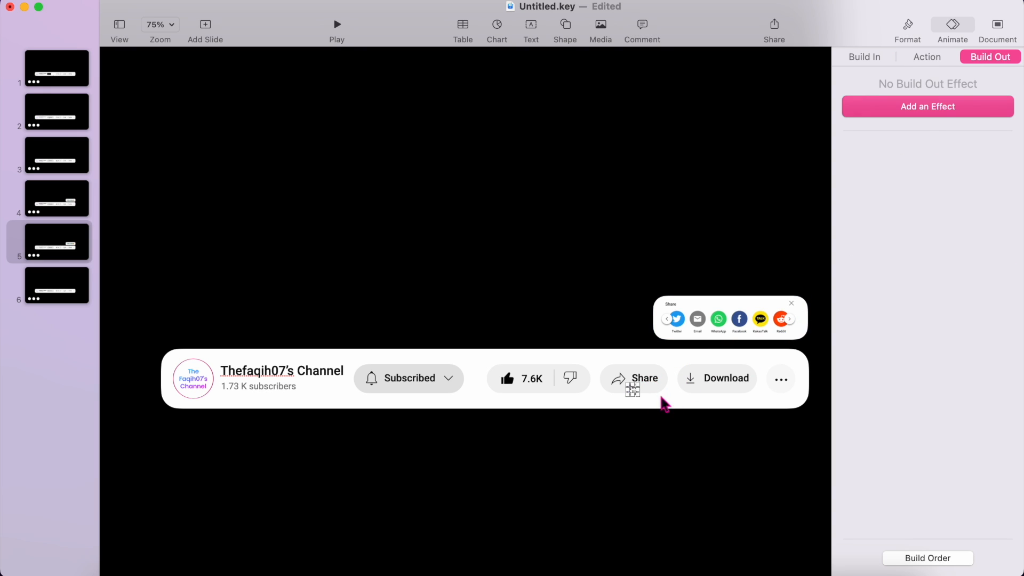
Step: Replace the static cursor on slide 5 with a pasted copy of the animated cursor image
click(633, 389)
key(Escape)
key(Escape)
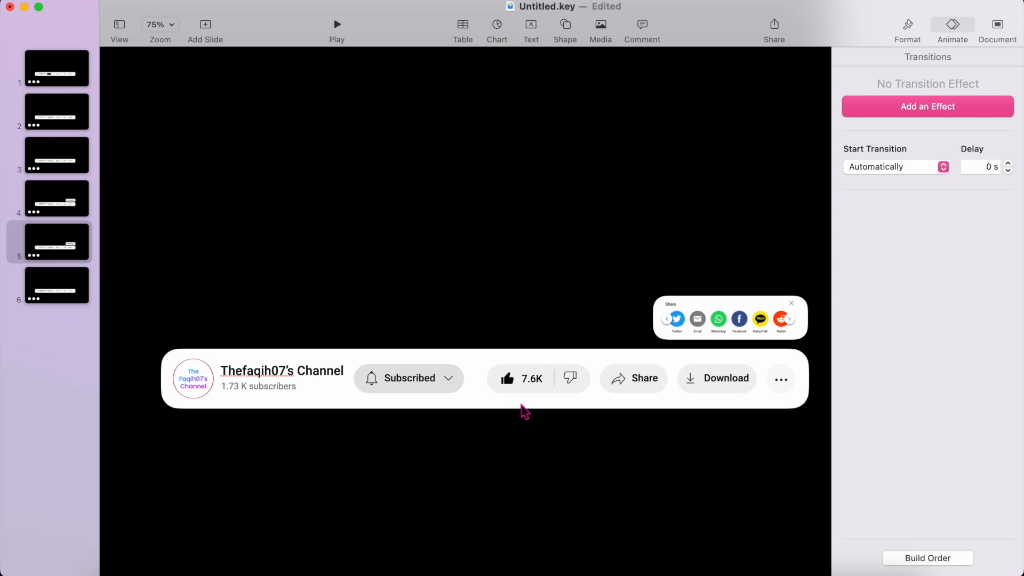
key(super+v)
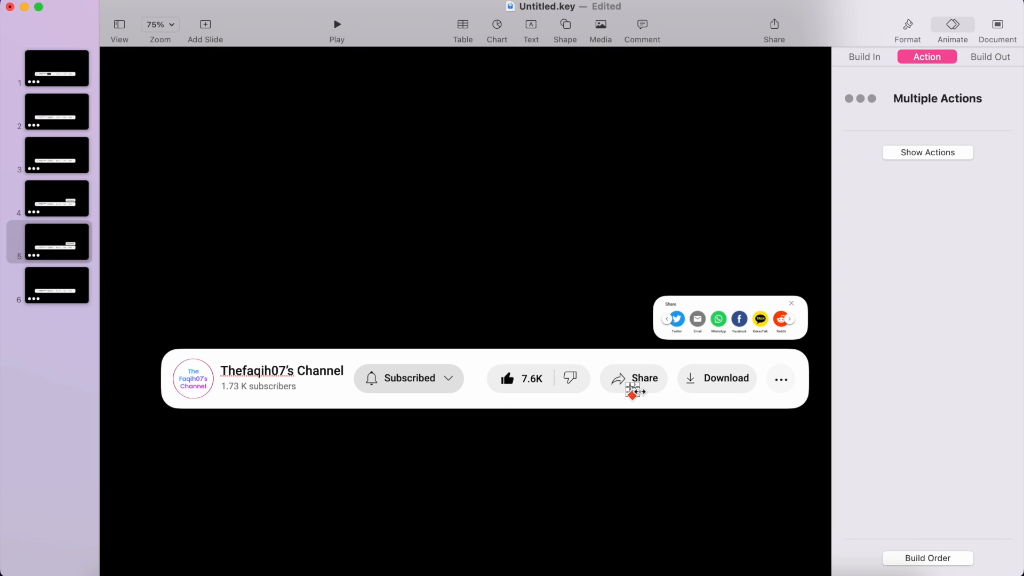
Step: Move the slide 5 cursor from the popup's close icon to the Subscribed bell at X 687 pt, Y 702 pt, dropping its earlier Move and Pop
click(633, 395)
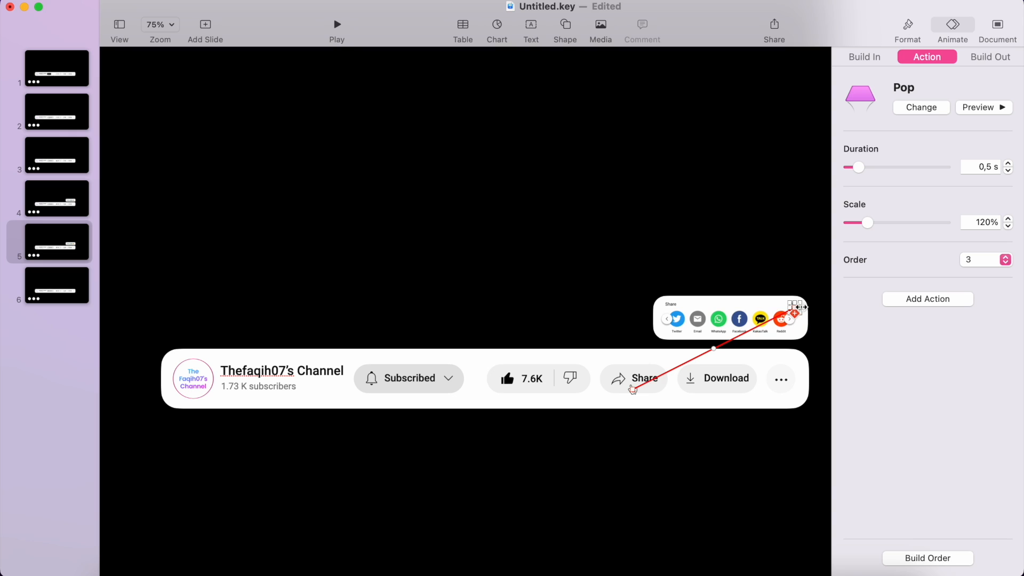
scroll(801, 324, right, 3)
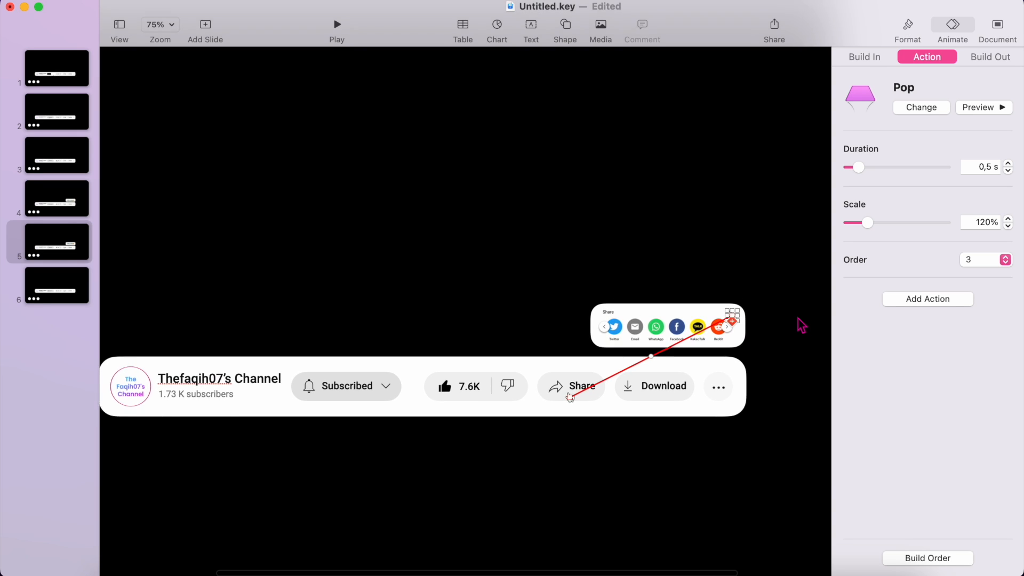
click(724, 324)
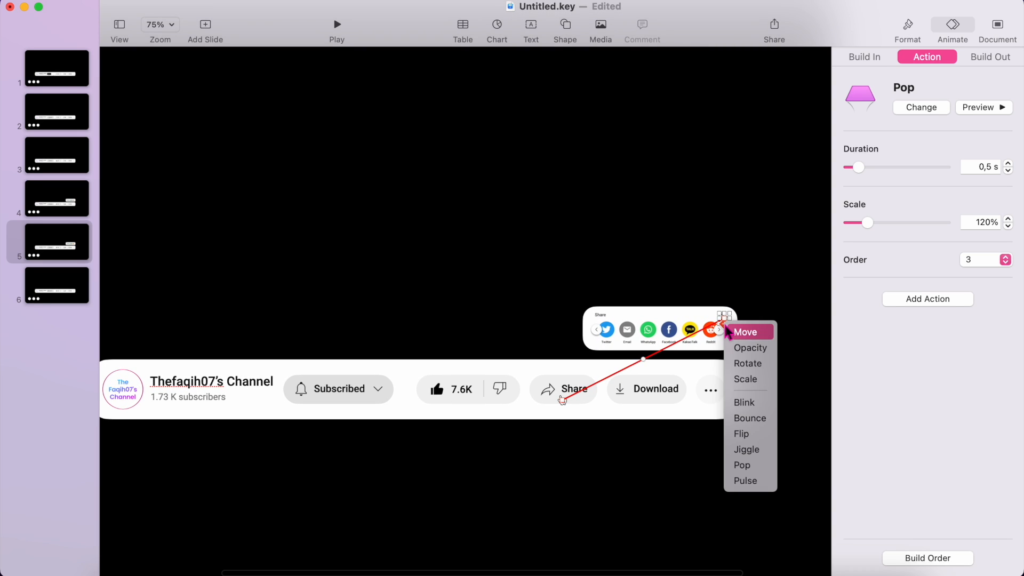
click(746, 336)
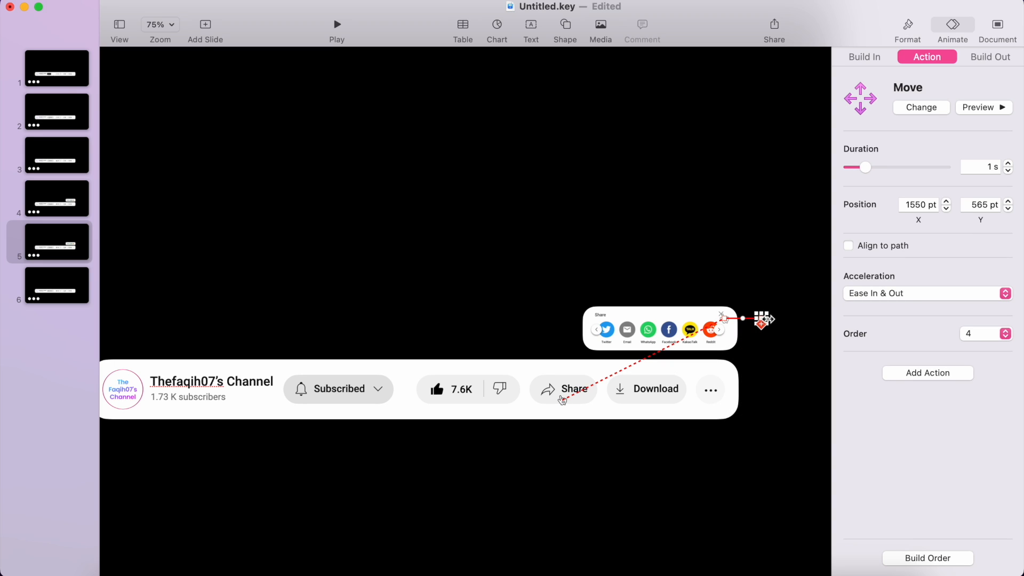
drag(766, 324, 311, 396)
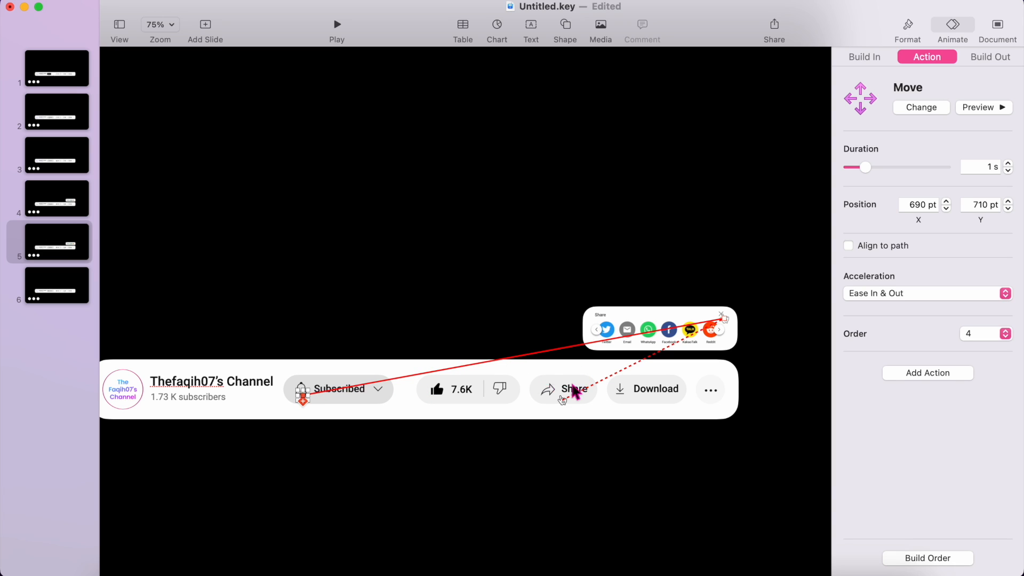
drag(564, 404, 724, 329)
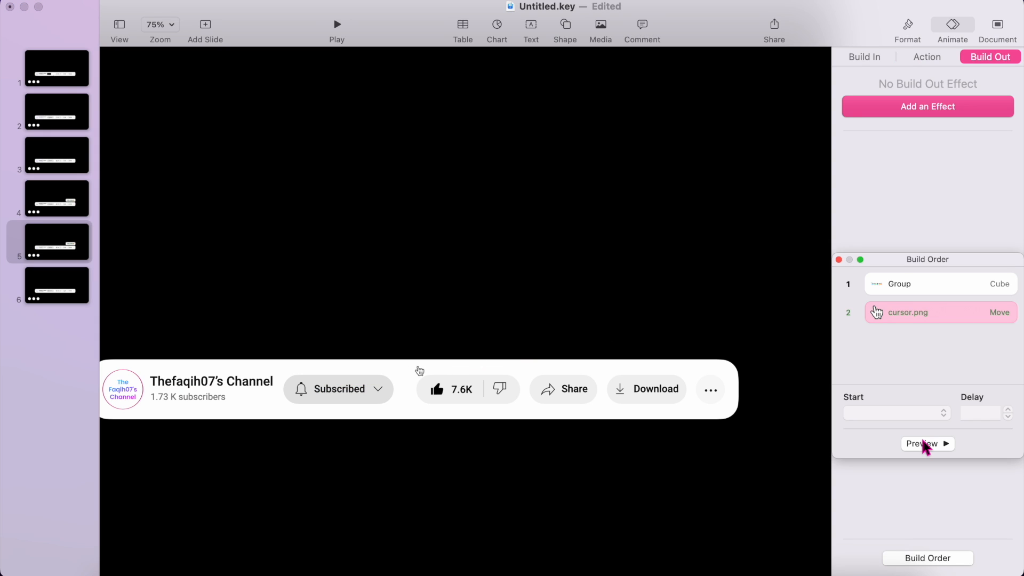
click(924, 443)
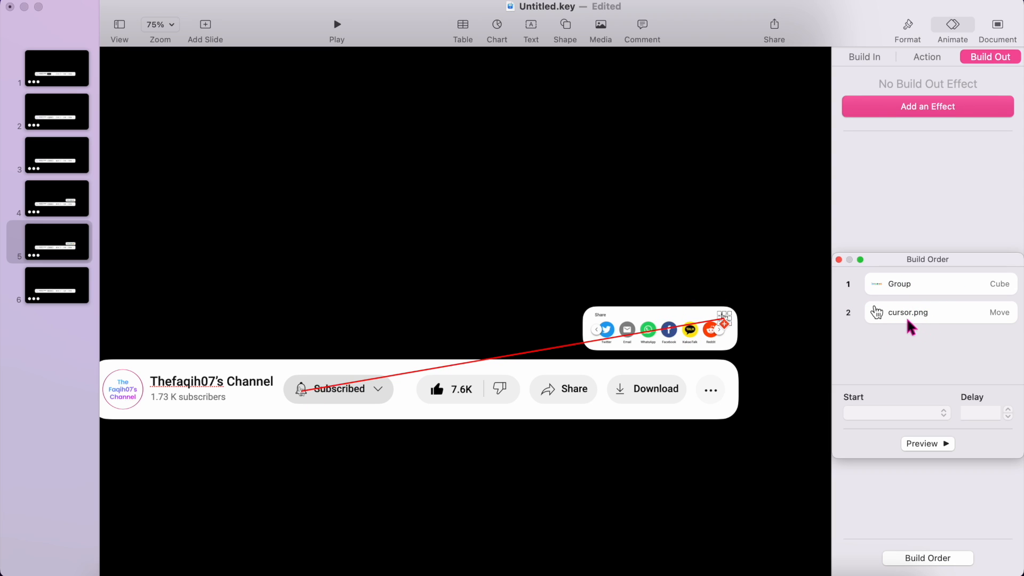
Step: Set the cursor's Move on slide 5 to start With Build 1 and preview it together with the popup's Cube effect
click(926, 311)
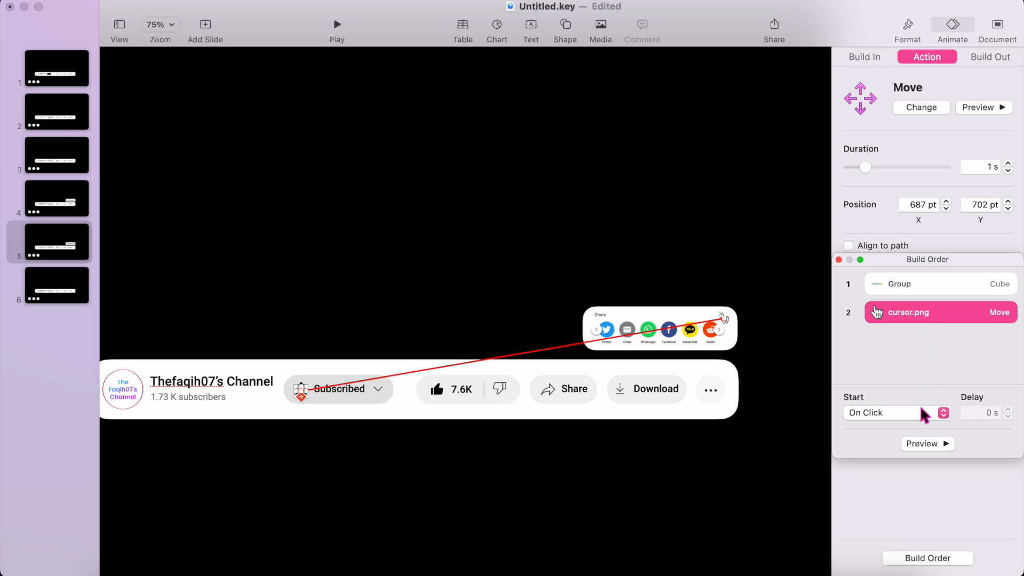
click(921, 411)
click(904, 430)
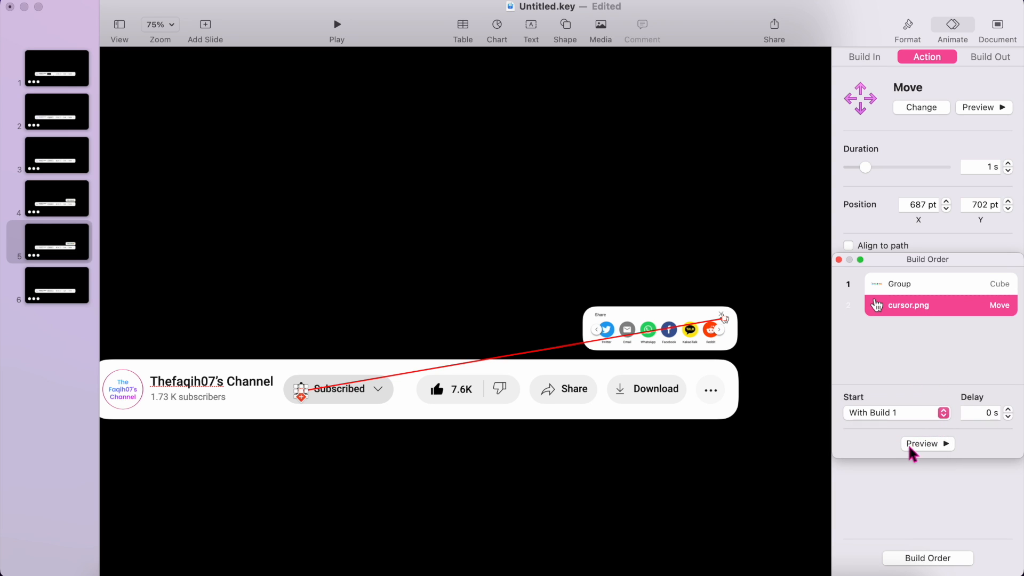
click(910, 443)
click(910, 442)
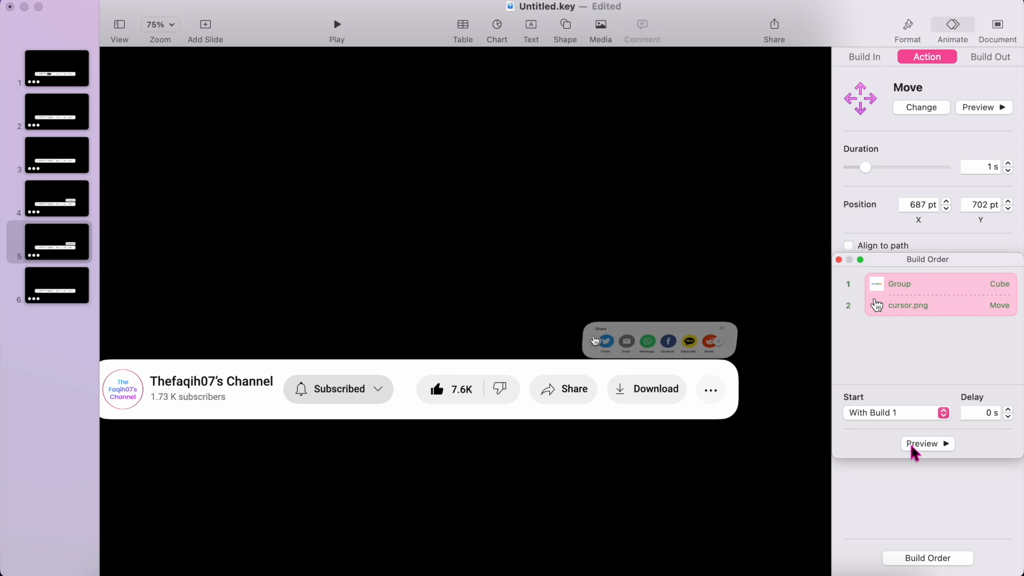
click(909, 442)
click(909, 443)
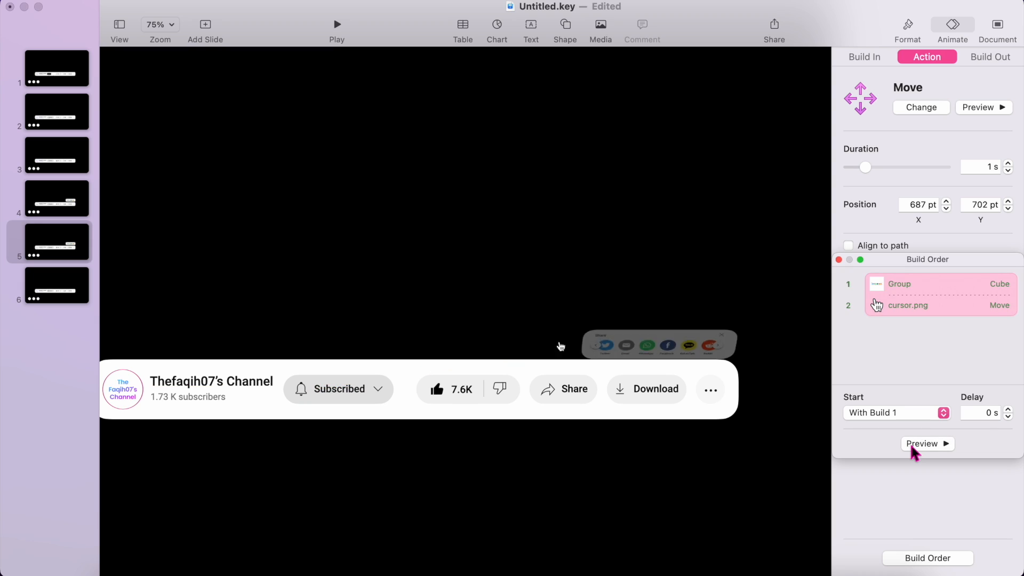
click(910, 443)
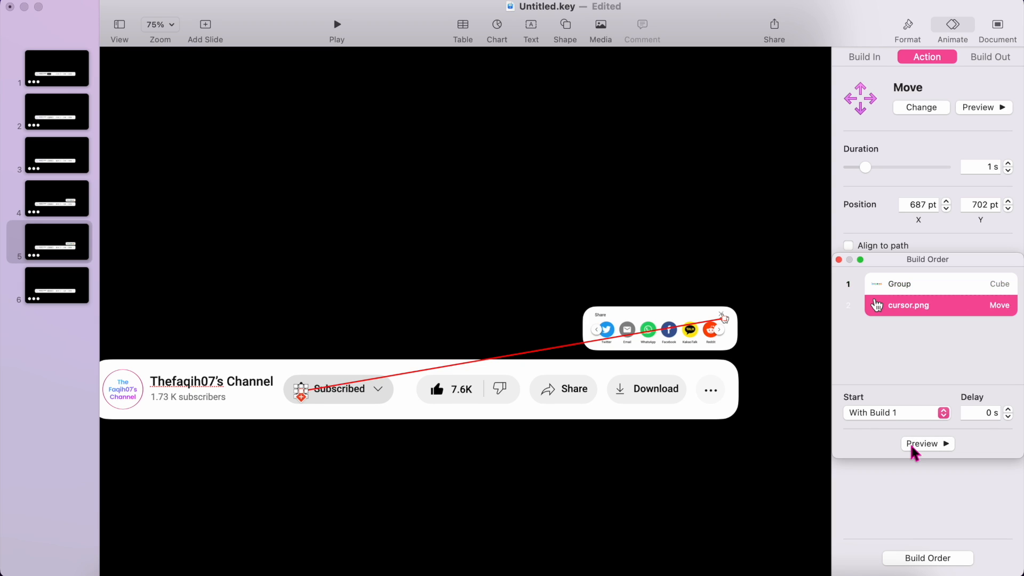
click(910, 443)
Step: Play the slideshow from slide 1 to check the whole animation, and exit it on slide 6
click(84, 63)
click(340, 26)
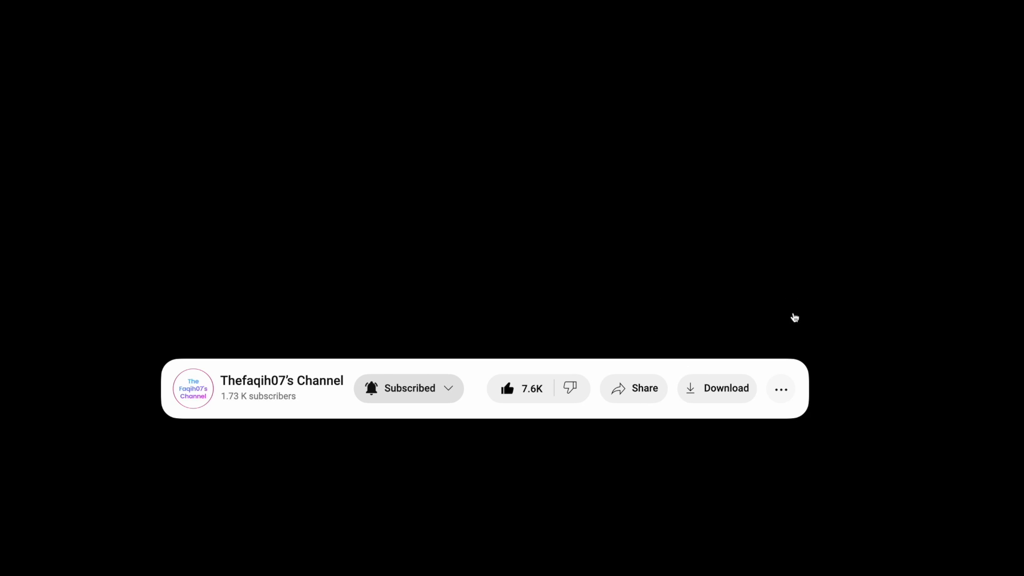
key(Escape)
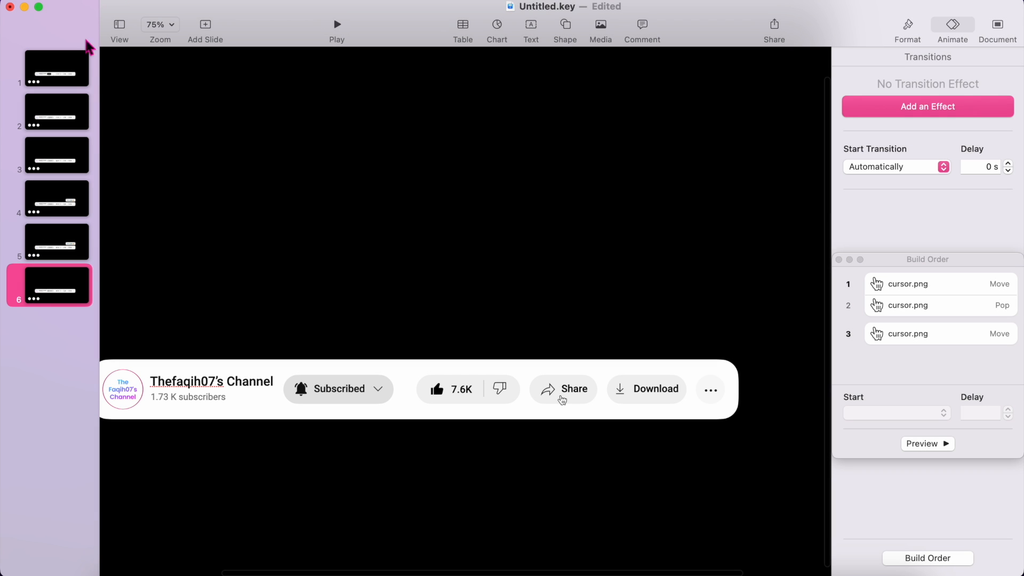
Step: Set the share popup's Cube build on slide 5 to start After Transition
click(55, 213)
click(61, 246)
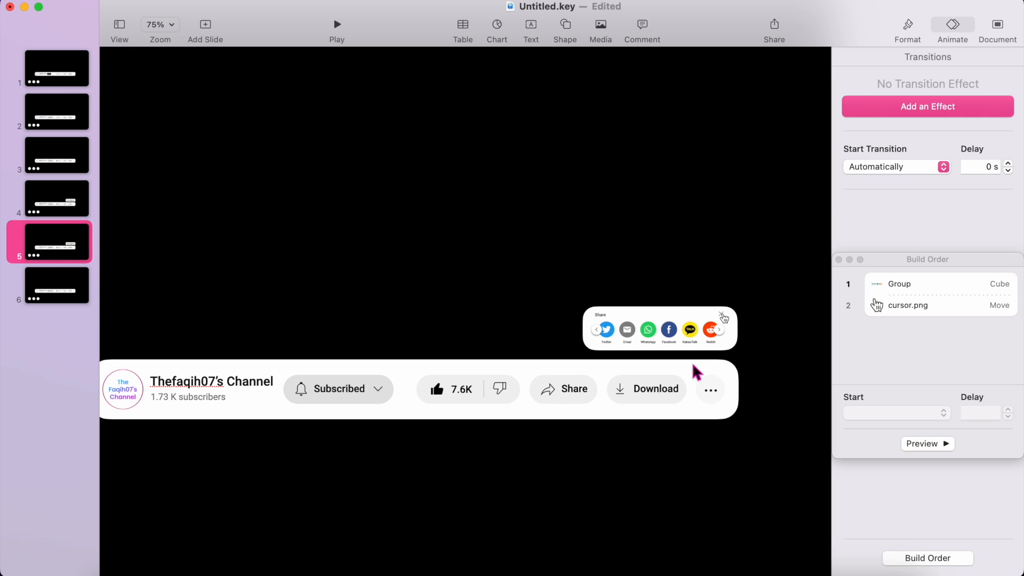
click(909, 314)
click(918, 291)
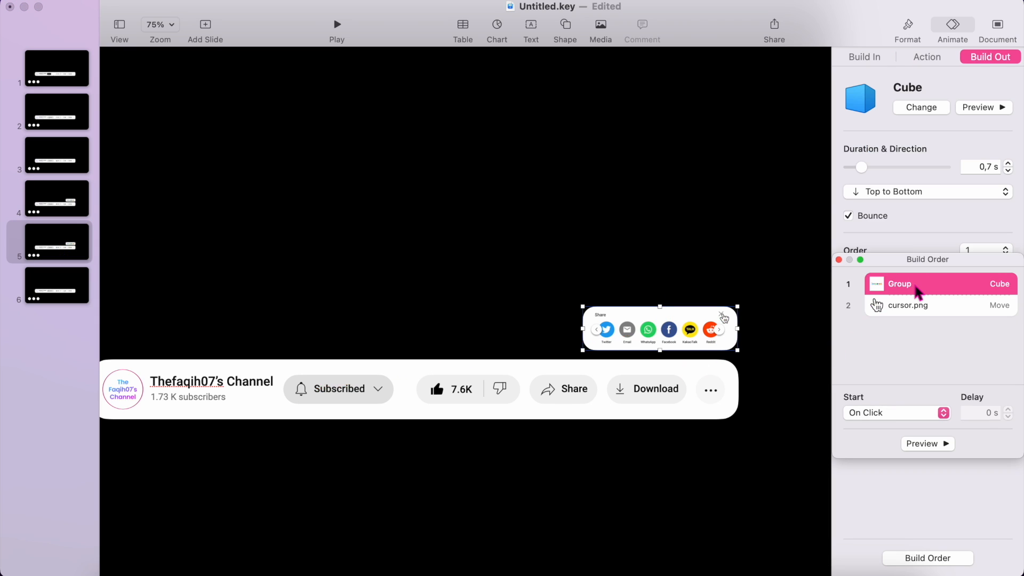
click(918, 414)
click(901, 431)
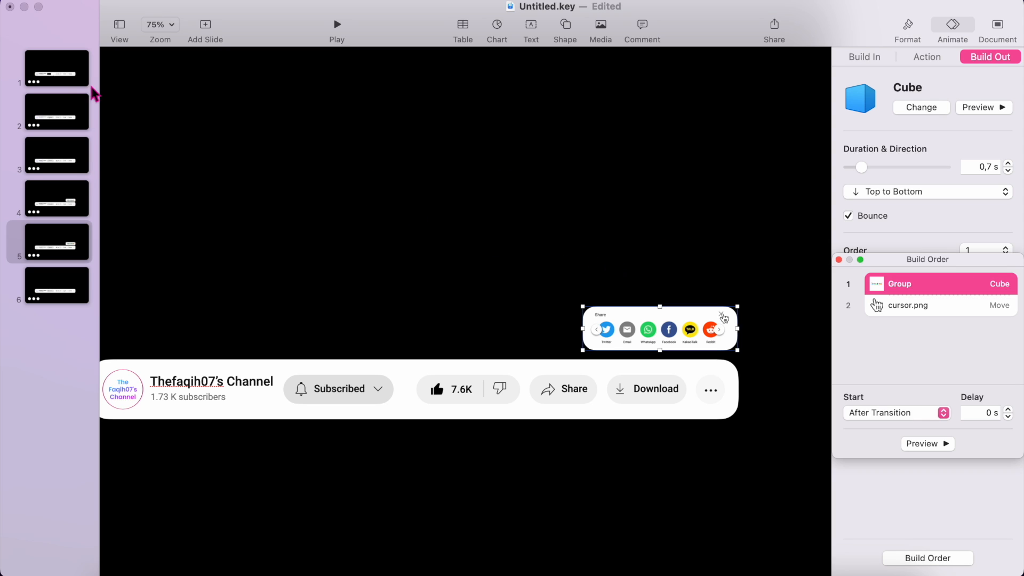
Step: Compare slides 4 and 5 and preview the build sequence of slide 5
click(68, 250)
click(71, 211)
click(70, 254)
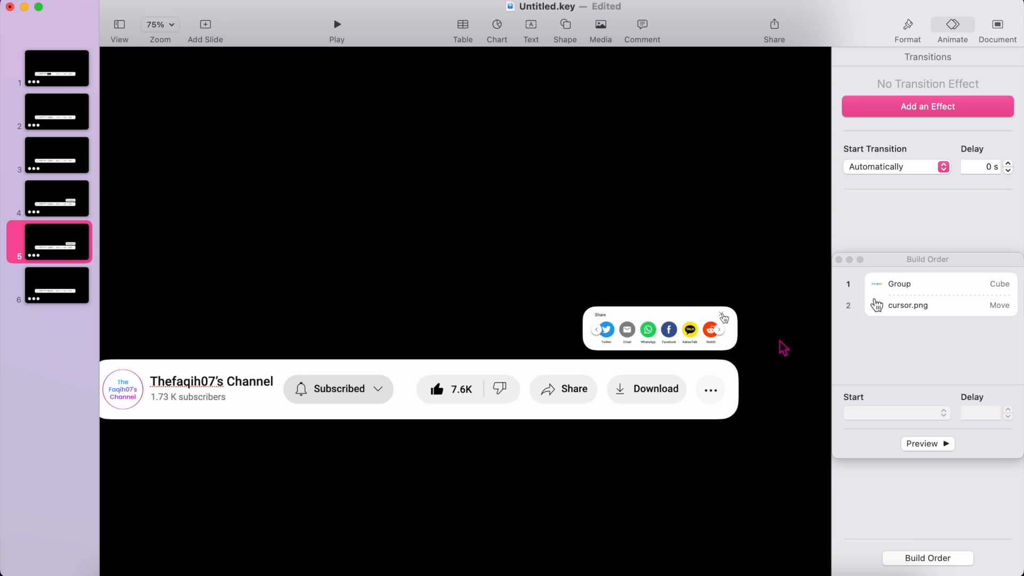
click(933, 443)
Step: Delete the animated cursor image from slide 6
click(71, 292)
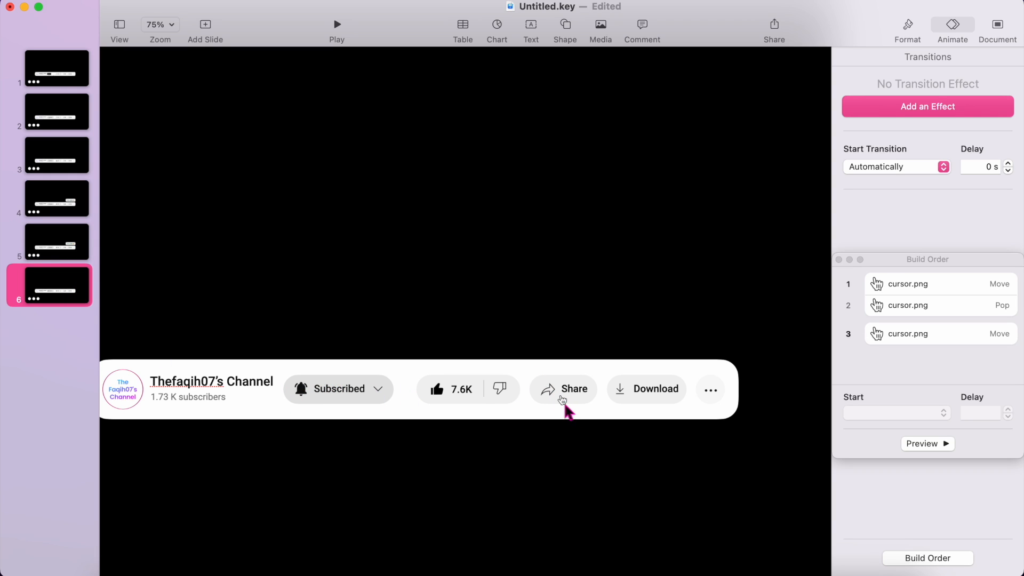
click(563, 406)
key(Delete)
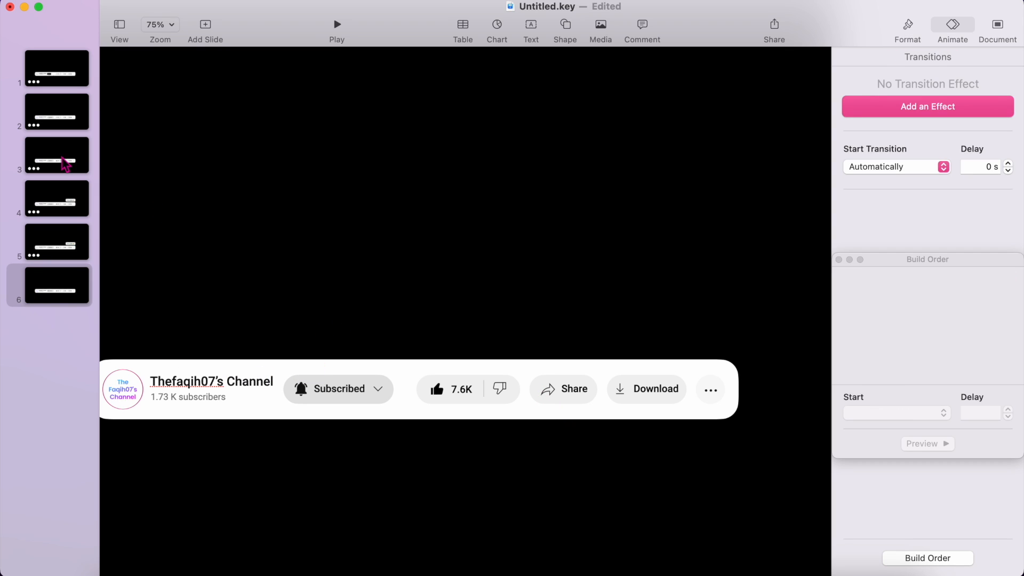
Step: Copy the animated cursor image from slide 5 onto slide 6 and display its Move path to the bell
click(65, 253)
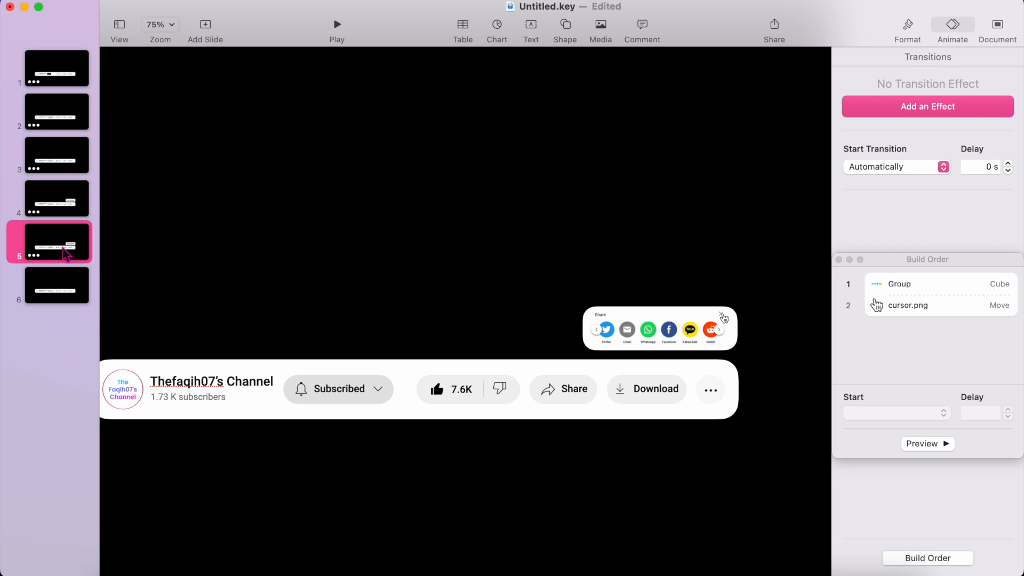
click(876, 305)
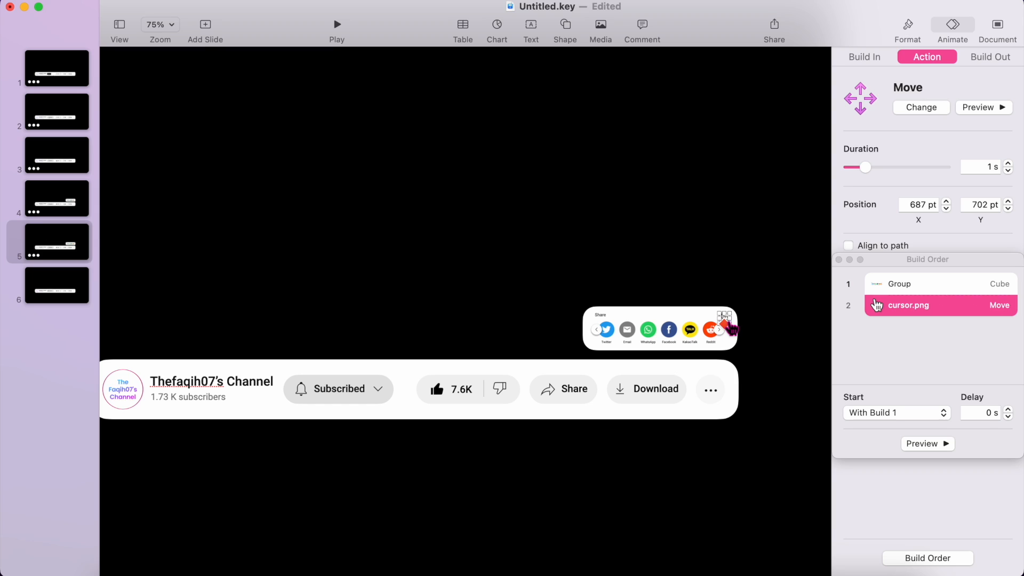
click(304, 389)
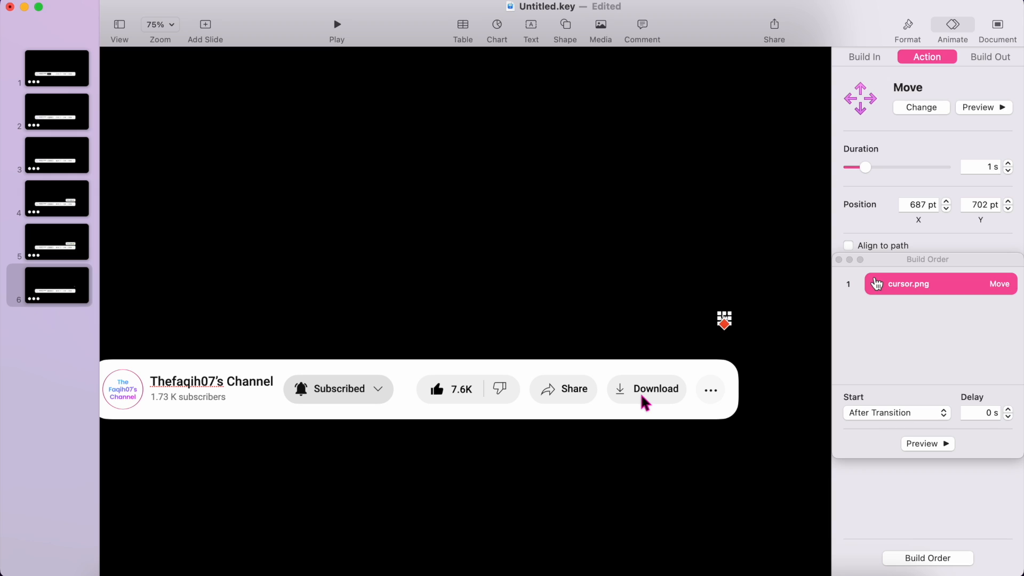
click(725, 326)
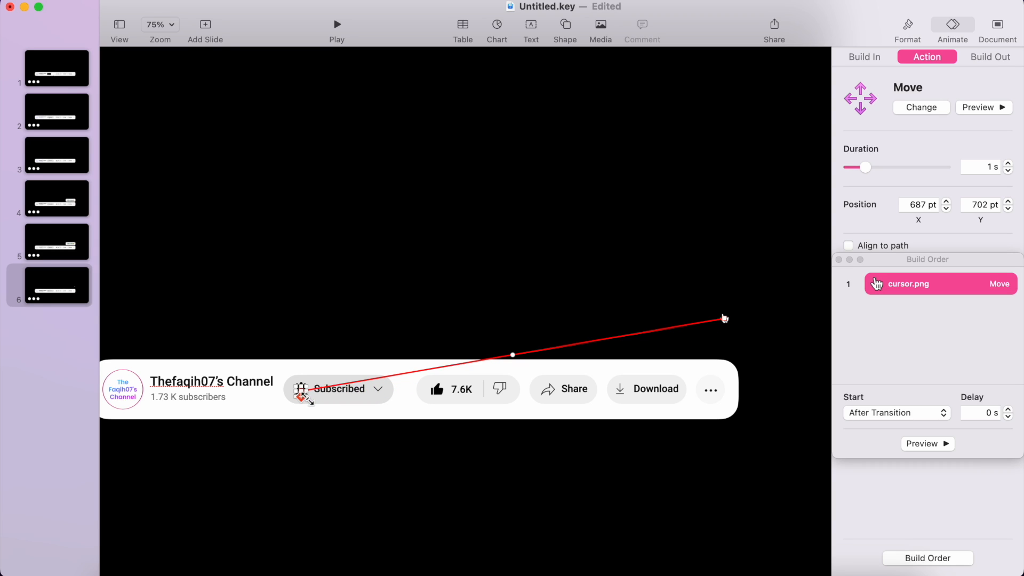
Step: Try adding a second Move action to slide 6's cursor, ending at X 886 pt, Y 734 pt, and place the original cursor on the bell
click(301, 397)
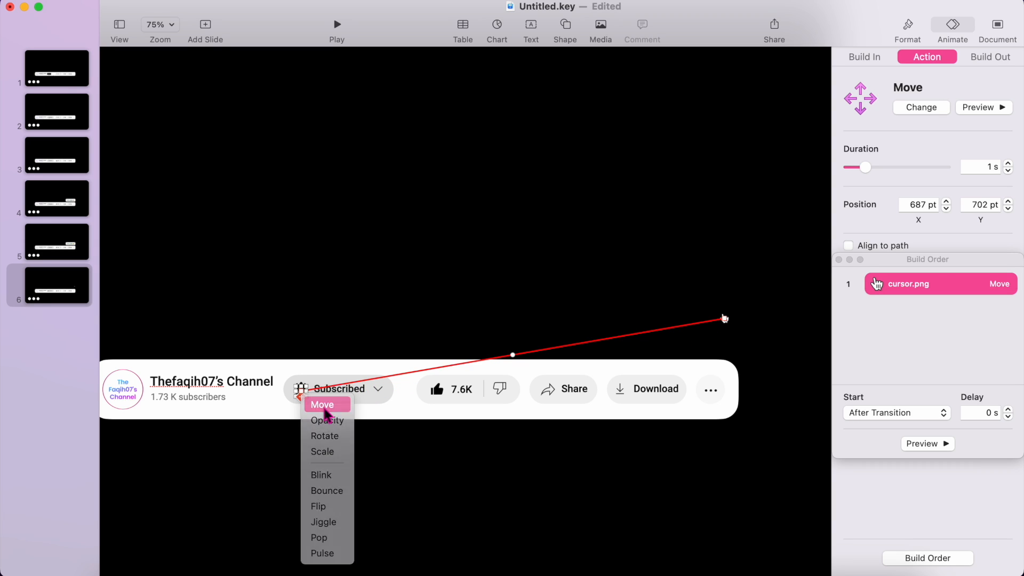
click(323, 403)
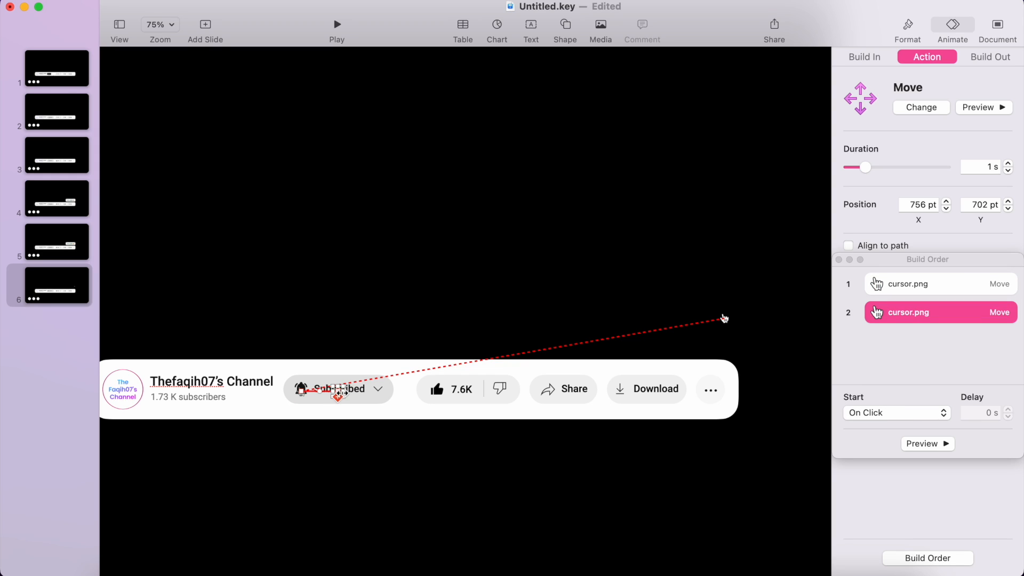
drag(344, 399, 413, 416)
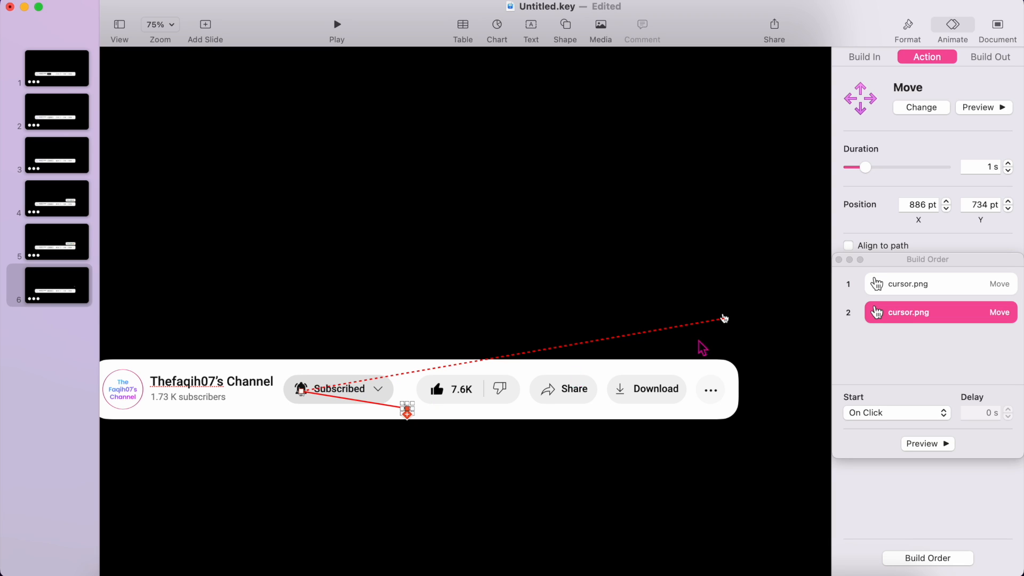
drag(725, 320, 301, 399)
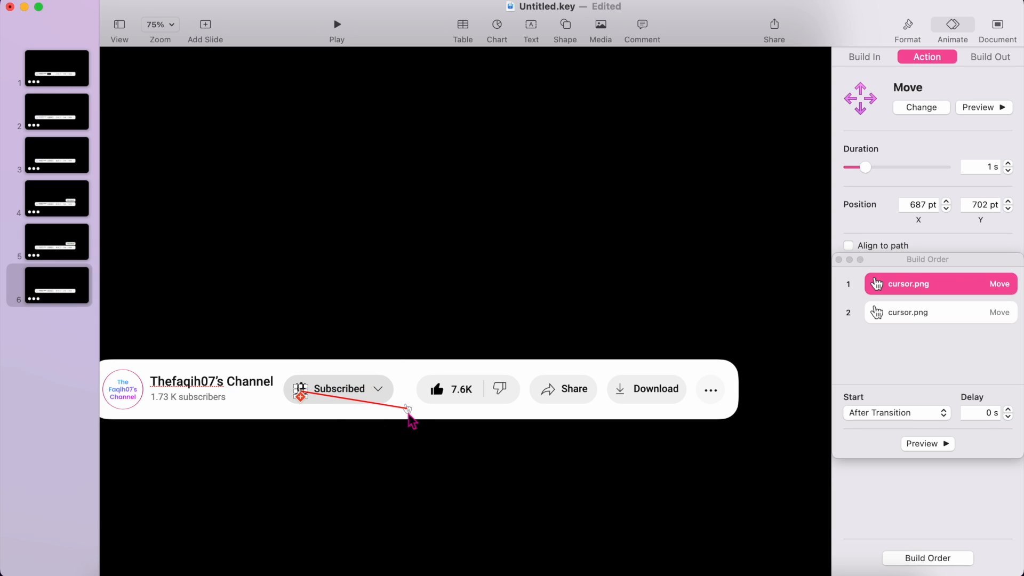
Step: Preview the cursor's second Move build on slide 6 several times
click(408, 411)
click(923, 439)
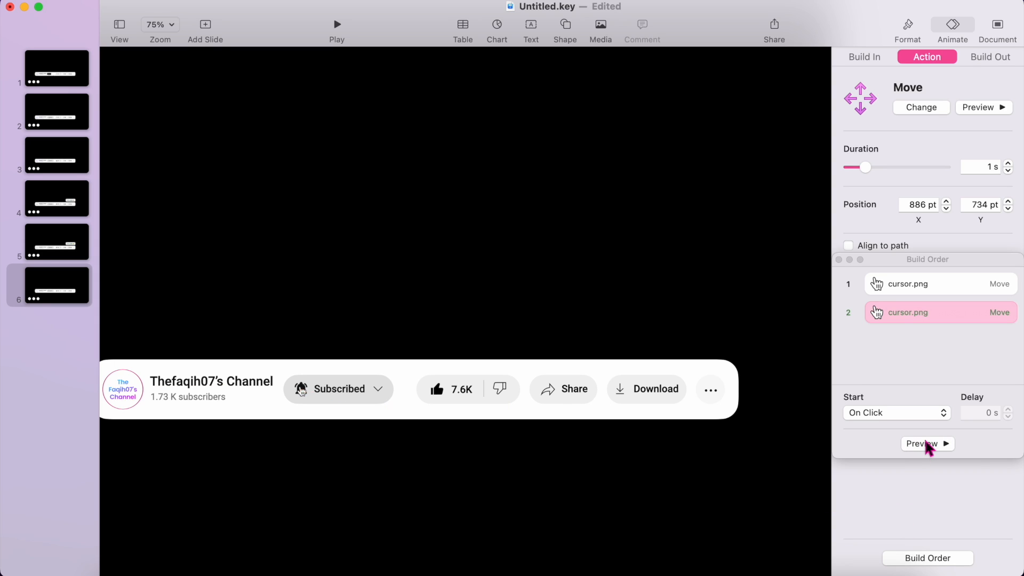
click(925, 442)
click(925, 442)
click(927, 444)
click(926, 443)
click(926, 443)
click(926, 444)
click(926, 444)
click(925, 442)
click(925, 444)
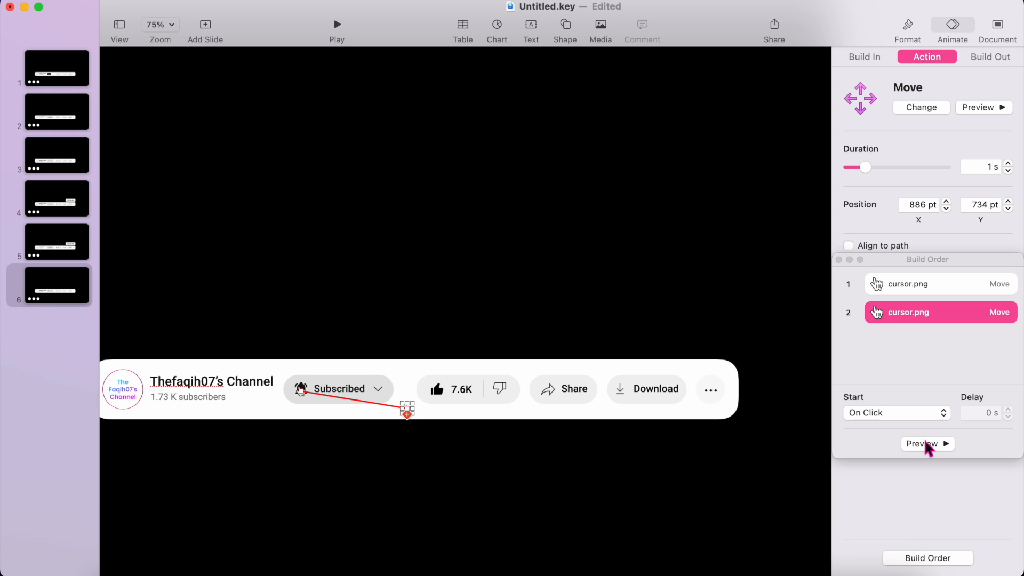
Step: Set the cursor's second Move build on slide 6 to start After Build 1 and preview the sequence
click(951, 286)
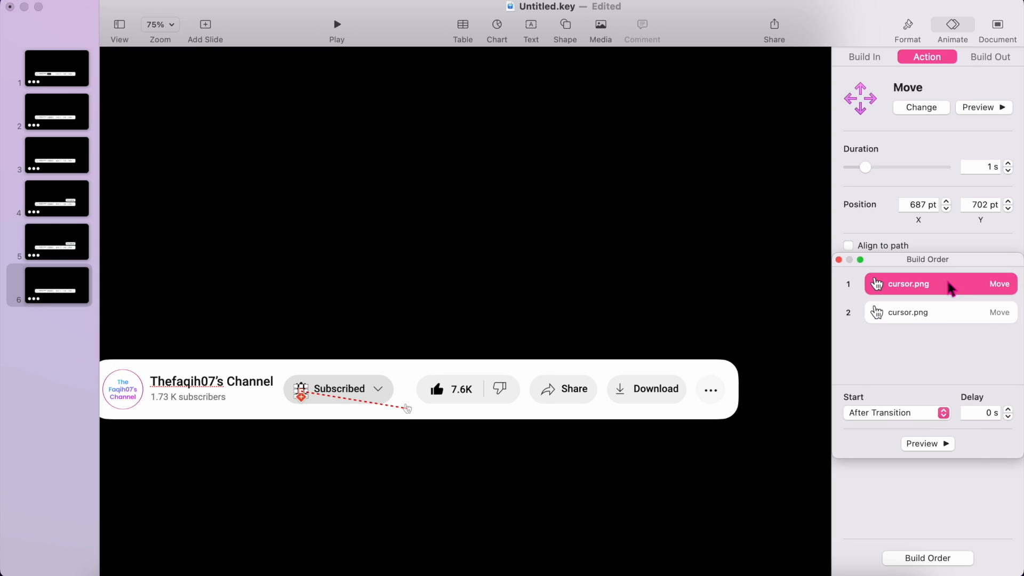
click(933, 312)
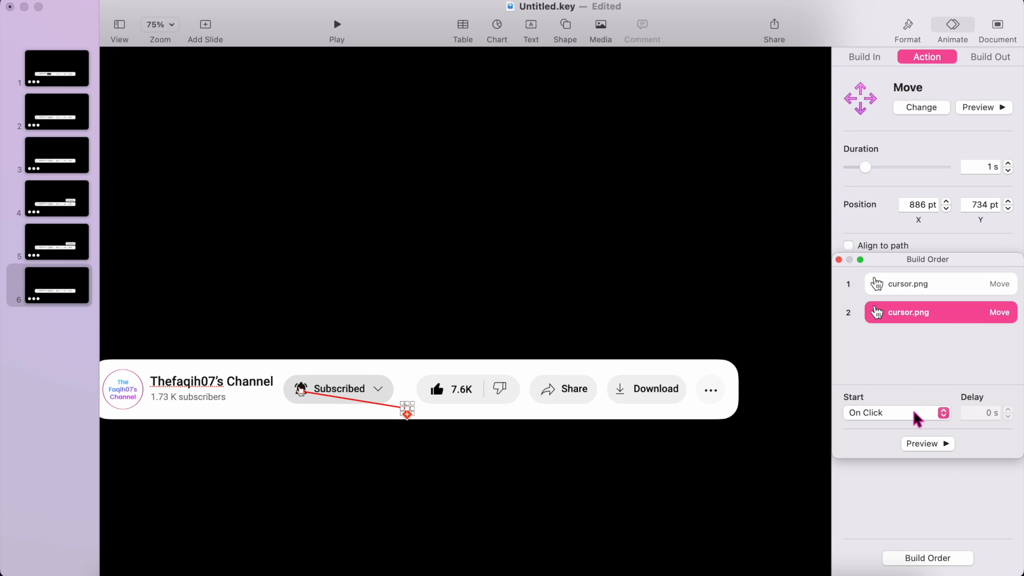
click(914, 412)
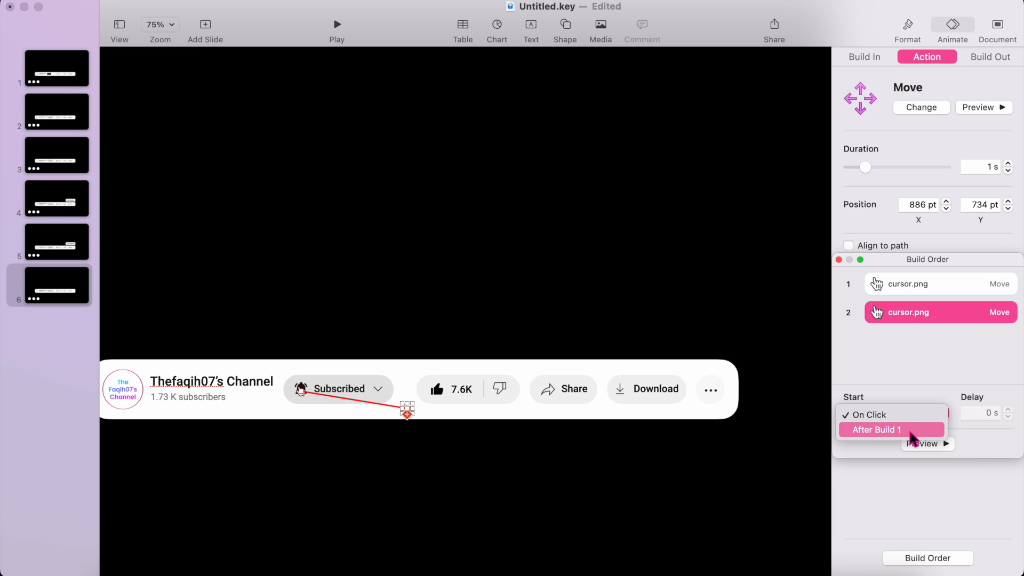
click(912, 430)
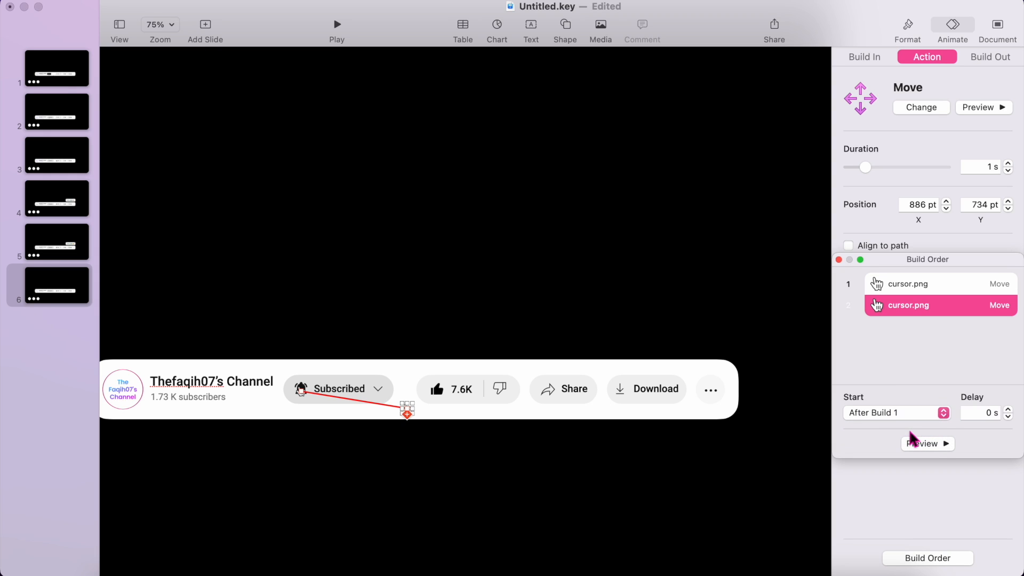
click(907, 443)
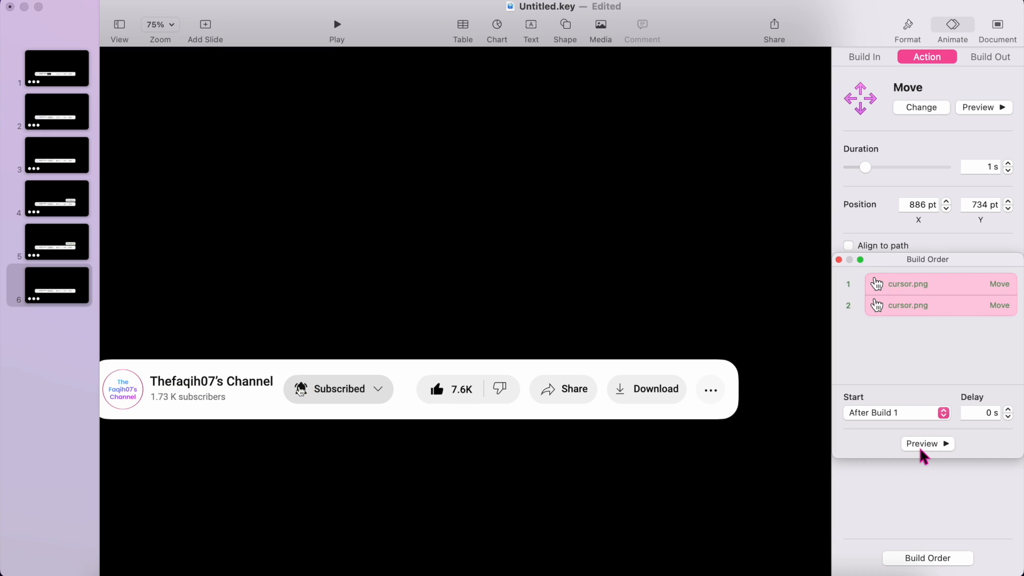
click(919, 444)
click(936, 444)
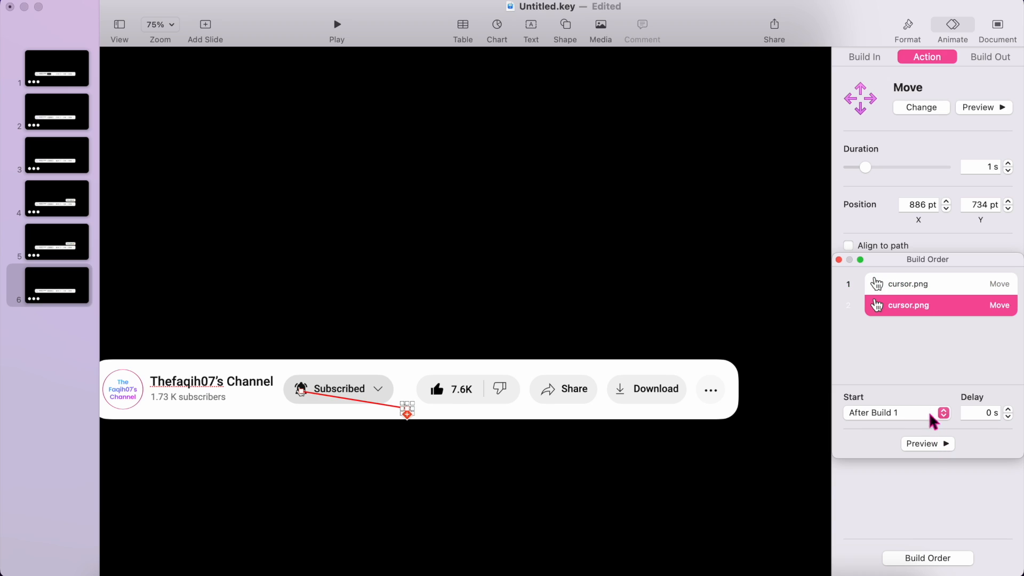
Step: Compare the start settings of the cursor's two Move builds on slide 6
click(930, 413)
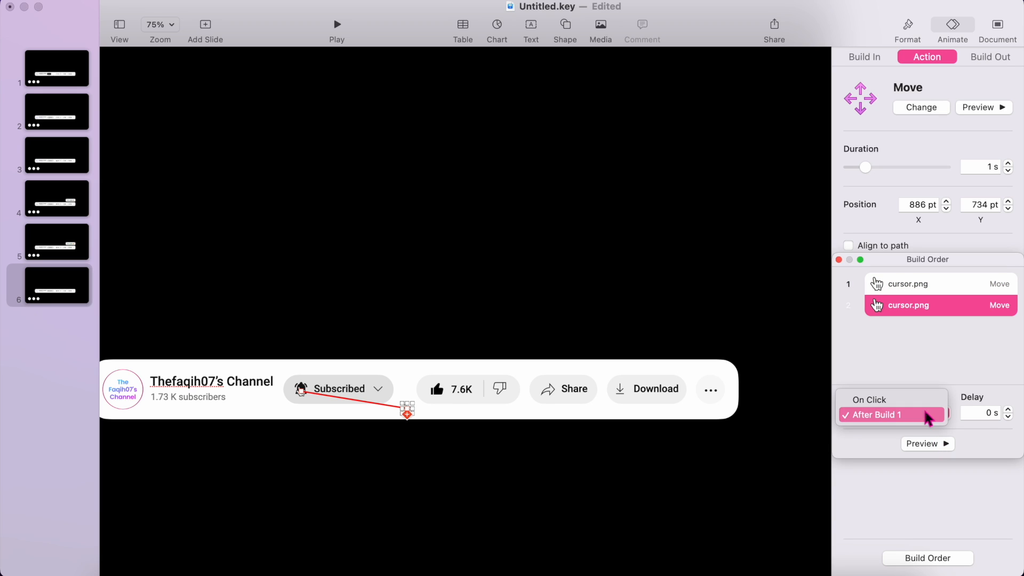
click(924, 285)
click(924, 284)
click(922, 302)
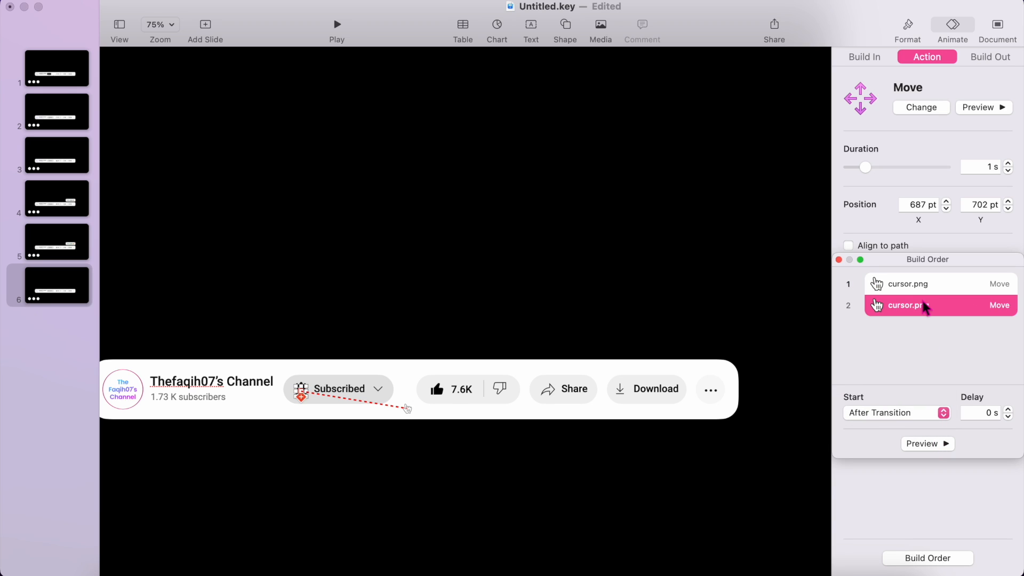
click(931, 293)
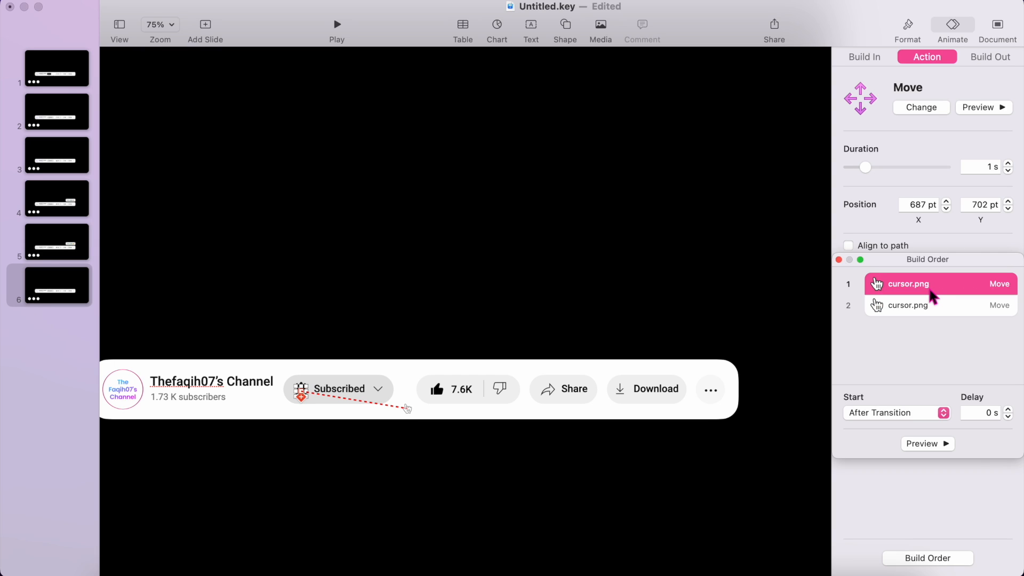
click(932, 307)
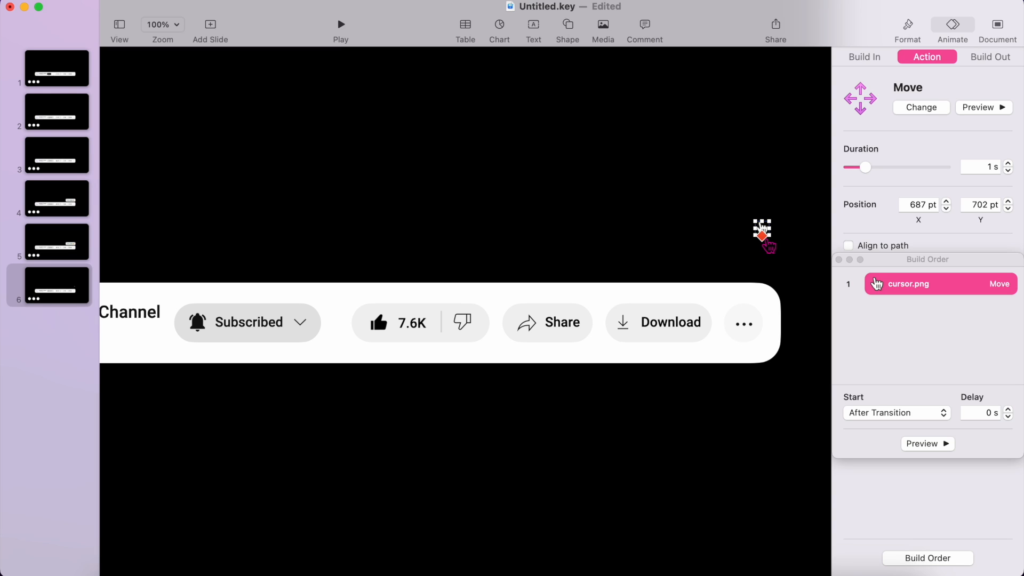
Step: Add a second Move action to slide 6's cursor, ending at X 891 pt, Y 733 pt, and reposition the original cursor onto the bell
click(763, 237)
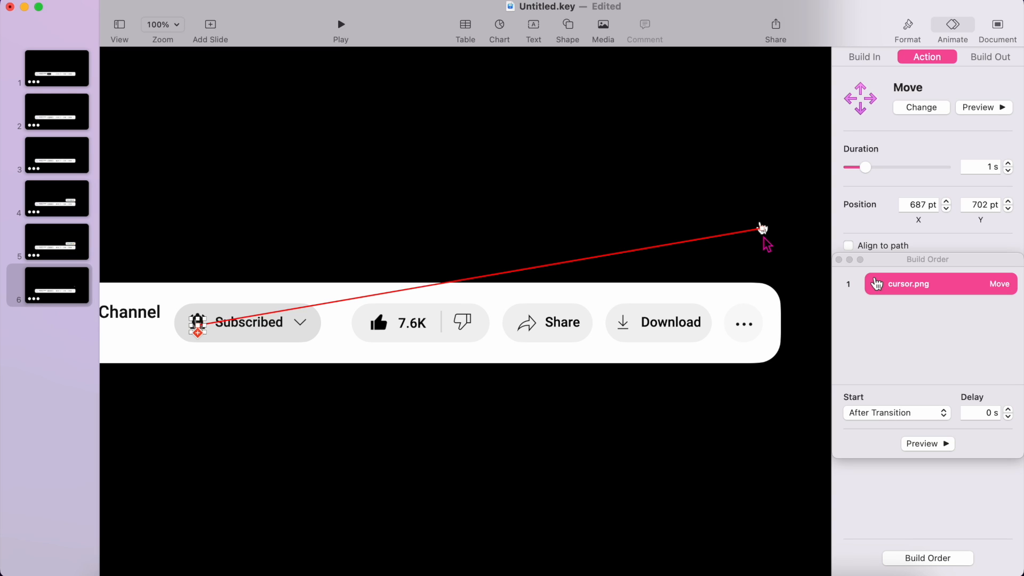
scroll(464, 291, left, 3)
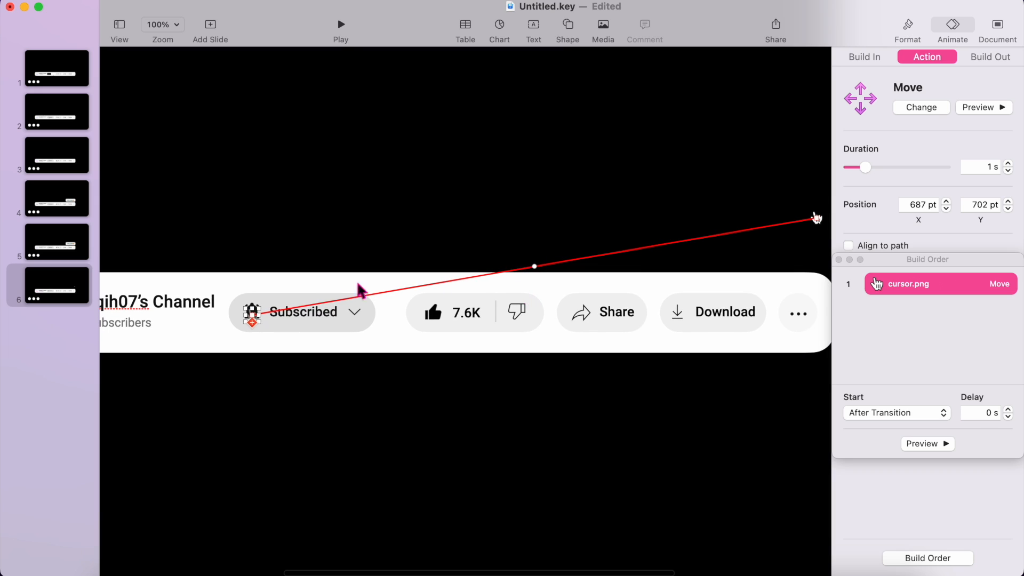
click(253, 323)
click(261, 321)
drag(303, 322, 402, 343)
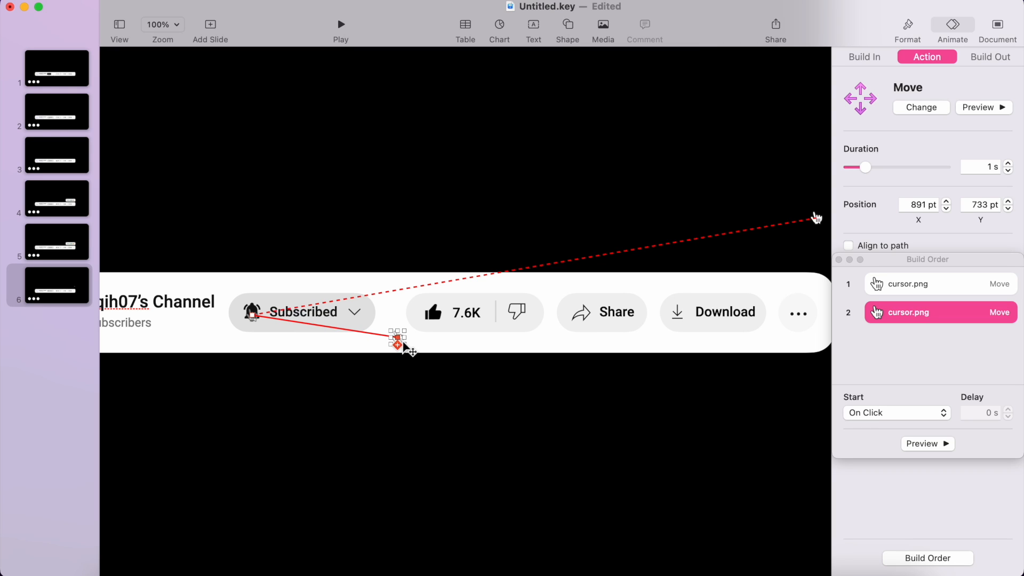
drag(816, 218, 466, 222)
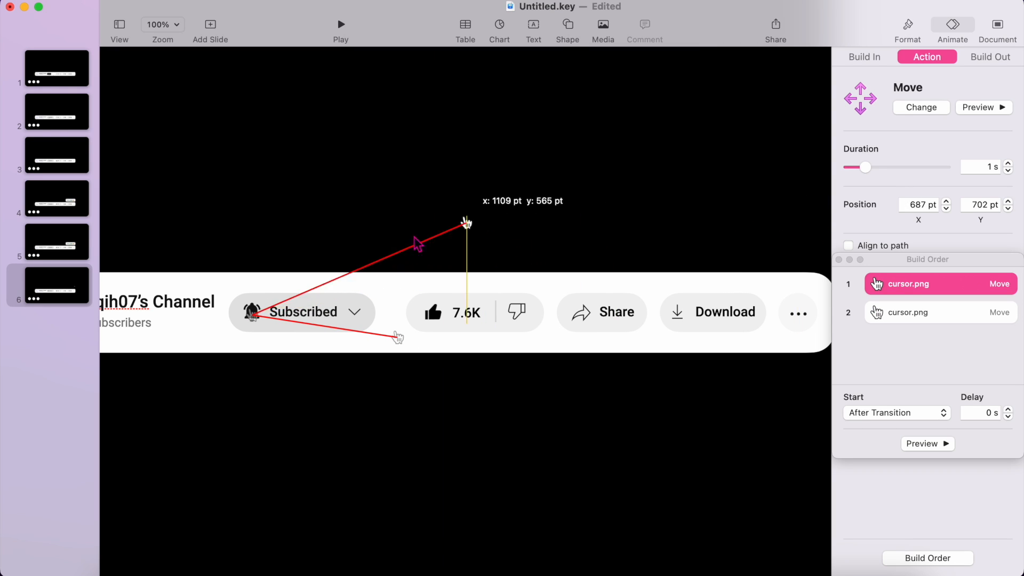
click(195, 296)
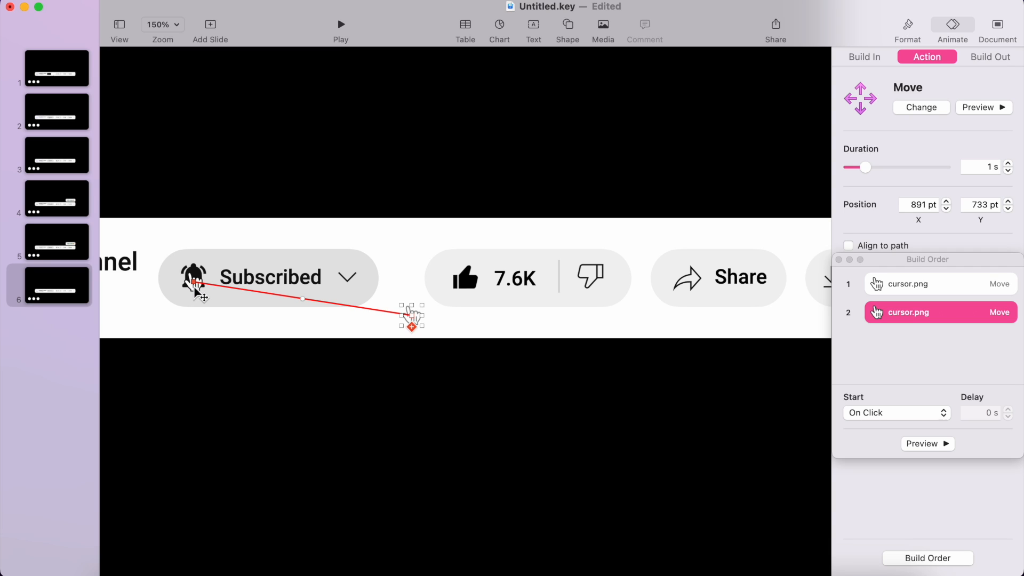